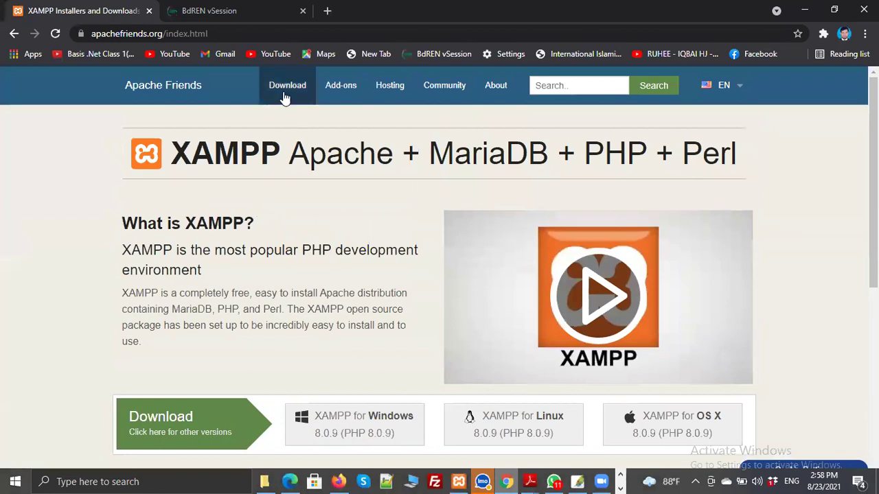
Open the XAMPP download page and review the versions offered for Windows and Linux.
left_click(286, 94)
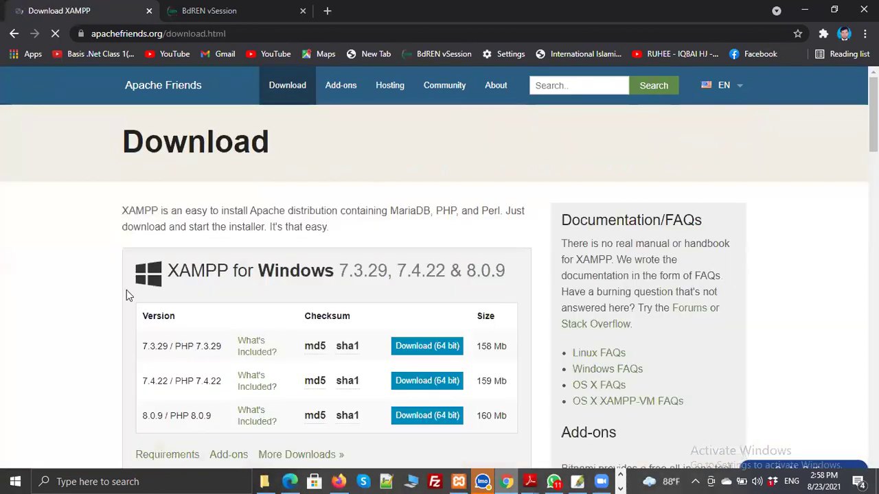
scroll(122, 298, "down", 3)
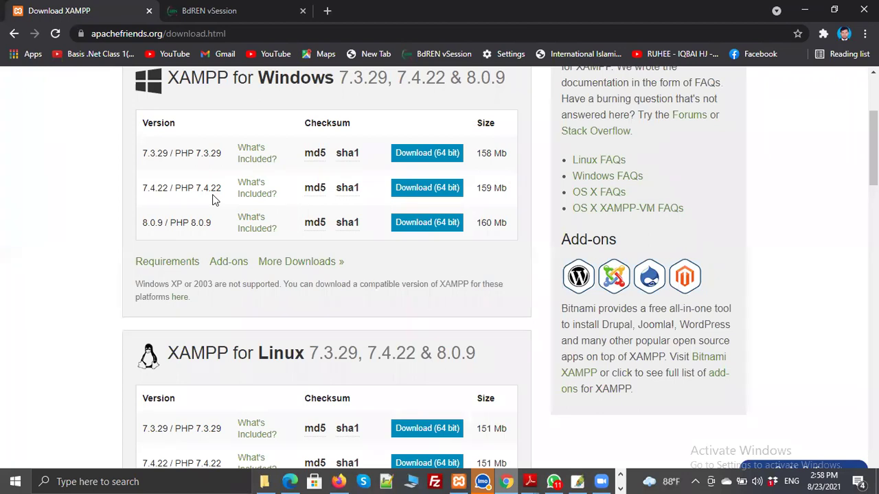
scroll(277, 236, "down", 2)
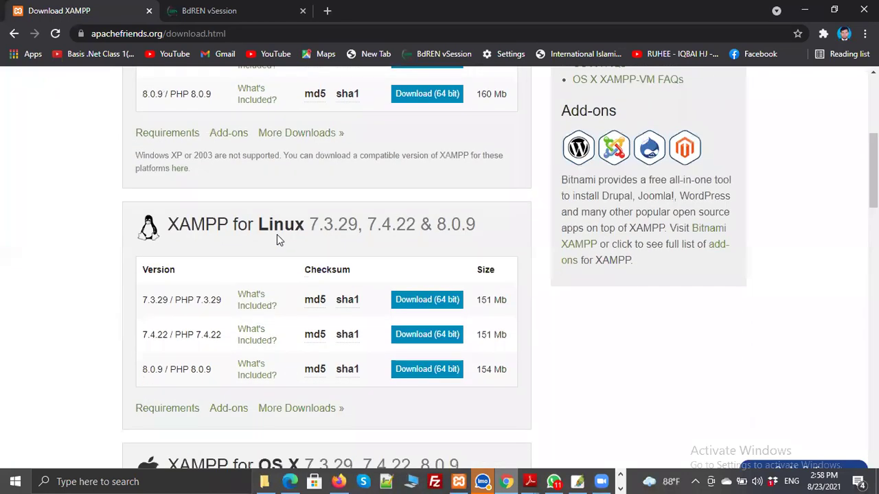
scroll(161, 270, "up", 2)
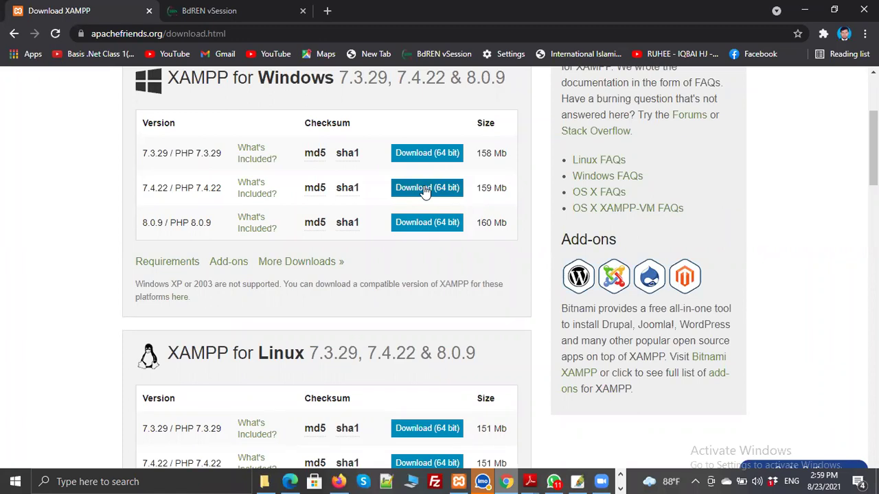
Switch to File Explorer and open the xampp7.3 folder on the F: drive.
left_click(265, 481)
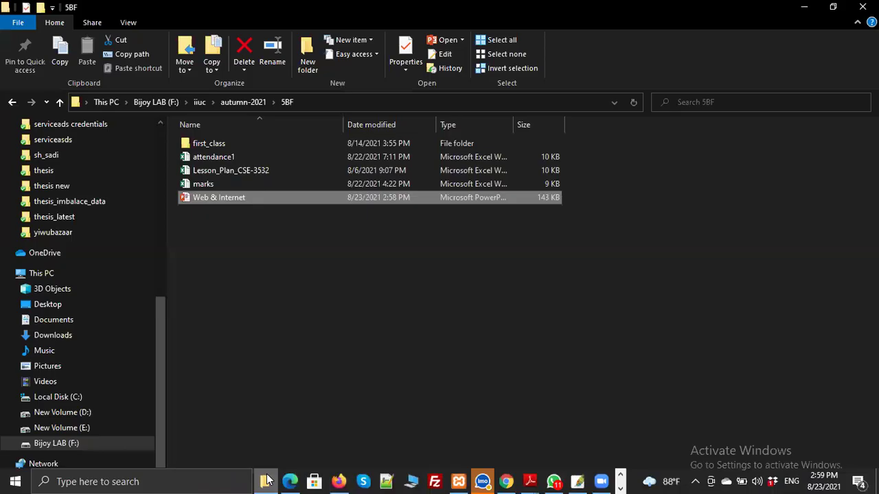
left_click(58, 444)
scroll(290, 398, "down", 10)
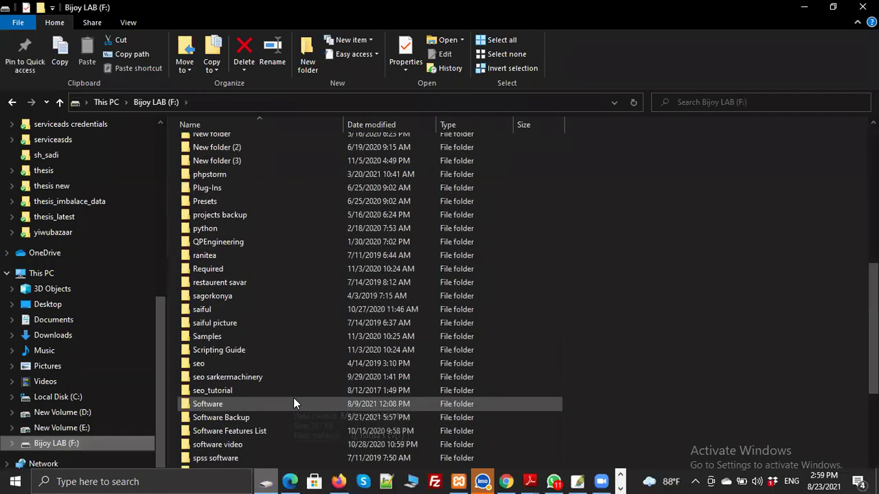
double_click(206, 416)
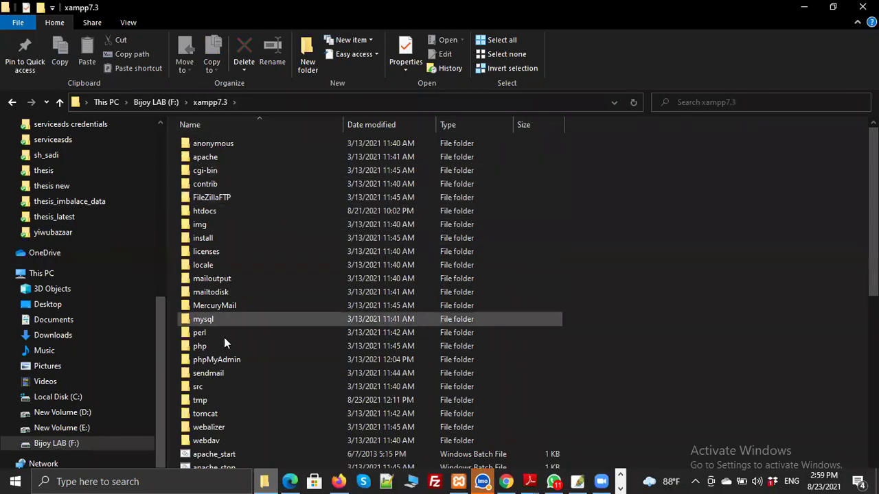
Launch xampp-control from the xampp7.3 folder and bring up the XAMPP Control Panel.
scroll(225, 342, "down", 5)
scroll(225, 341, "down", 4)
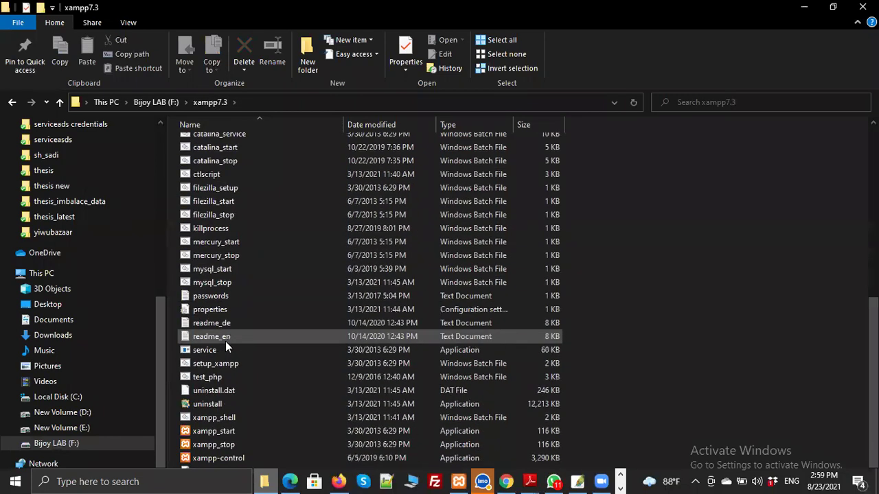
double_click(213, 458)
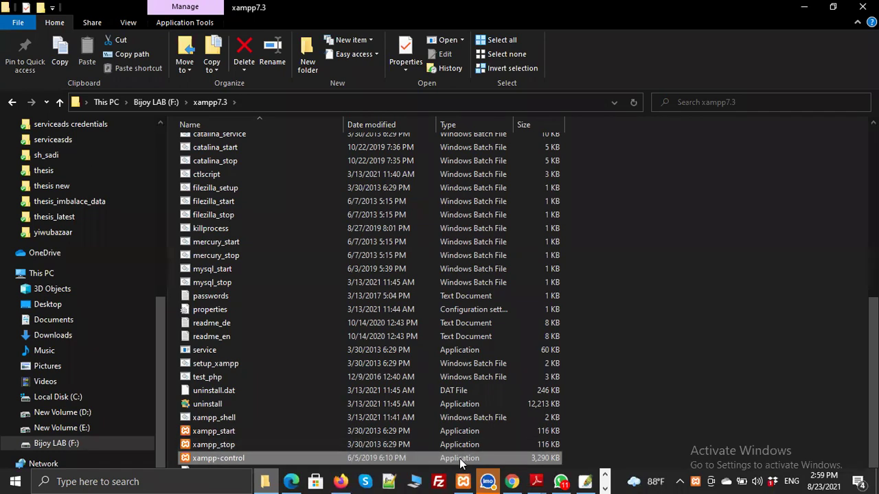
left_click(470, 481)
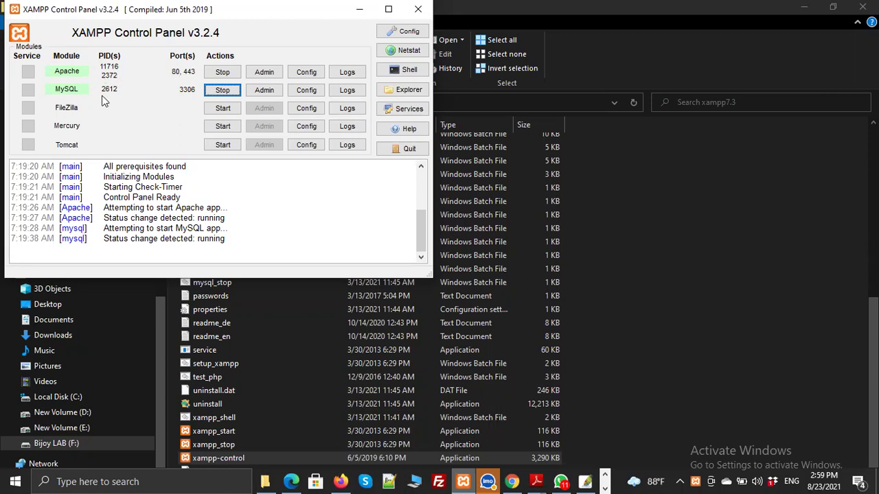
Stop the Apache and MySQL modules and start both of them again.
left_click(221, 73)
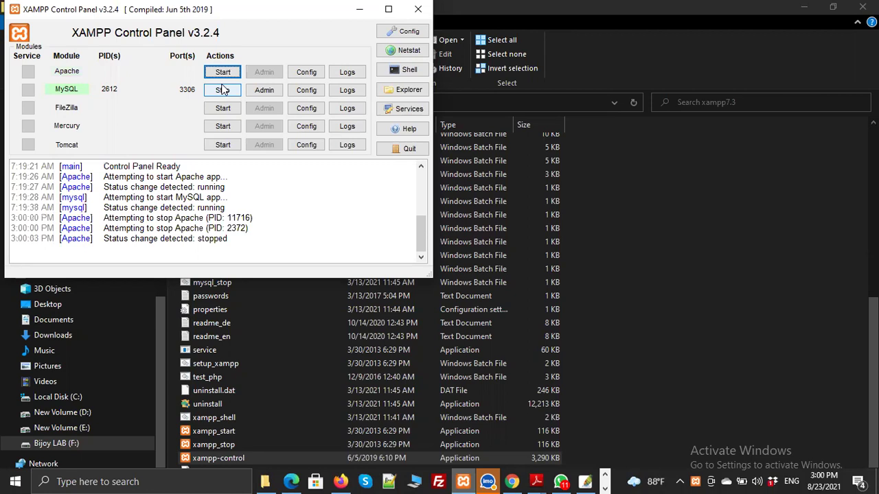
left_click(222, 90)
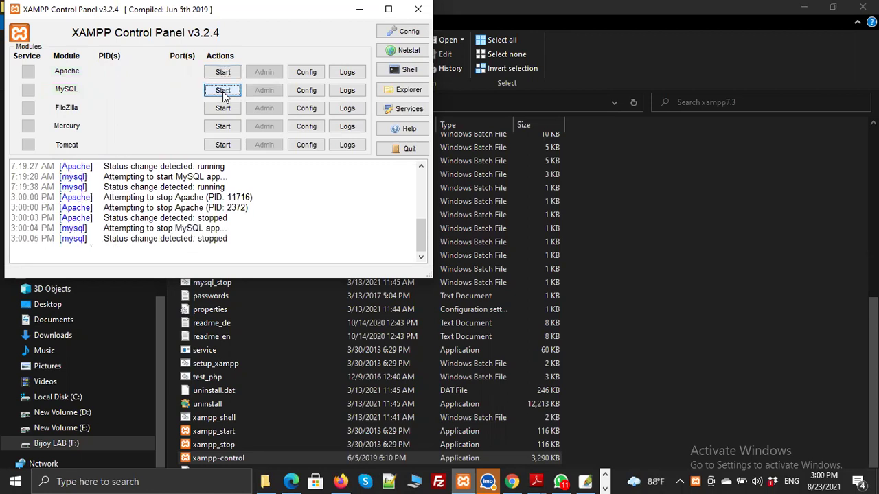
left_click(237, 70)
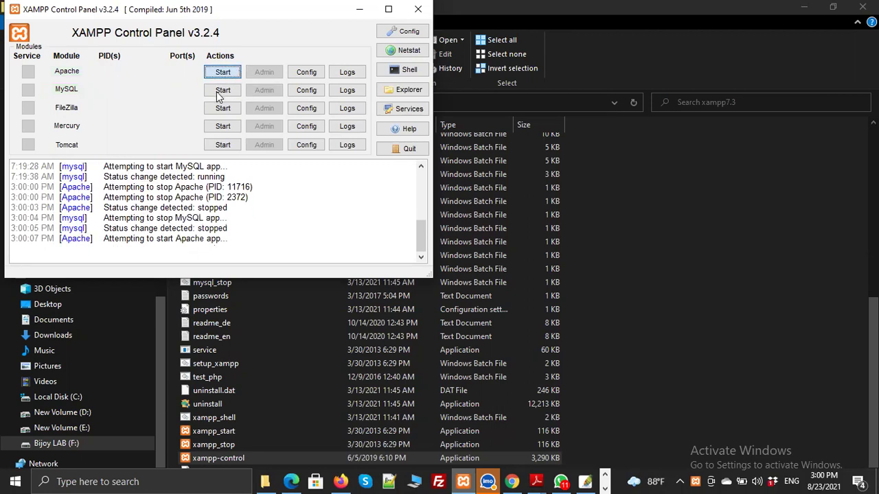
left_click(217, 92)
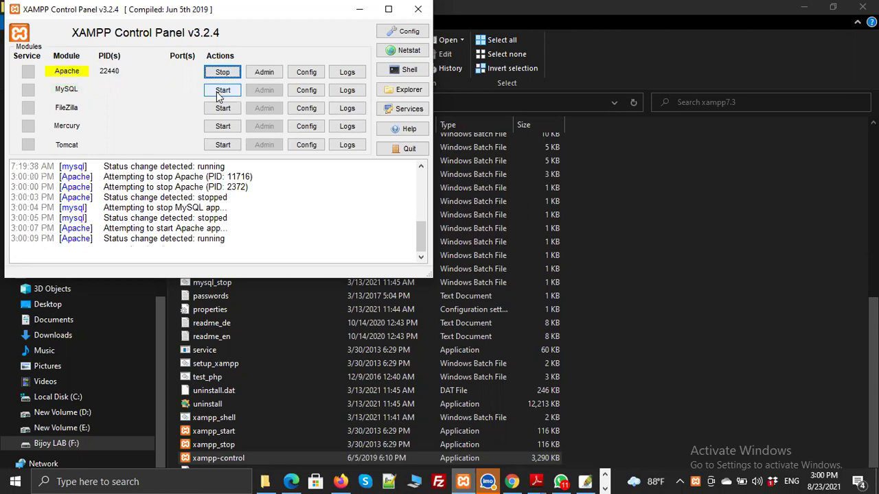
left_click(221, 92)
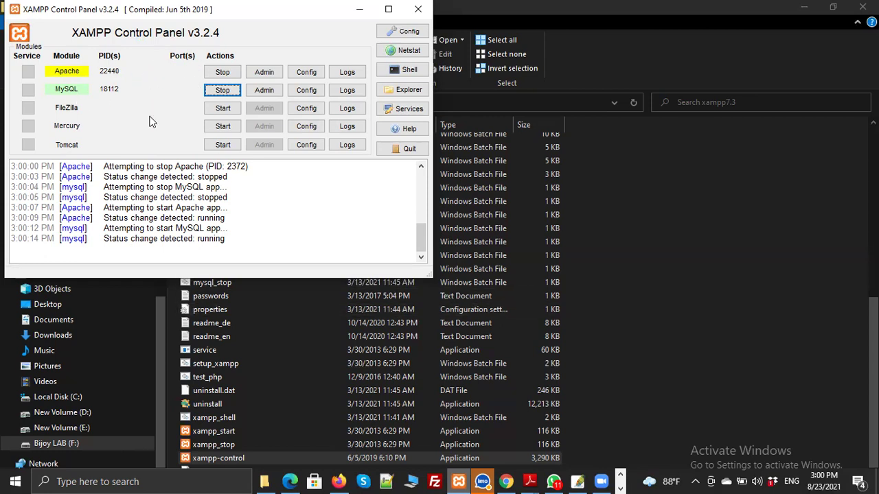
Switch to Chrome and try to open the local server with the address localhsot.
left_click(506, 481)
left_click(188, 33)
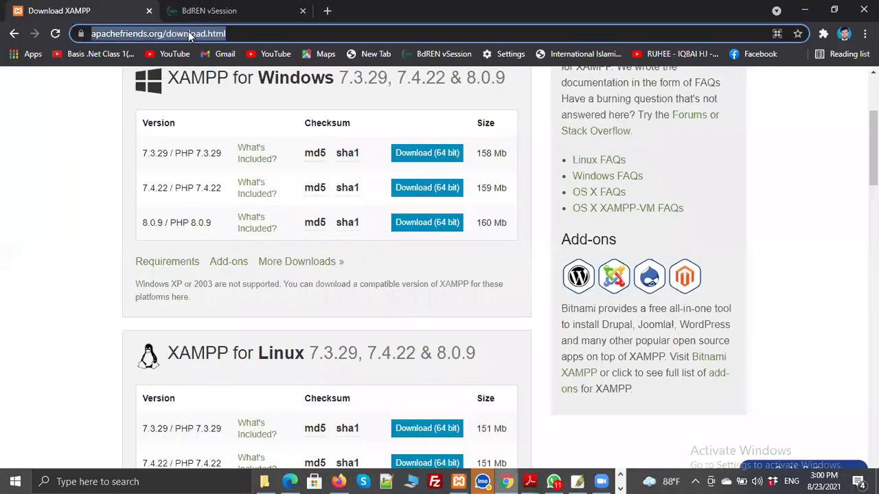
key("BackSpace")
type("localhsot/proinv")
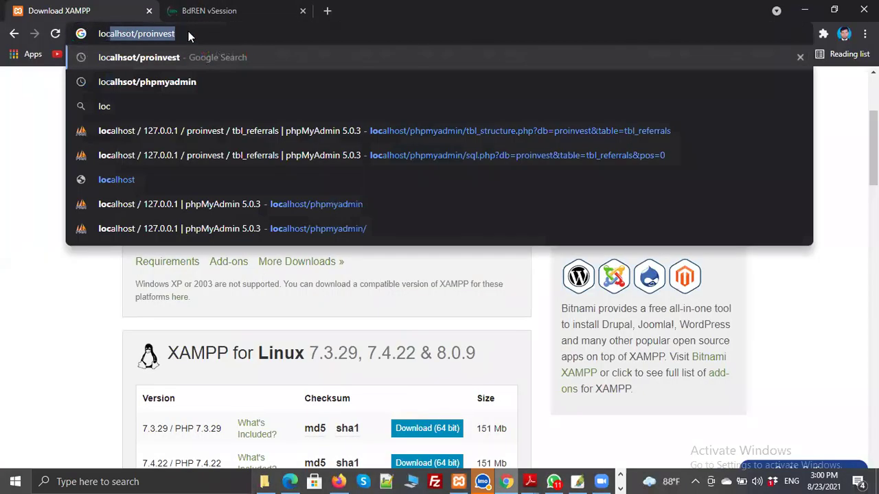
key("BackSpace")
key("BackSpace")
key("BackSpace")
key("BackSpace")
key("BackSpace")
key("BackSpace")
key("BackSpace")
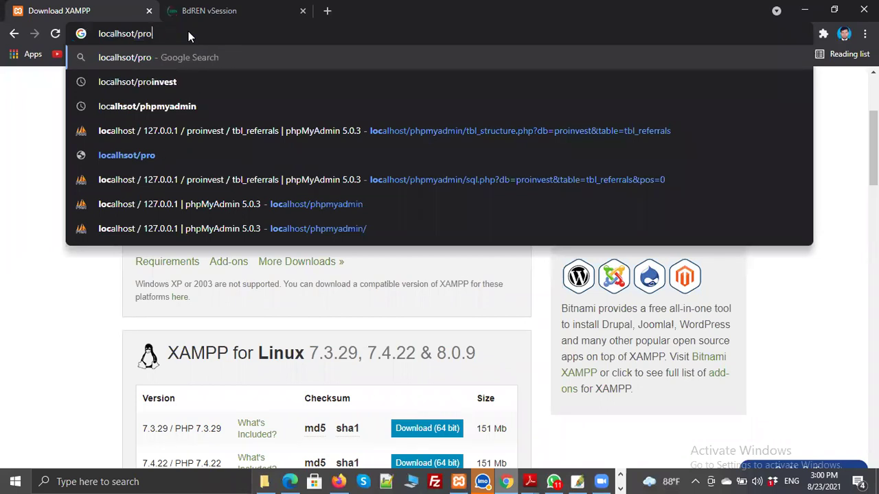
key("Return")
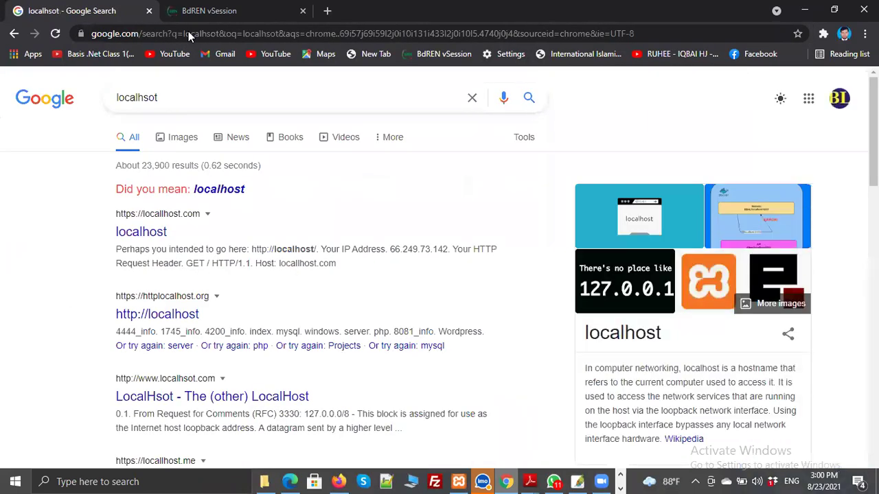
Retry the localhsot address in the current tab and once more in a new browser tab.
left_click(188, 31)
key("BackSpace")
type("localhsot")
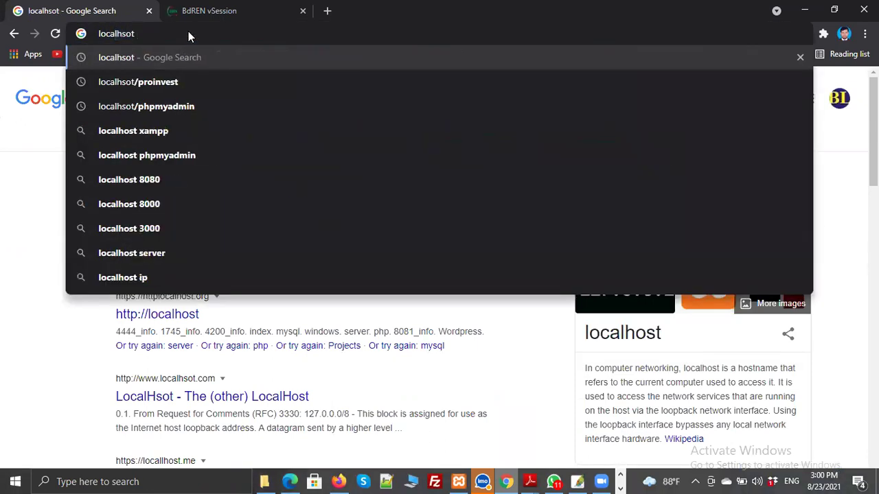
key("Return")
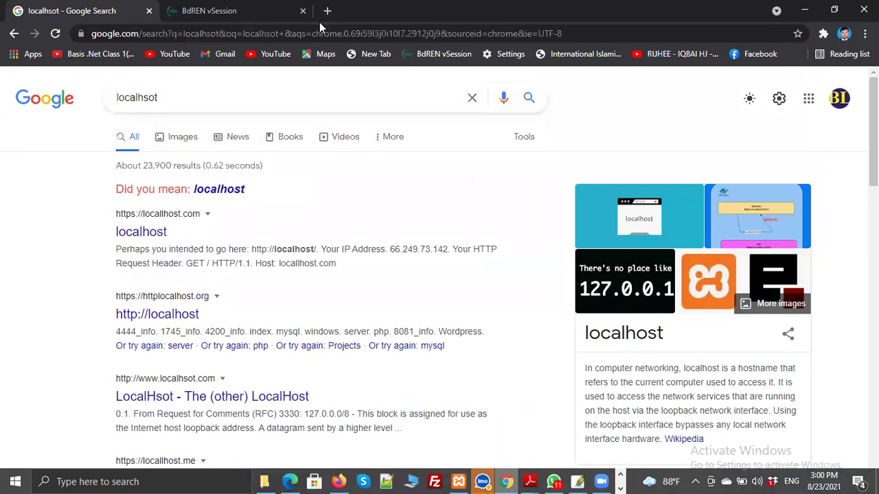
left_click(322, 11)
left_click(190, 36)
type("localhsot")
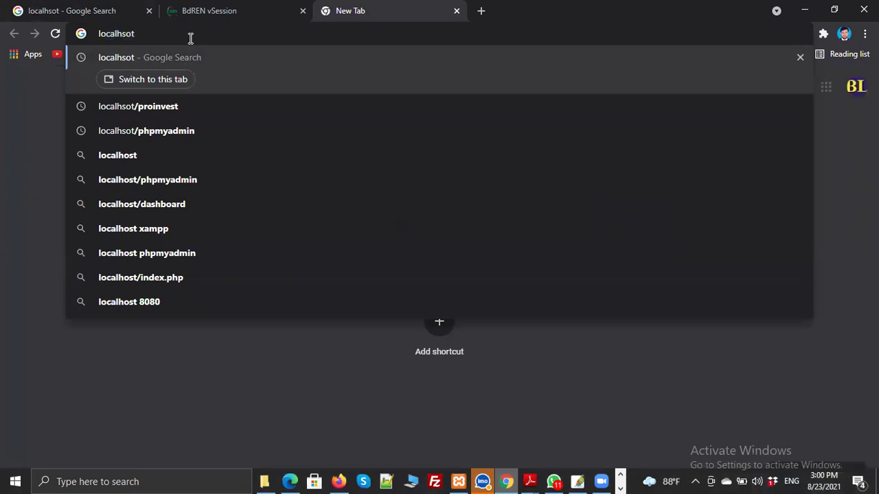
key("Return")
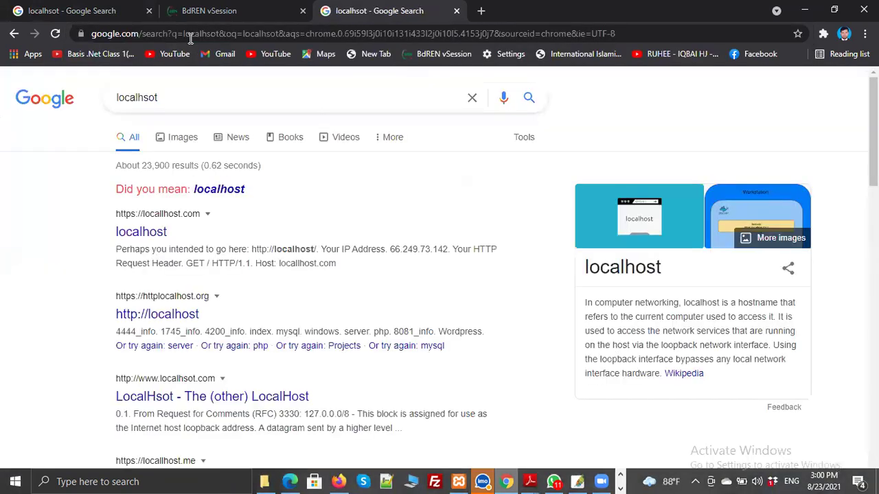
Switch to Firefox and load localhost by removing the phpMyAdmin path from the address of the tbl_deposits page.
left_click(339, 481)
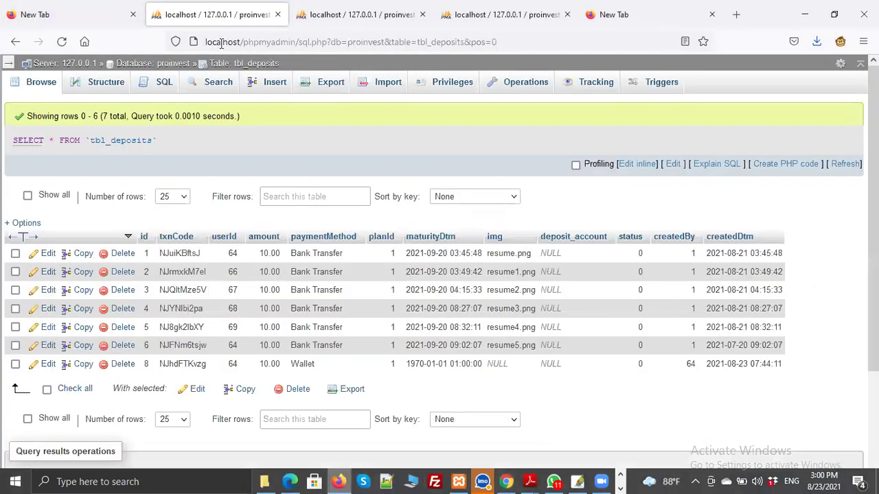
left_click_drag(242, 41, 544, 38)
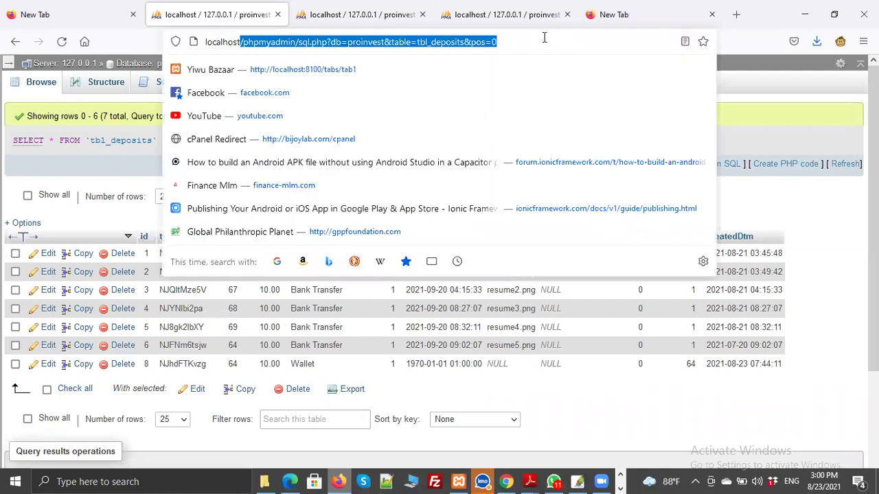
key("BackSpace")
key("Return")
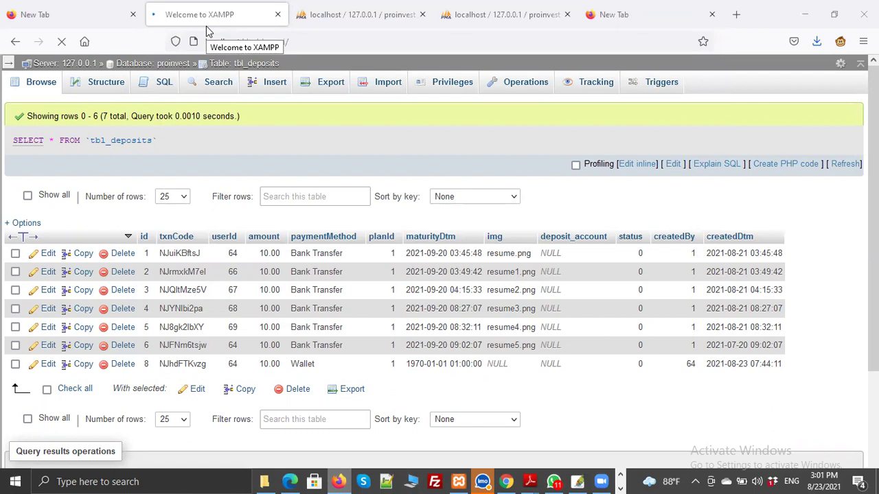
Load the local XAMPP server page through the loopback address 127.0.0.1.
left_click(330, 45)
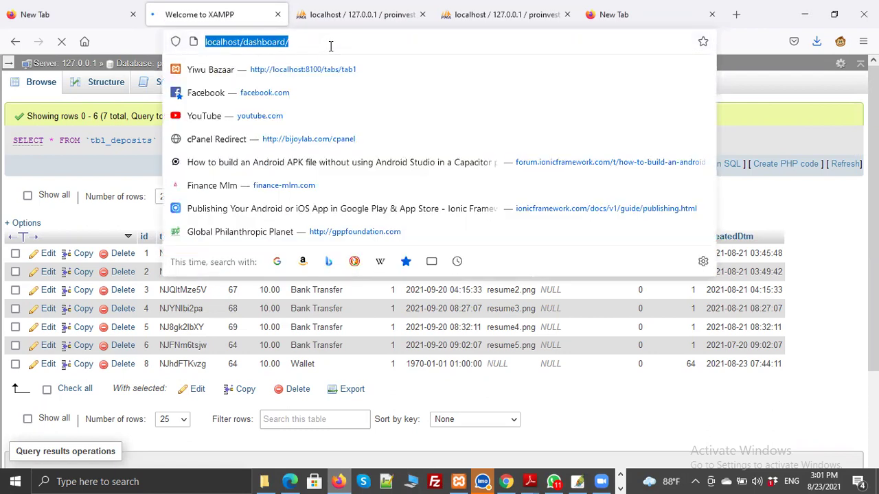
type("127")
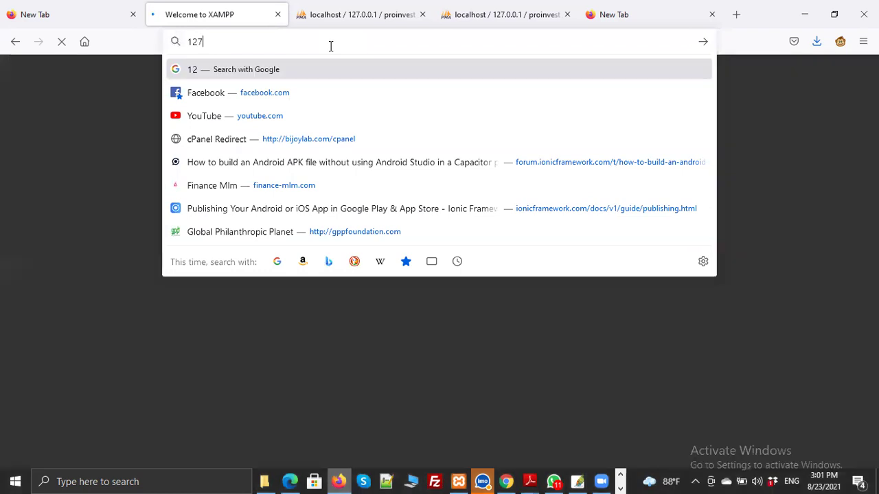
type(".0.01")
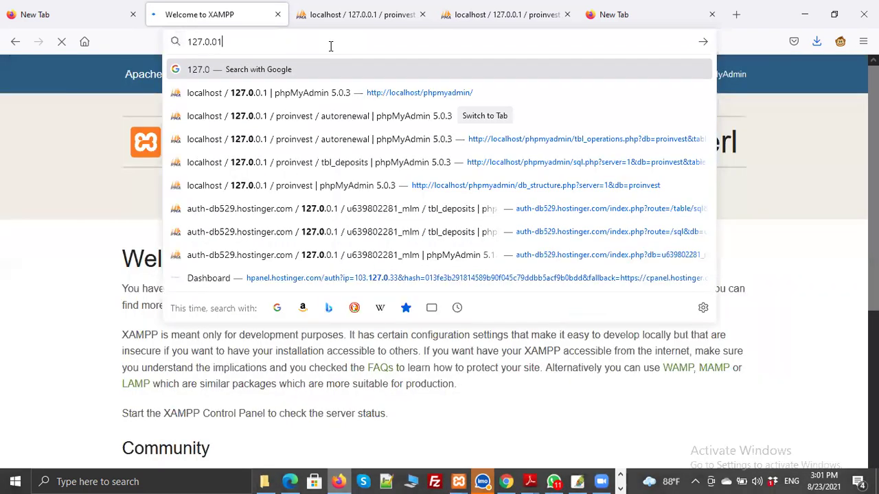
key("BackSpace")
type(".")
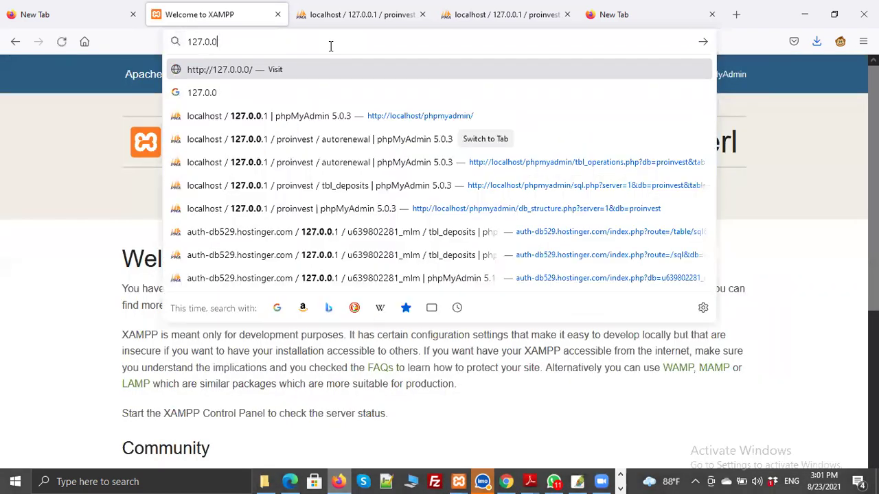
type("1")
key("Return")
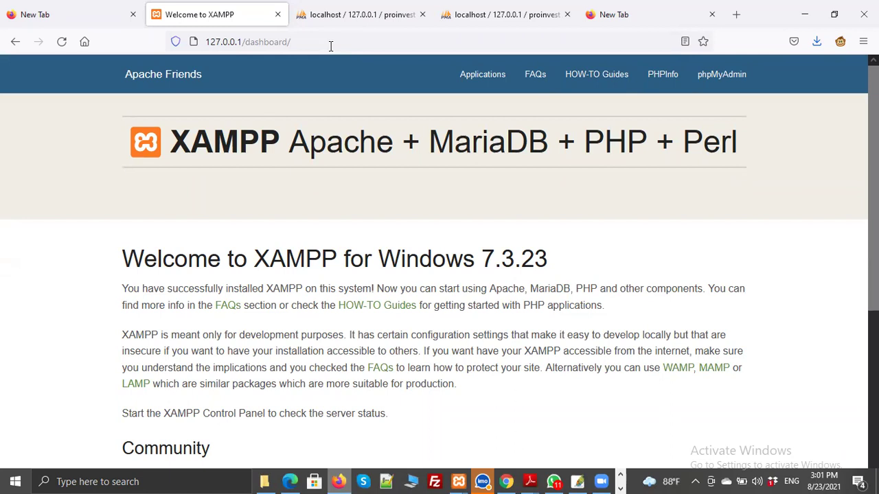
left_click(331, 46)
left_click(353, 43)
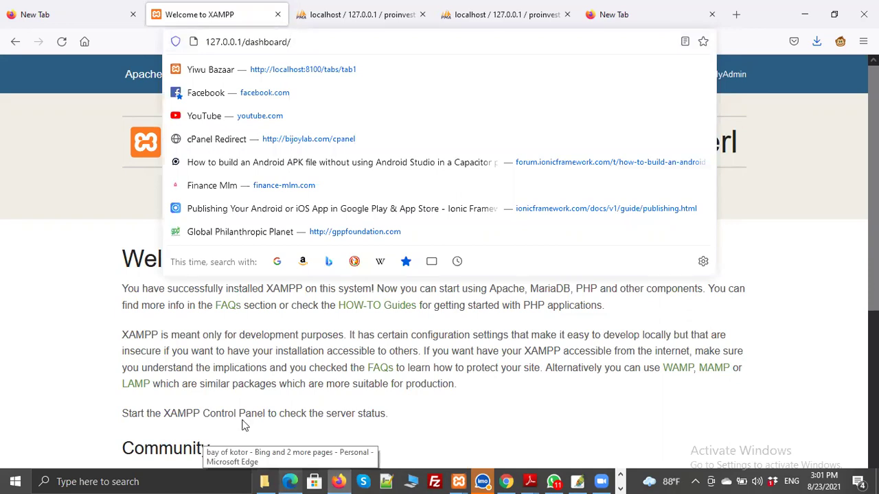
Switch to File Explorer, look inside the mysql folder of xampp7.3 and return to the parent folder.
key("alt+Tab")
scroll(361, 253, "up", 1)
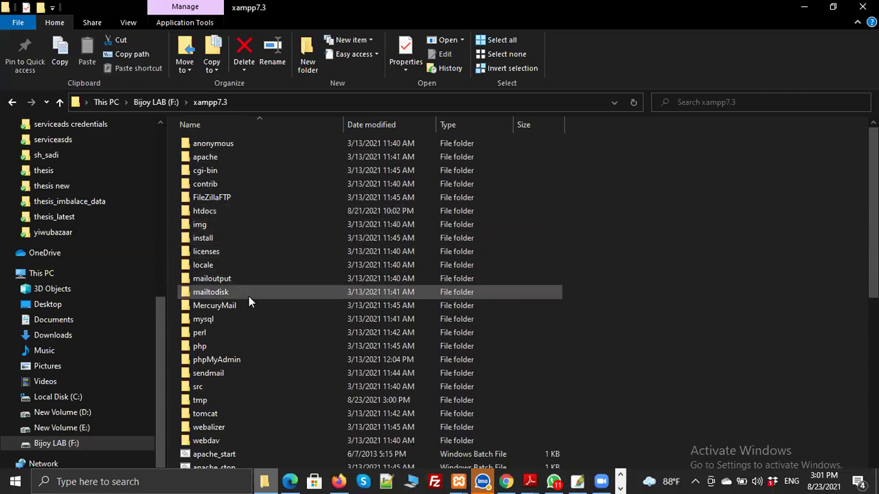
double_click(217, 319)
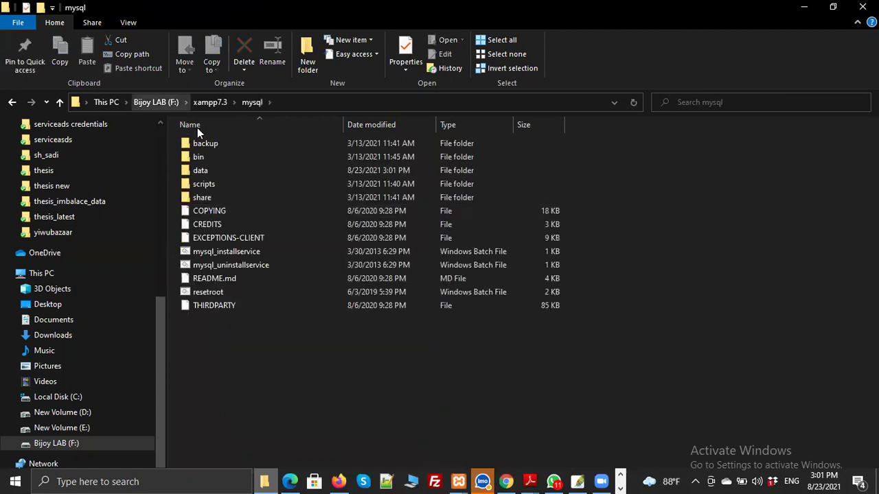
left_click(13, 102)
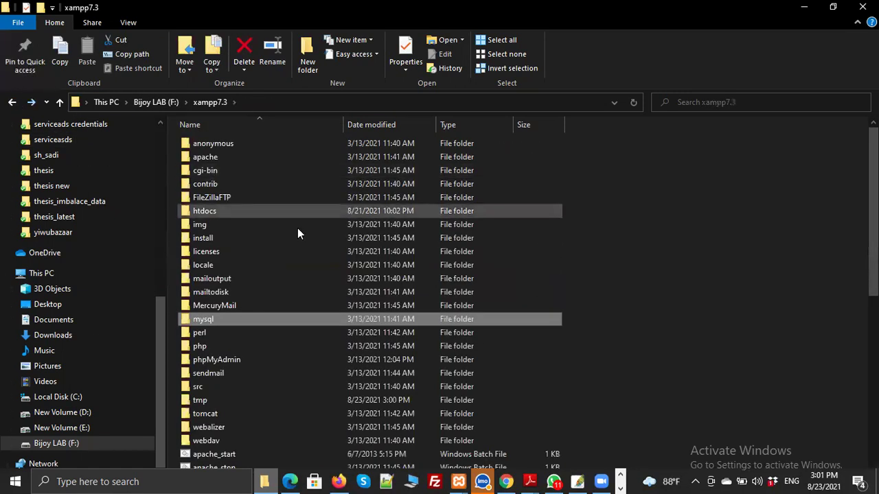
Look inside the htdocs folder of xampp7.3 twice, returning to the parent folder each time.
left_click(204, 210)
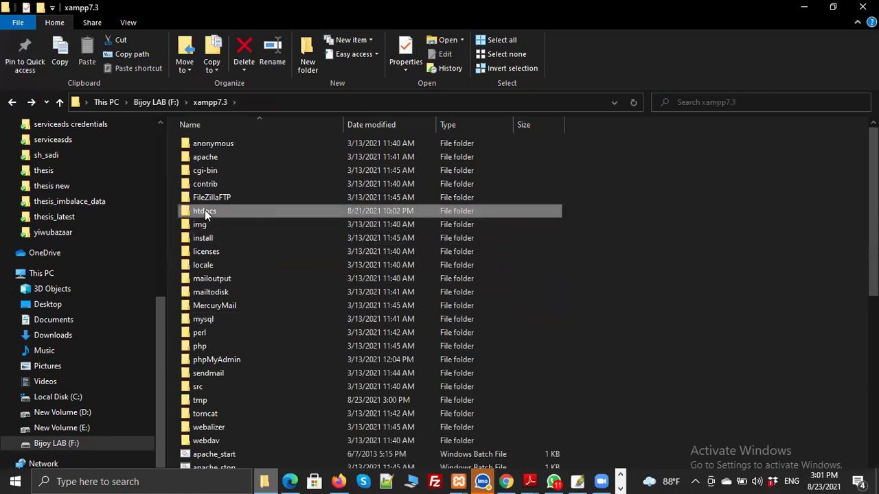
double_click(204, 211)
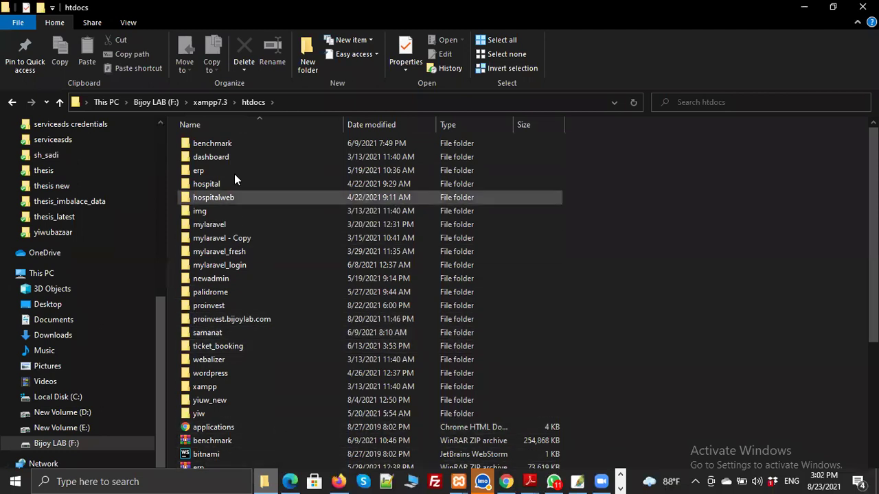
left_click(12, 102)
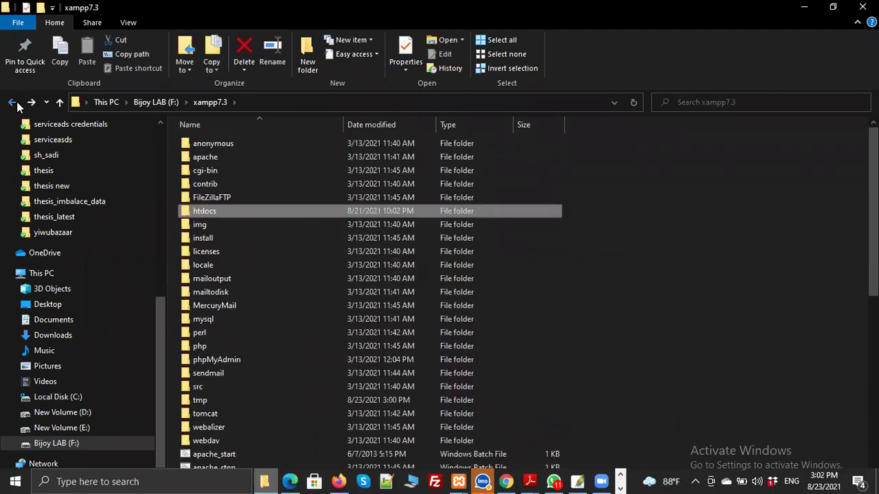
left_click(625, 190)
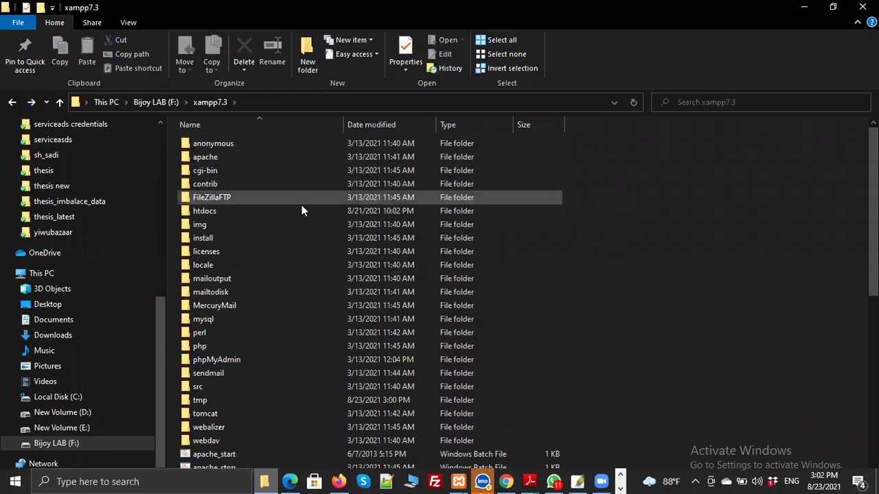
double_click(216, 213)
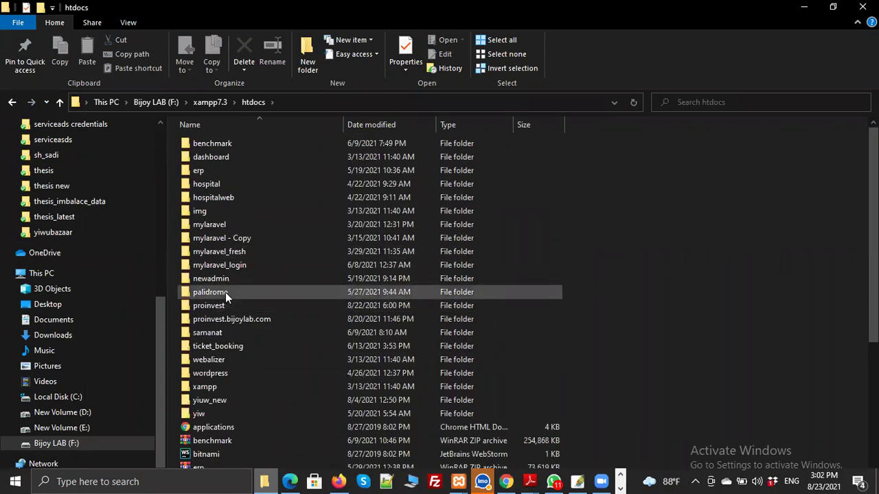
left_click(12, 103)
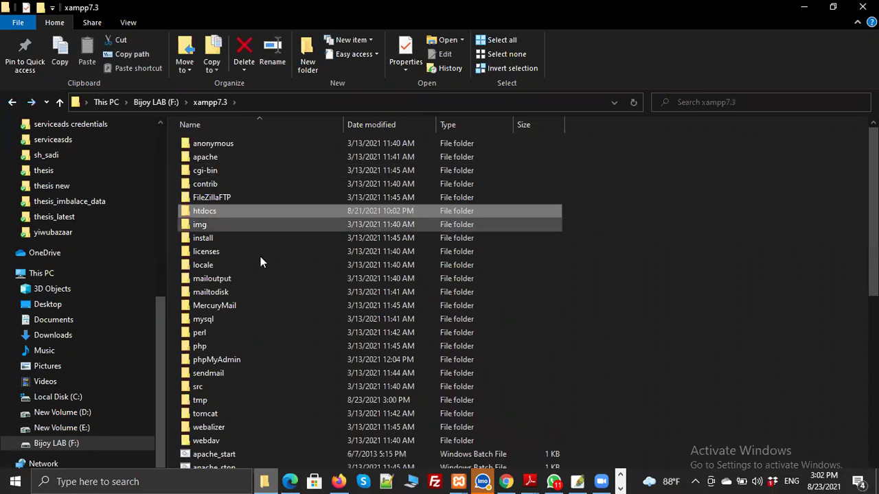
Look through the files in the php folder of xampp7.3 and return to the parent folder.
scroll(232, 341, "down", 4)
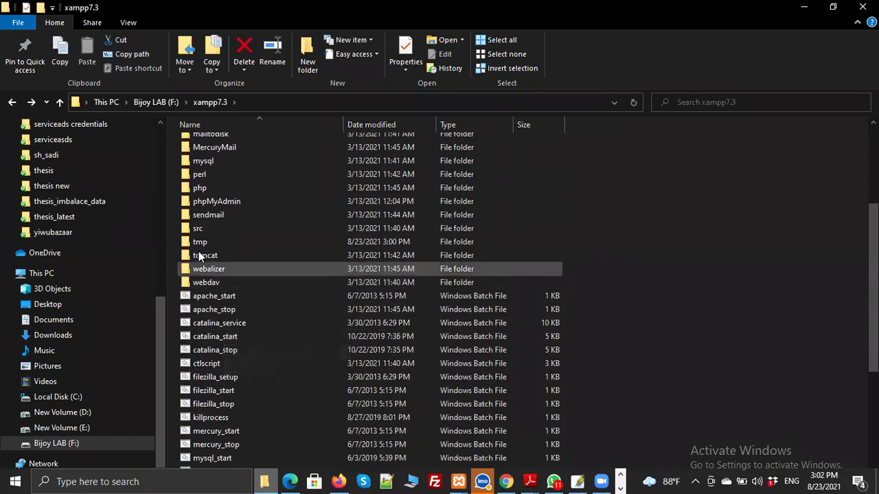
double_click(191, 188)
scroll(261, 275, "down", 7)
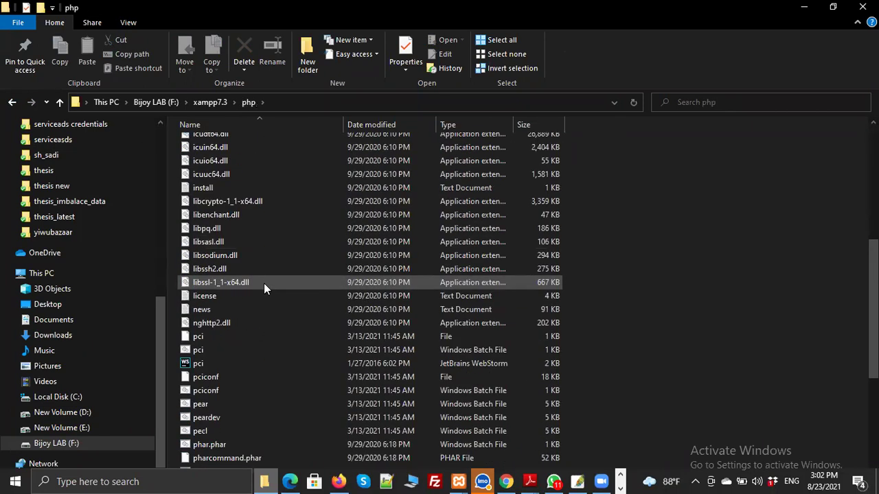
scroll(264, 283, "down", 3)
scroll(264, 283, "up", 8)
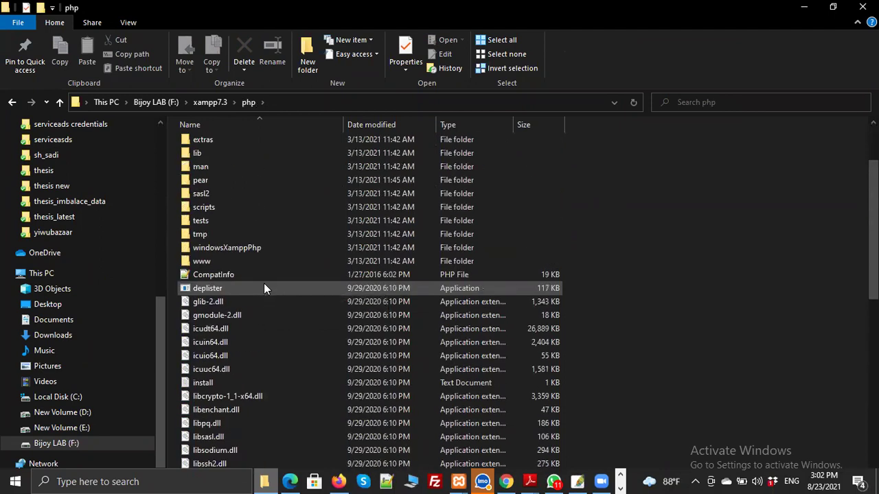
scroll(264, 282, "down", 10)
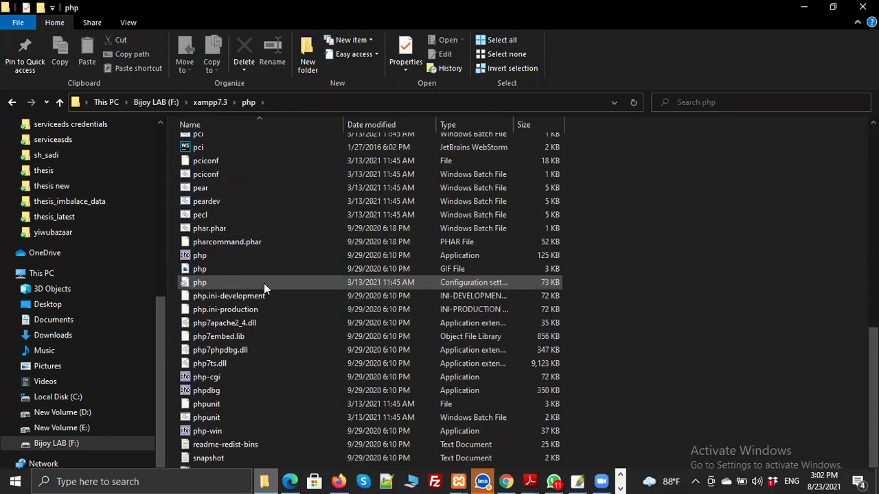
left_click(214, 101)
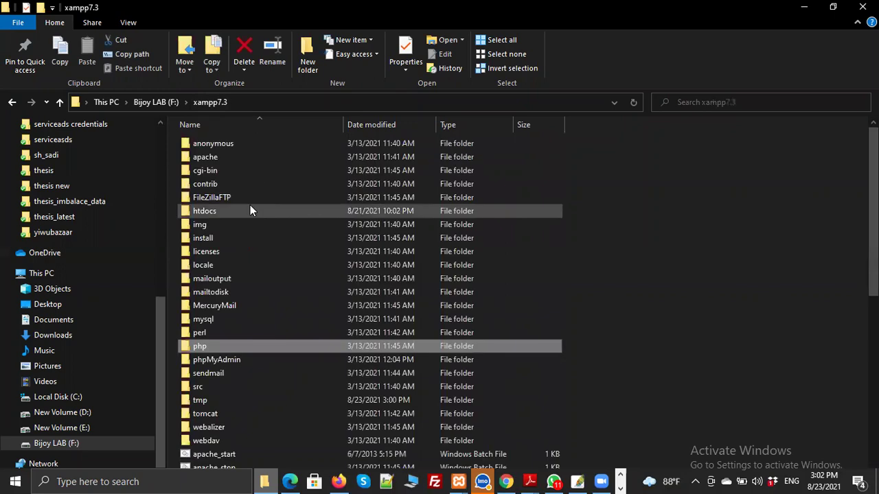
Revisit the htdocs folder, return to xampp7.3 and look through its batch and text files.
double_click(224, 209)
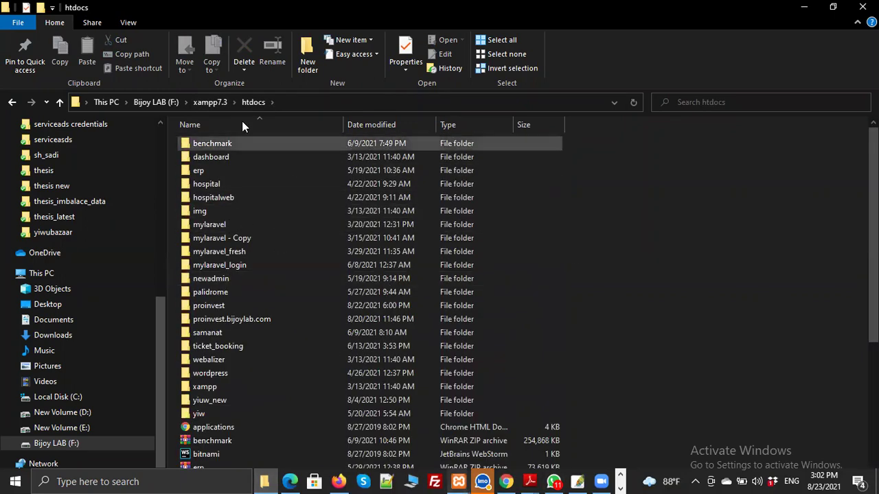
left_click(212, 102)
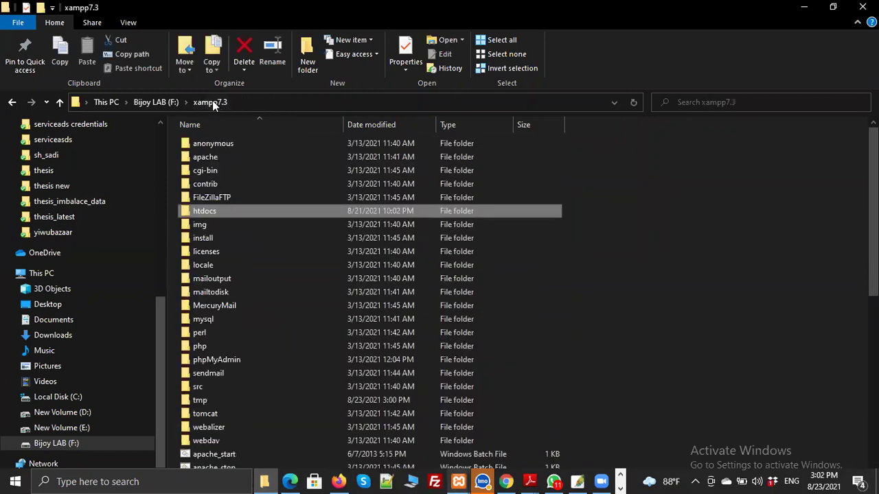
scroll(293, 367, "down", 3)
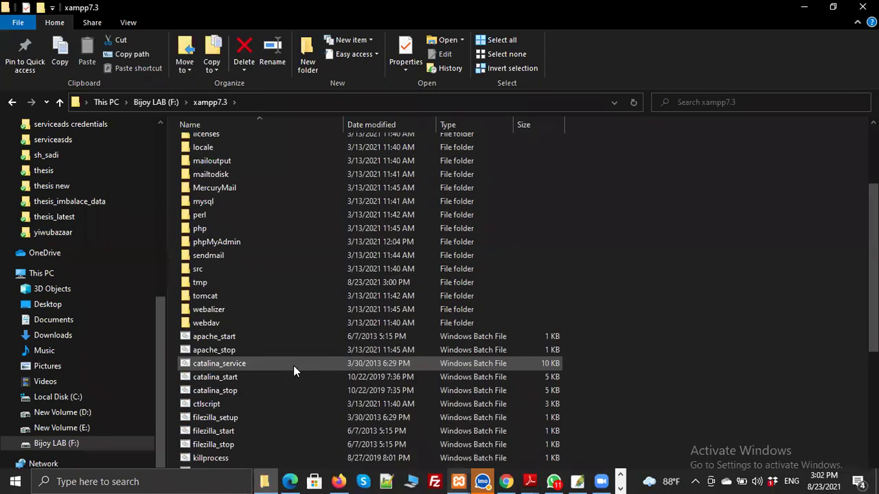
scroll(293, 371, "down", 5)
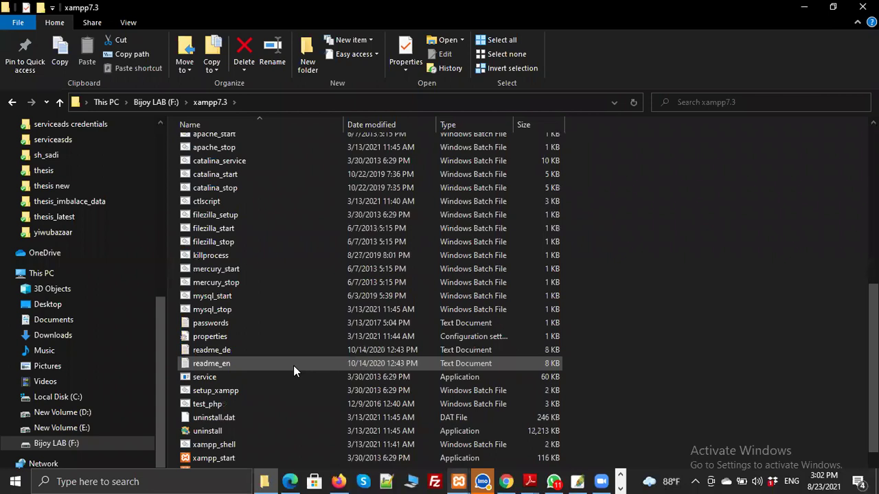
Reopen the php folder of xampp7.3 and locate its PHP configuration files.
scroll(293, 371, "up", 7)
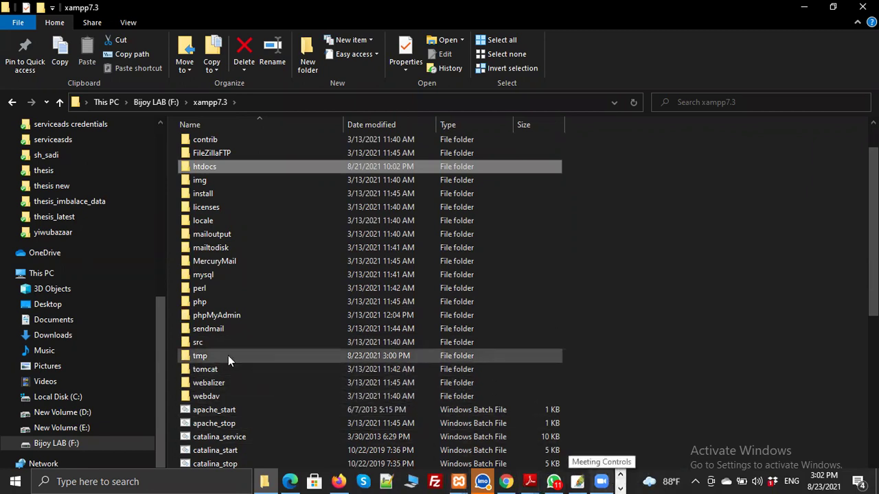
double_click(200, 303)
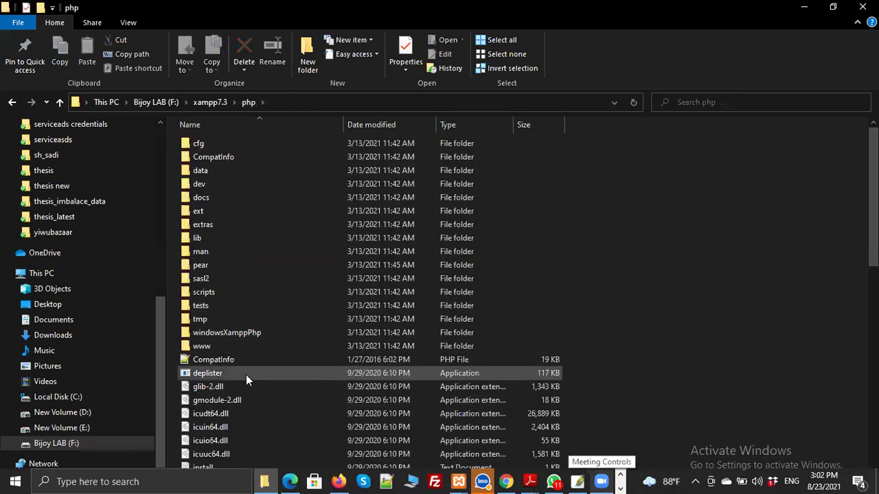
scroll(246, 374, "down", 13)
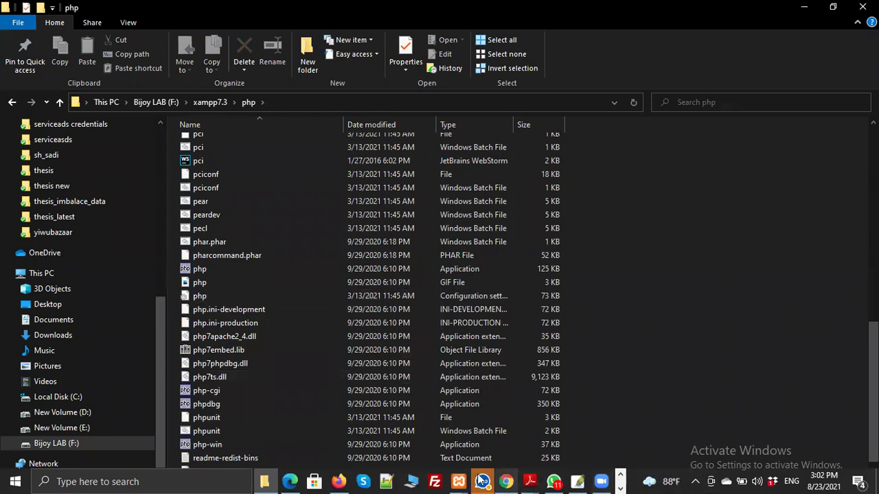
Switch to XAMPP Control Panel, closing its duplicate window, and open Apache's PHP (php.ini) configuration file.
mouse_move(459, 481)
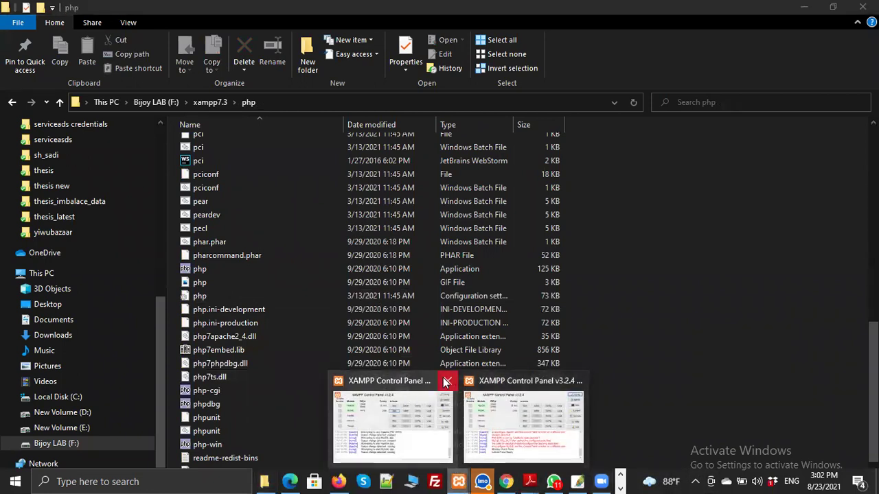
left_click(445, 381)
left_click(459, 391)
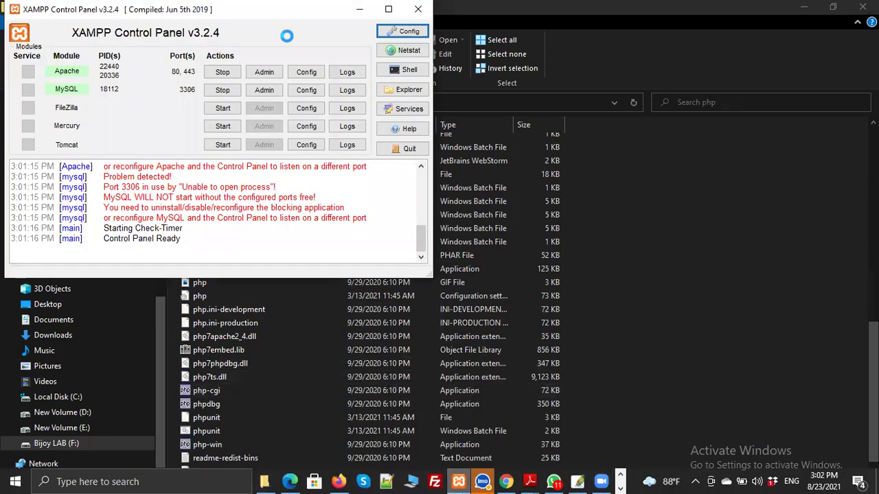
left_click(309, 76)
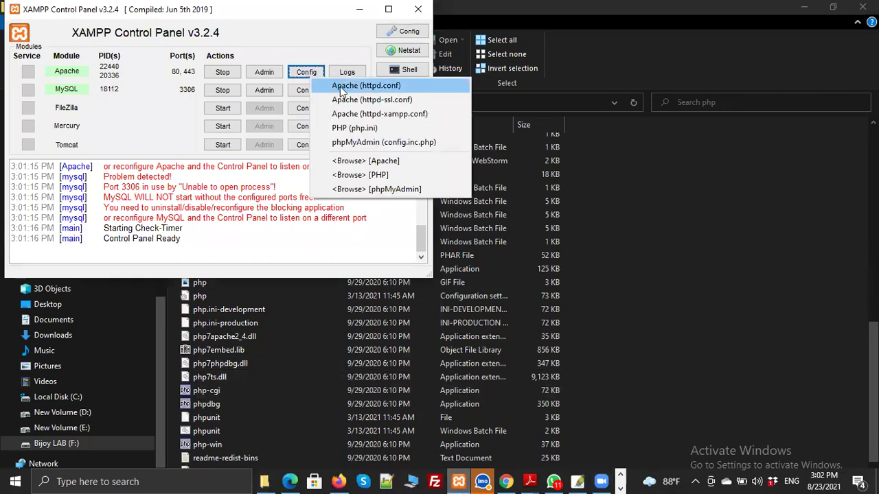
left_click(376, 129)
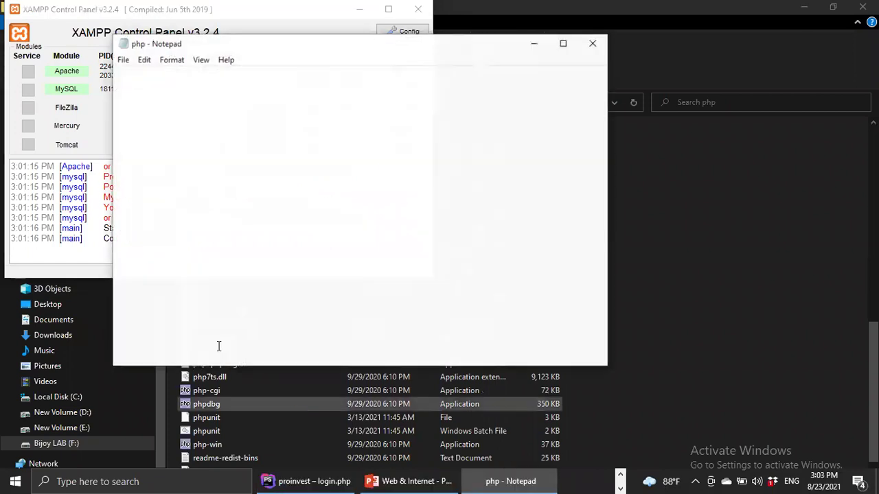
Search the php.ini file in Notepad for the word localhost.
scroll(272, 254, "down", 8)
left_click(291, 217)
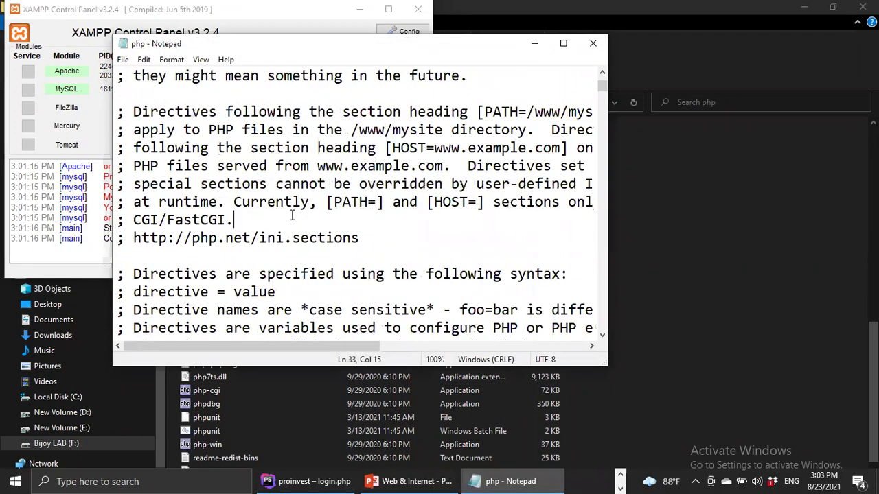
key("ctrl+f")
key("BackSpace")
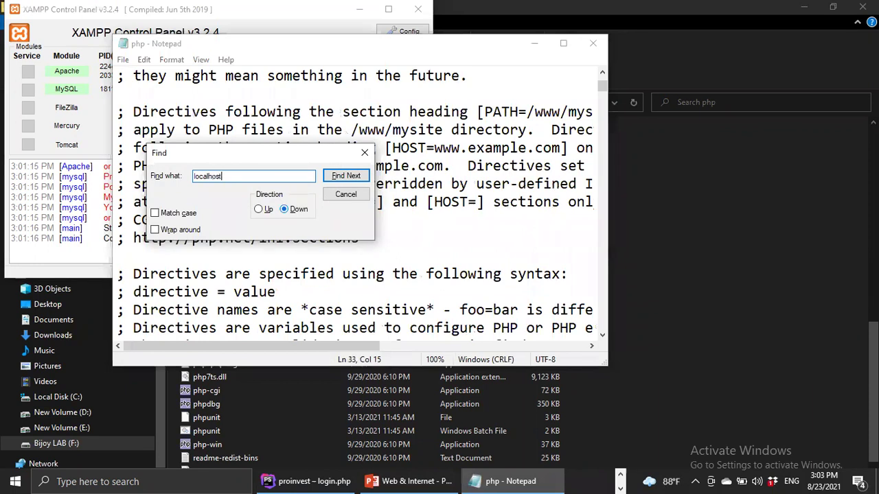
left_click(345, 175)
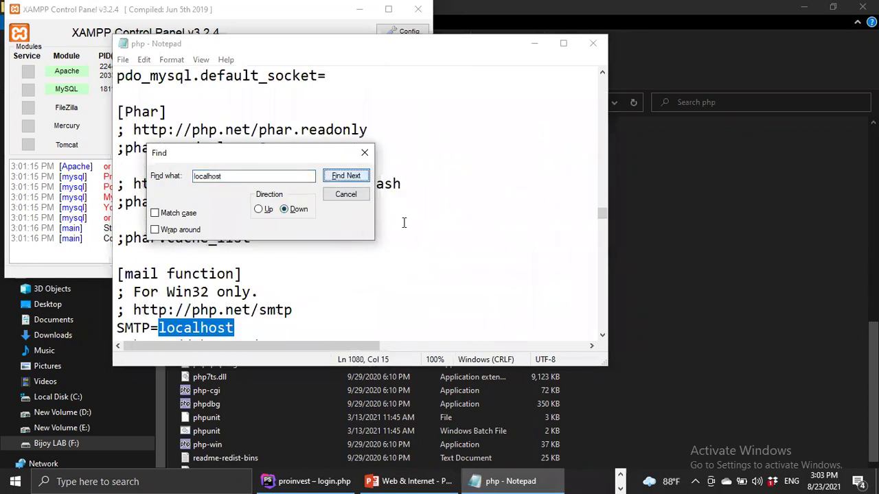
Maximize the Notepad window and repeat the localhost search, twice downward and once upward.
left_click(563, 49)
left_click(343, 178)
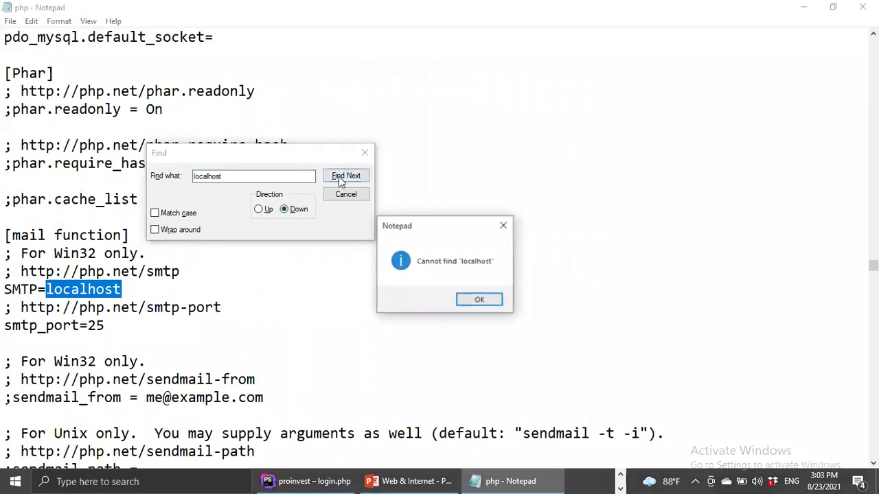
key("Return")
left_click(339, 175)
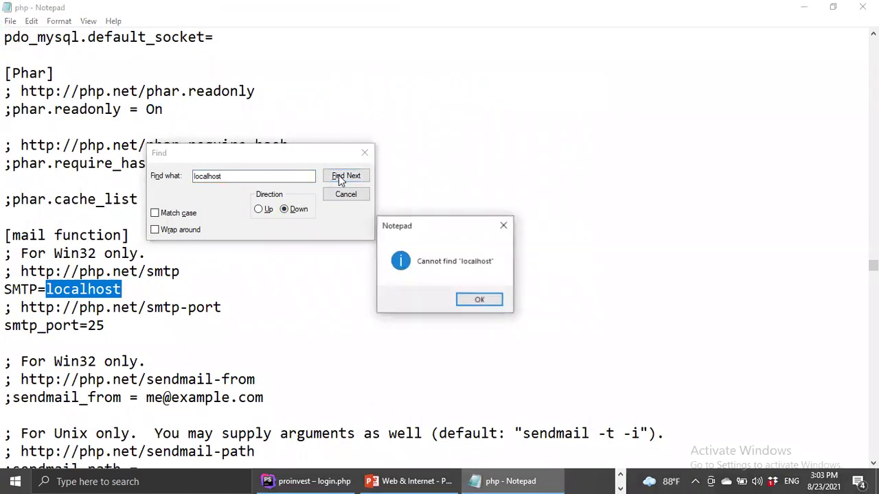
key("Return")
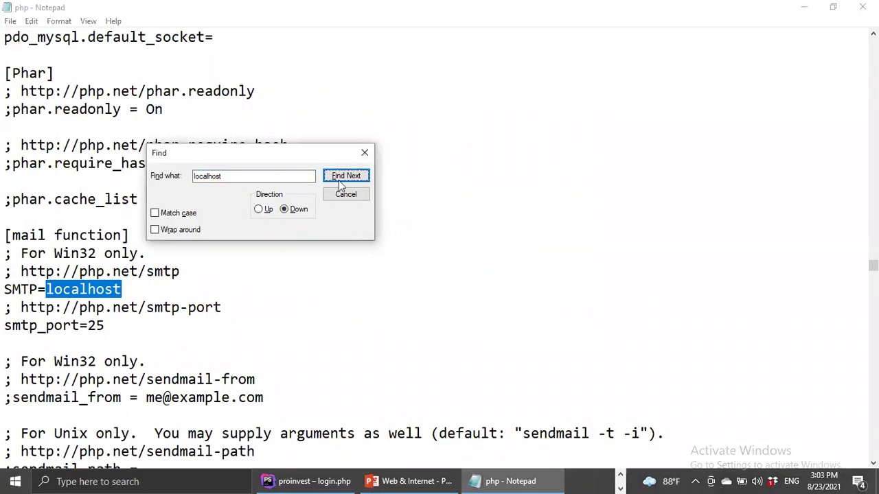
left_click(261, 209)
left_click(340, 178)
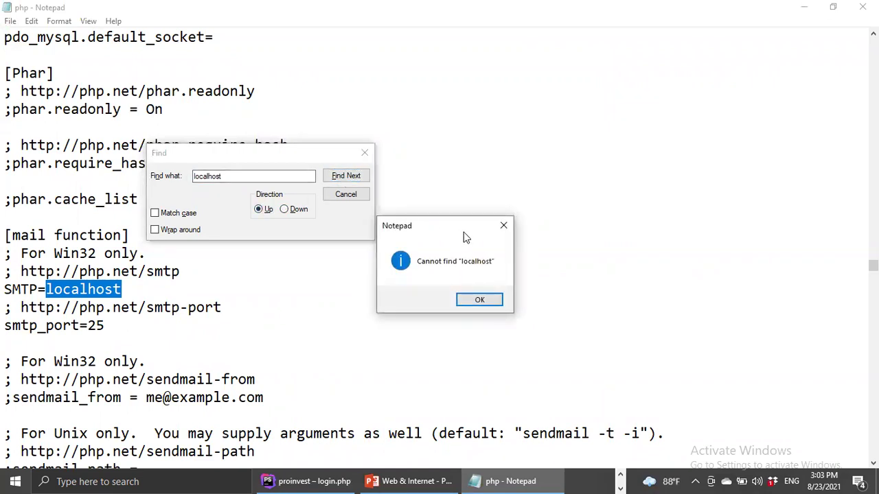
left_click(497, 227)
Search the php.ini file for 80, first upward and then downward through all remaining matches.
double_click(222, 177)
type("80")
left_click(346, 177)
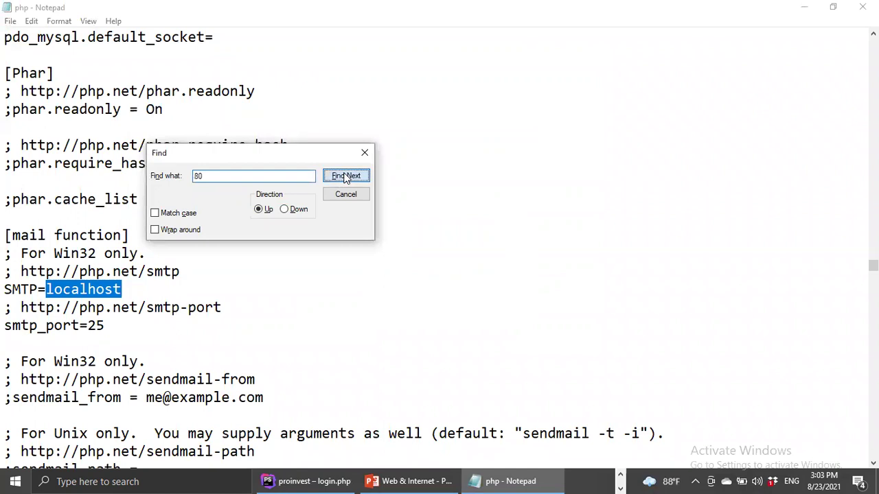
left_click(492, 226)
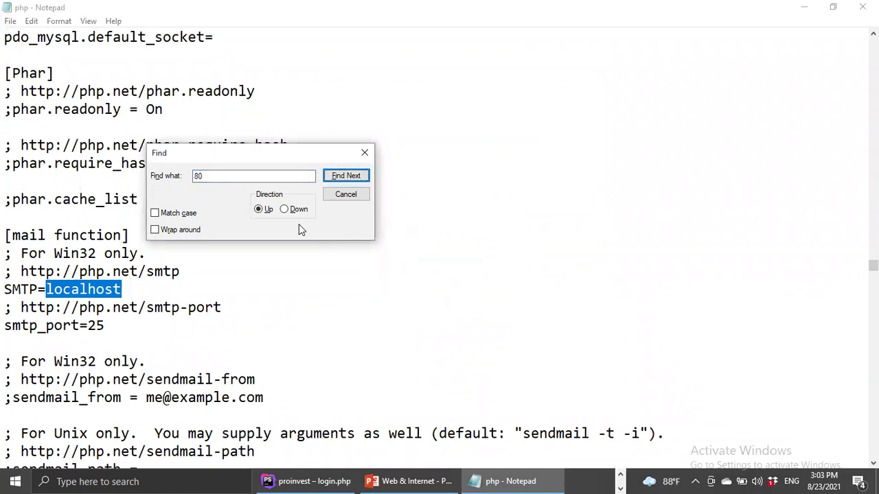
left_click(284, 210)
left_click(347, 176)
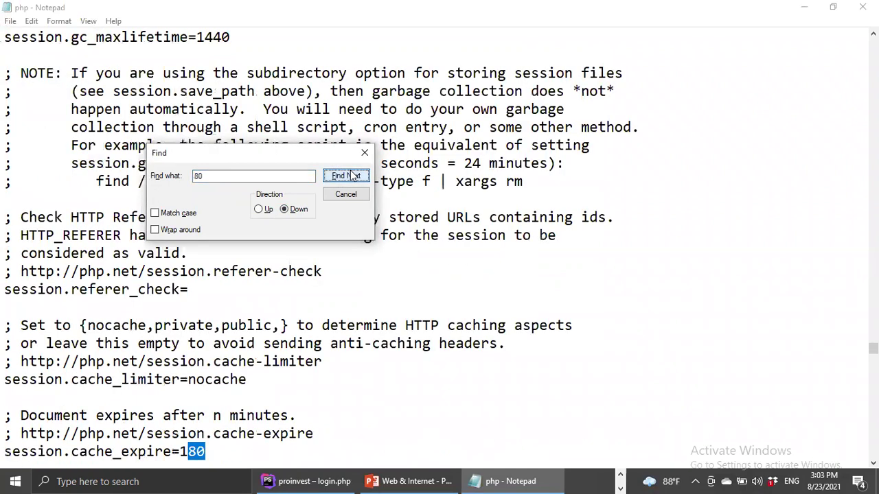
left_click(347, 176)
left_click(347, 175)
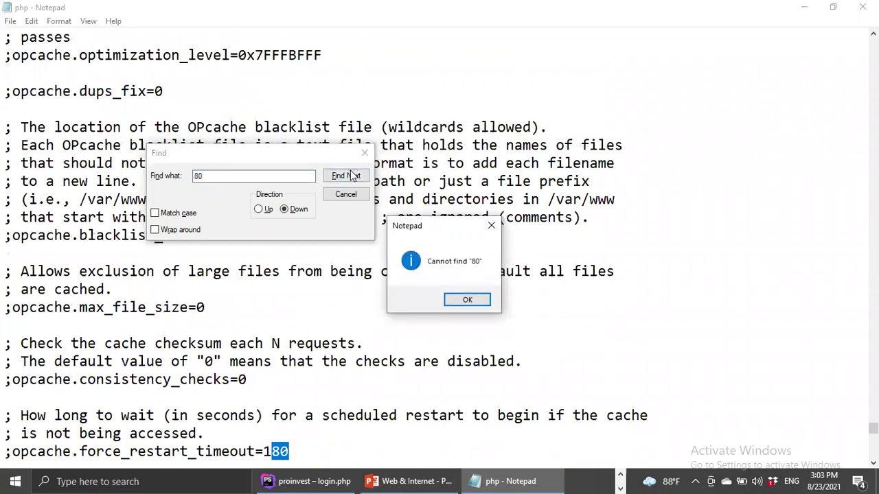
left_click(477, 300)
Search the php.ini file for max, going downward through all remaining matches.
scroll(232, 329, "down", 15)
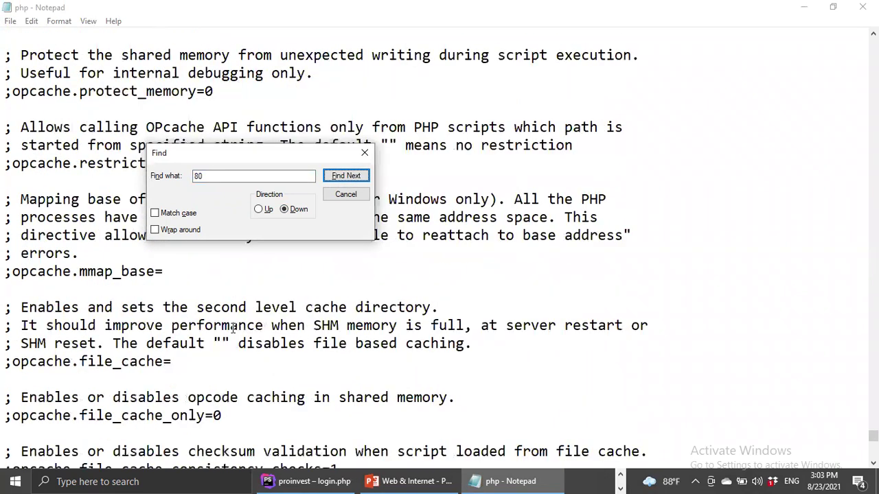
scroll(232, 329, "down", 2)
left_click(219, 177)
key("BackSpace")
key("BackSpace")
type("max")
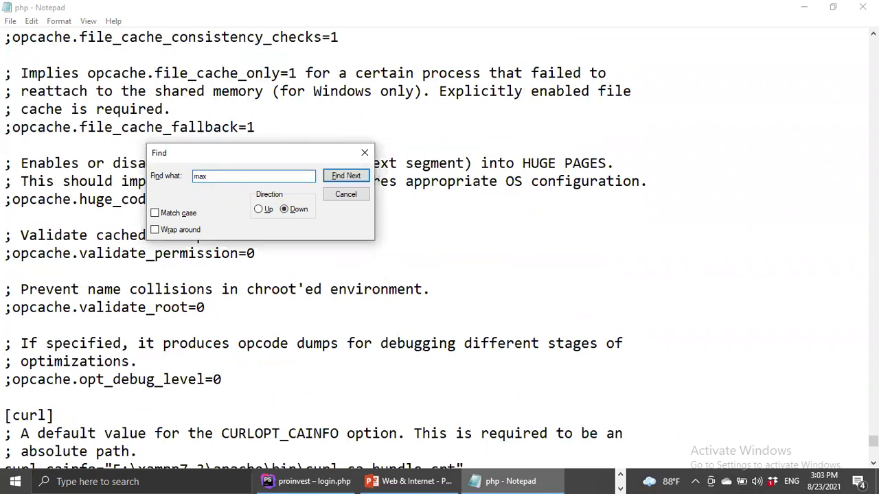
left_click(358, 179)
left_click(358, 179)
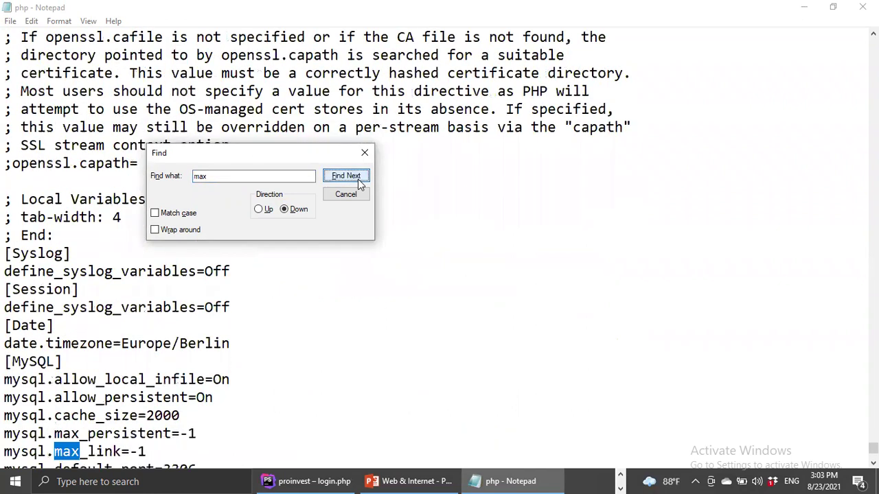
left_click(358, 179)
left_click(358, 179)
left_click(358, 179)
left_click(358, 180)
left_click(358, 179)
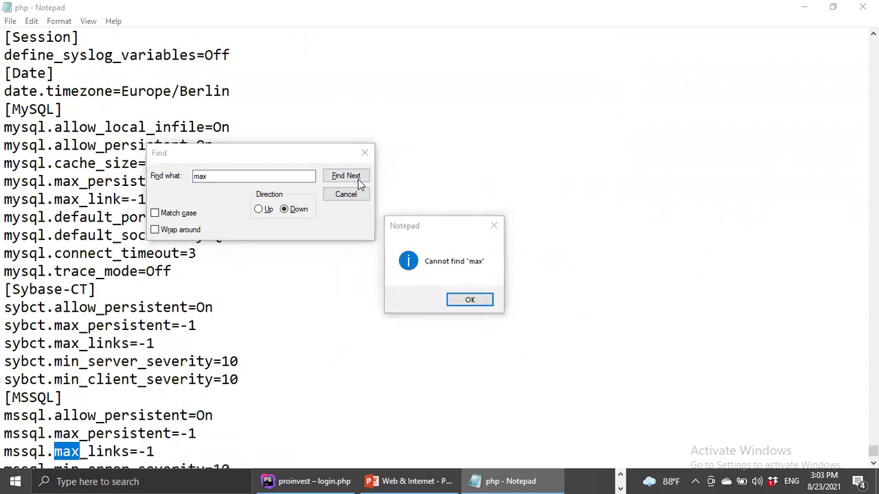
left_click(494, 225)
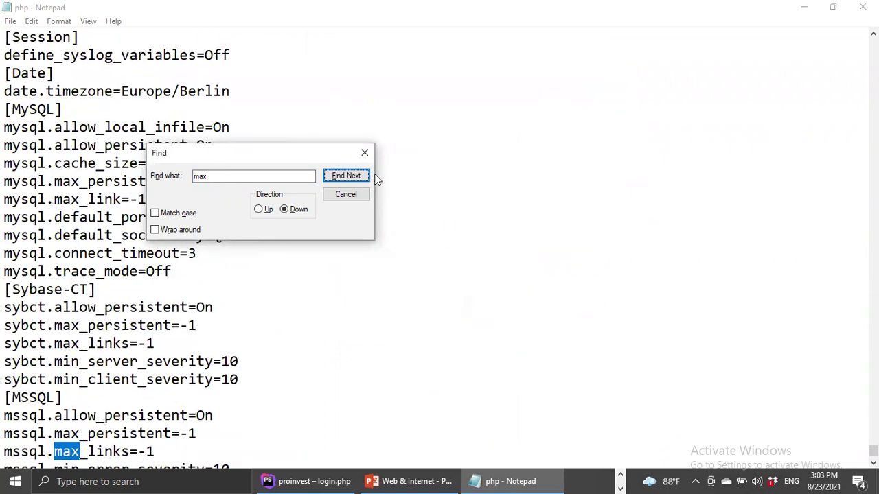
Close the Find dialog and highlight the settings from mysql.allow_local_infile through sybct.allow_persistent.
left_click(364, 152)
left_click(472, 113)
left_click(516, 311, "shift")
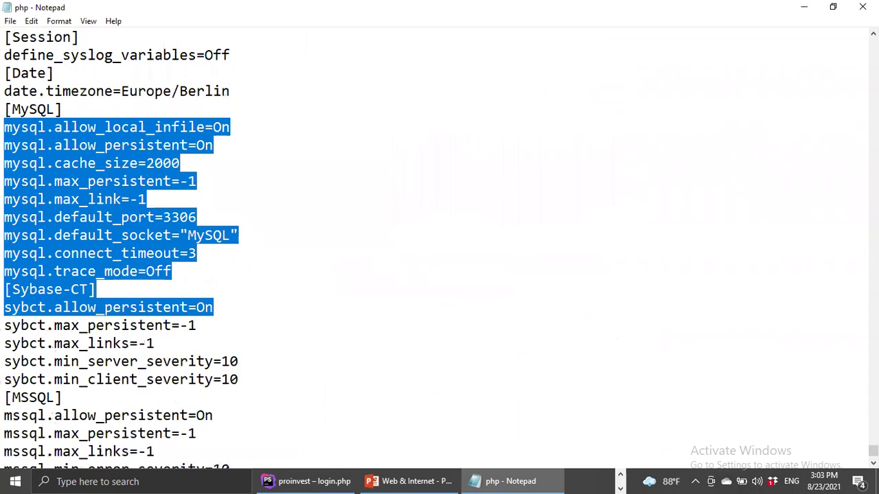
Search php.ini from the beginning of the file for server, continuing down to the cgi.force_redirect section.
scroll(470, 103, "up", 20)
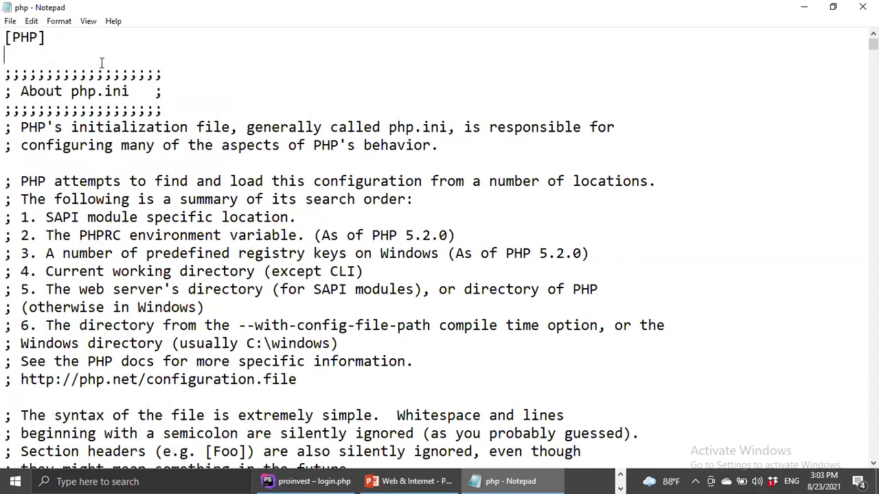
key("ctrl+f")
type("server")
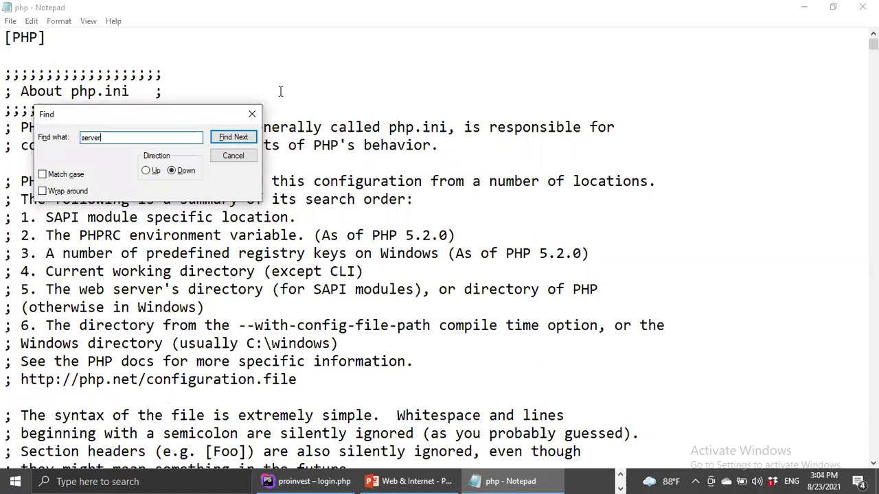
left_click(246, 137)
left_click(248, 138)
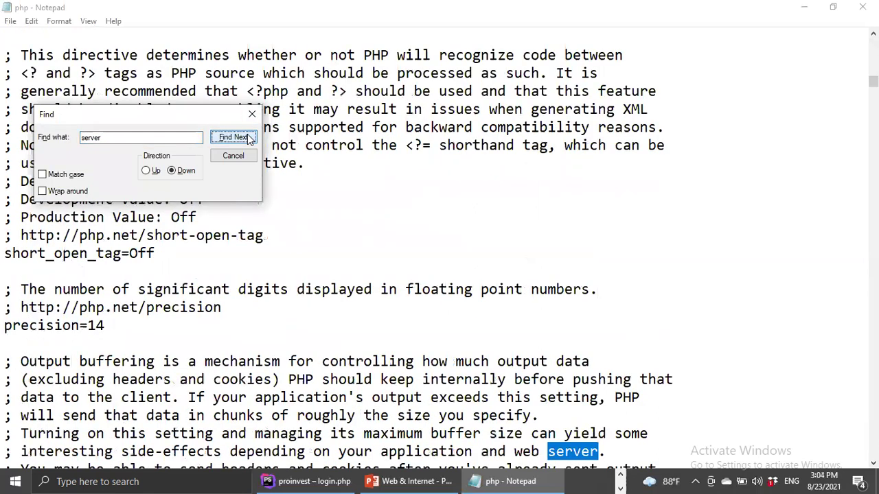
left_click(248, 138)
left_click(248, 138)
left_click(248, 138)
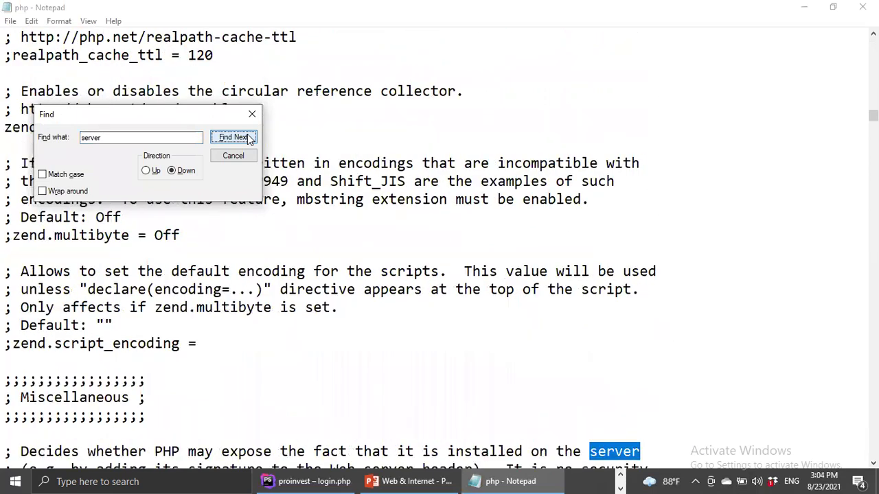
left_click(249, 138)
left_click(248, 138)
left_click(249, 138)
left_click(248, 138)
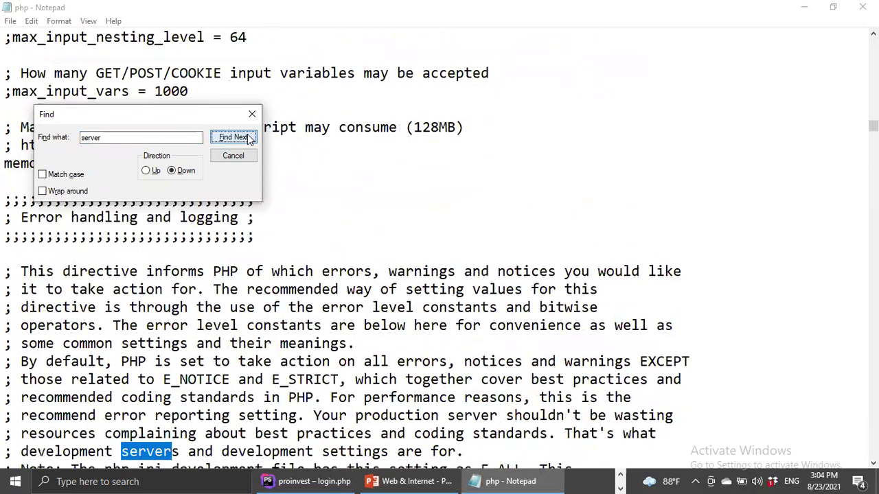
left_click(249, 138)
left_click(249, 137)
left_click(248, 138)
left_click(249, 138)
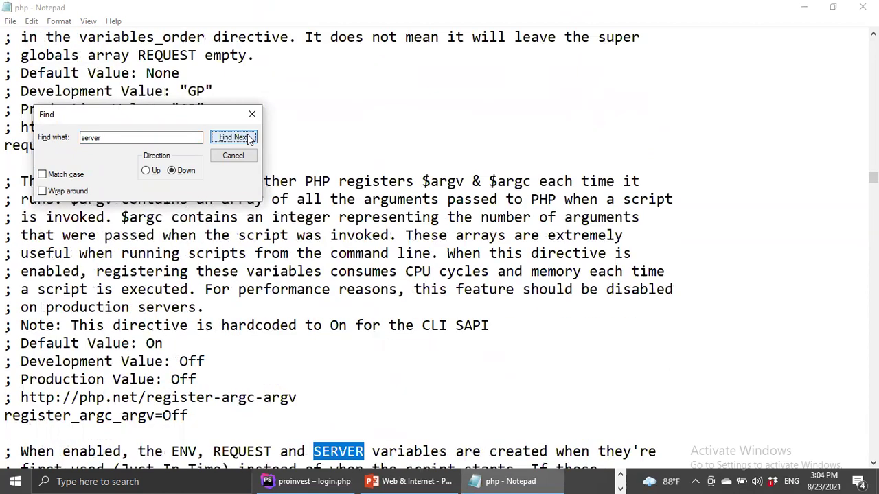
left_click(249, 138)
left_click(248, 138)
left_click(249, 138)
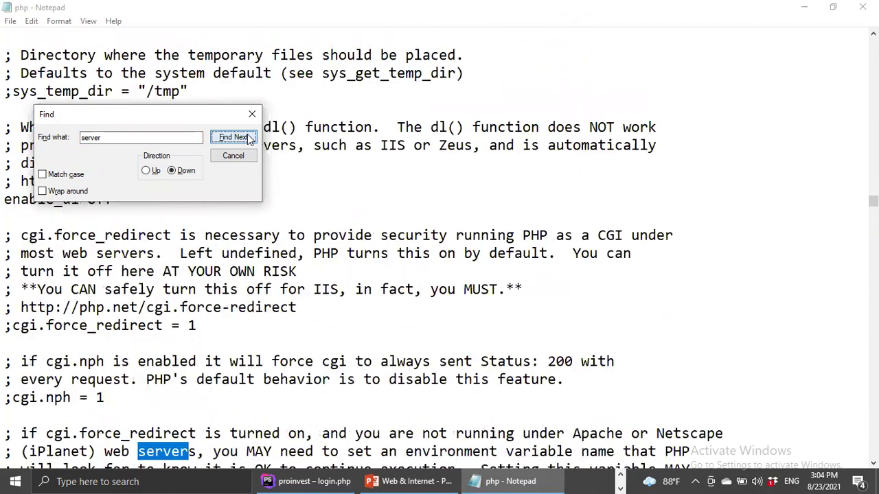
Place the cursor at the cgi.force_redirect setting and continue the server search down to the mysqlnd SHA-256 plugin comment.
left_click(9, 325)
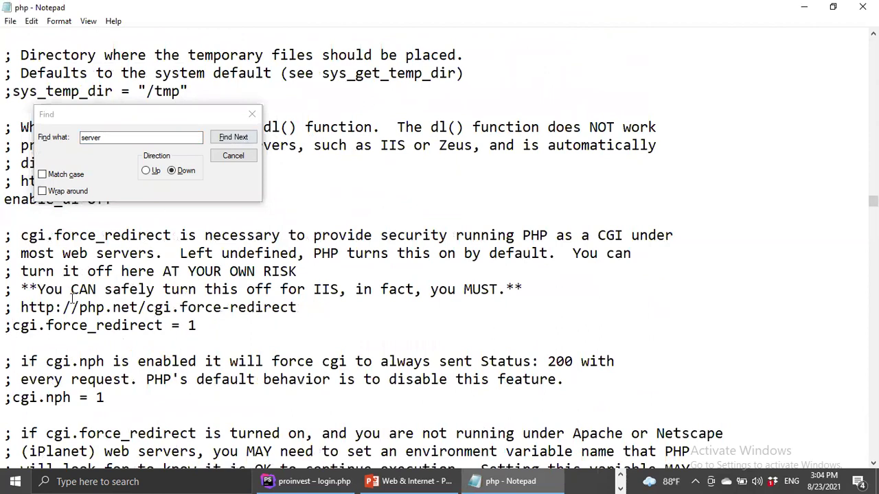
left_click(234, 136)
left_click(234, 137)
left_click(234, 136)
left_click(234, 137)
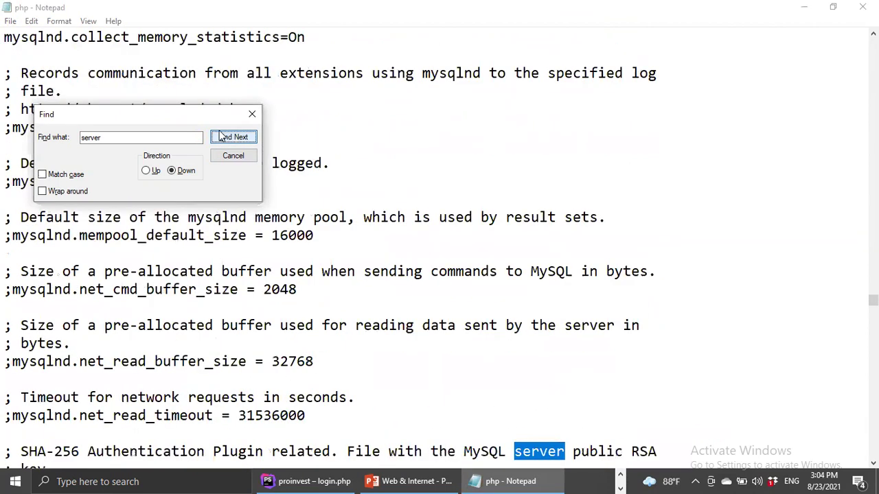
Search the php.ini file downward for servername and for server name written as two words.
left_click(126, 135)
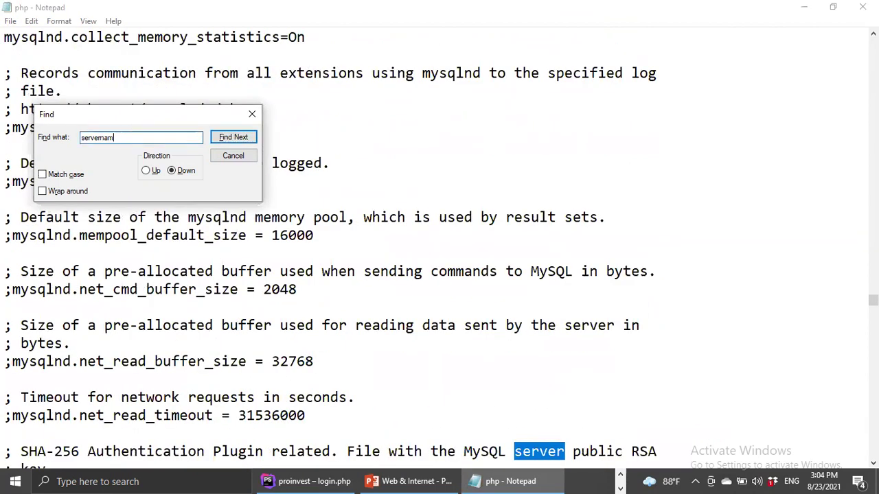
left_click(233, 138)
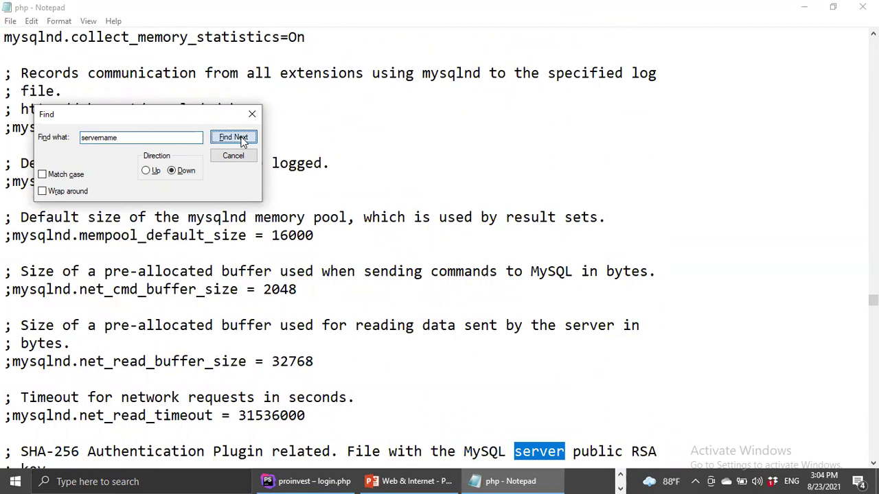
left_click(484, 299)
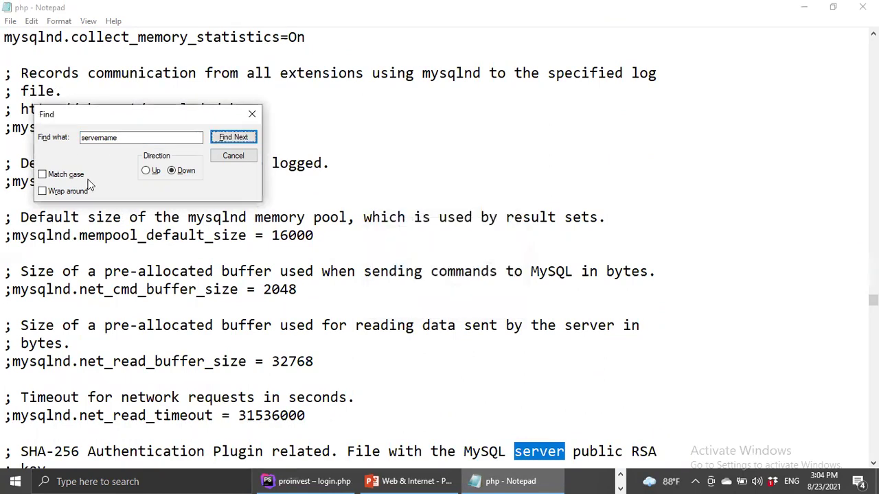
left_click(100, 137)
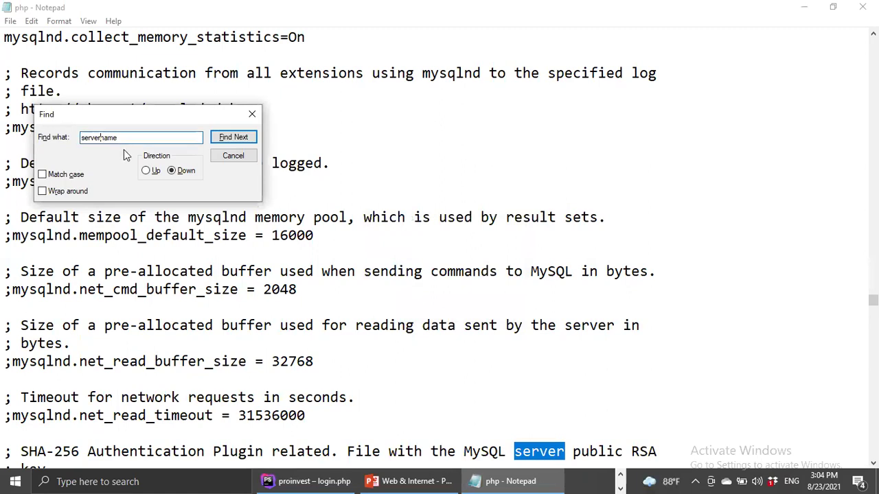
left_click(237, 136)
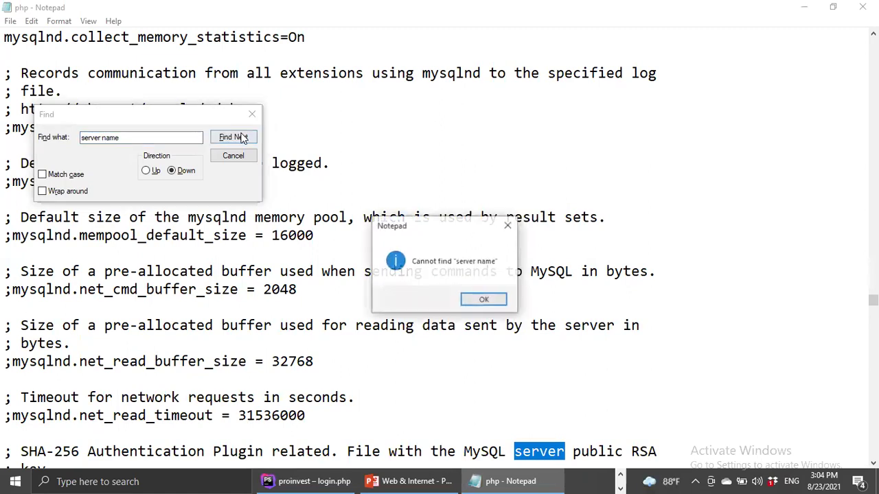
left_click(483, 300)
Shorten the search term back to server and go through all its remaining matches in php.ini.
left_click(128, 138)
key("BackSpace")
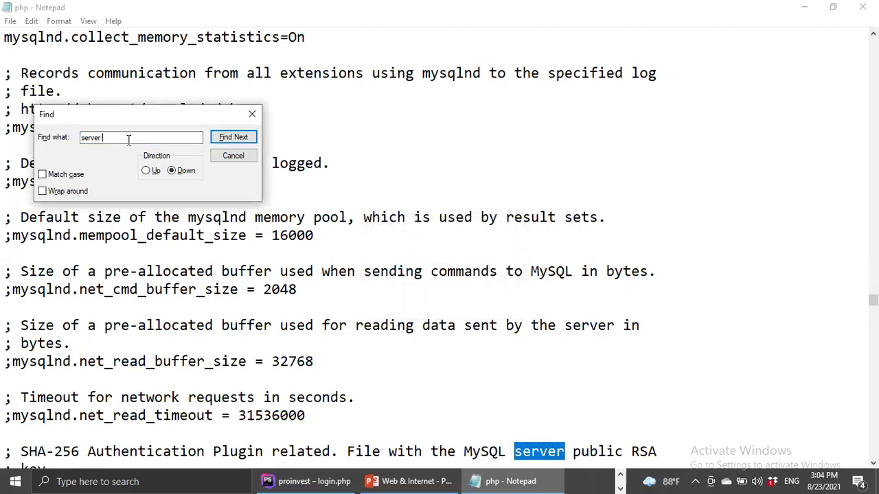
left_click(233, 138)
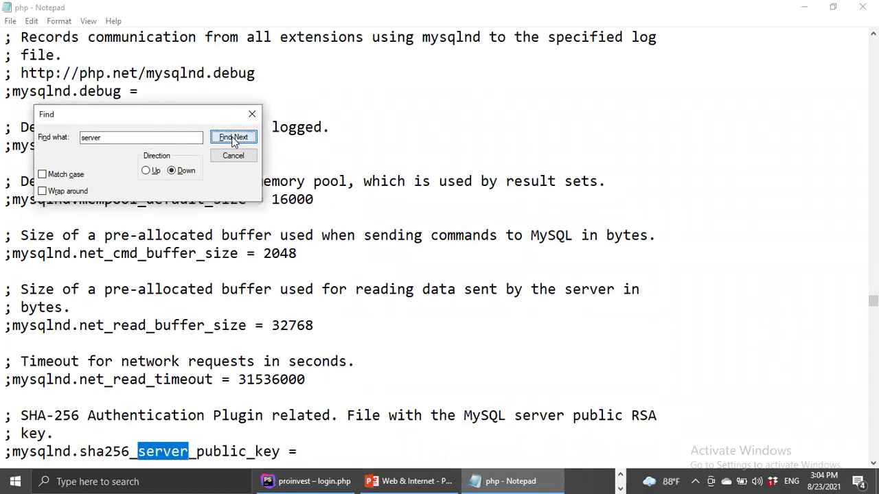
left_click(233, 138)
left_click(233, 139)
left_click(233, 138)
left_click(233, 138)
left_click(234, 138)
left_click(234, 138)
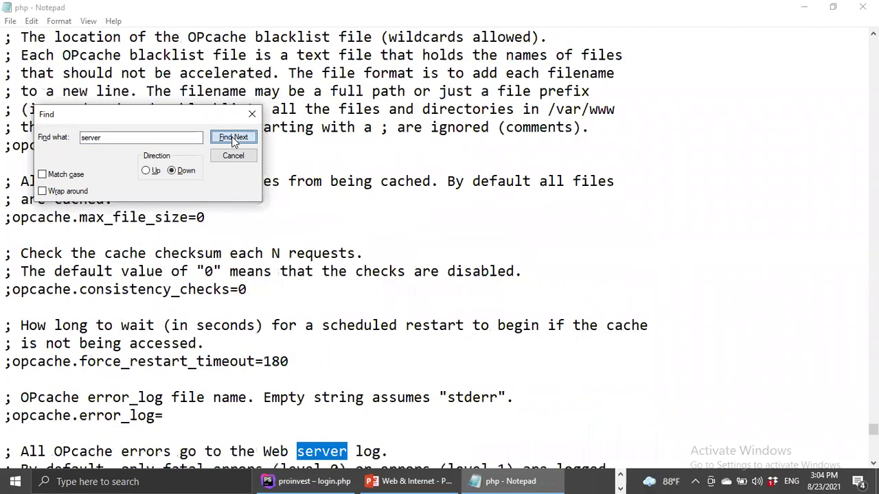
left_click(233, 138)
left_click(234, 138)
left_click(233, 138)
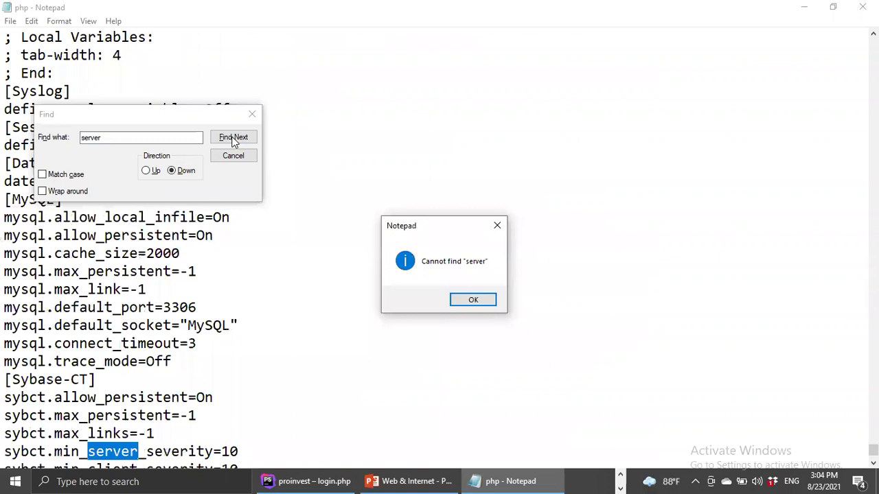
left_click(488, 226)
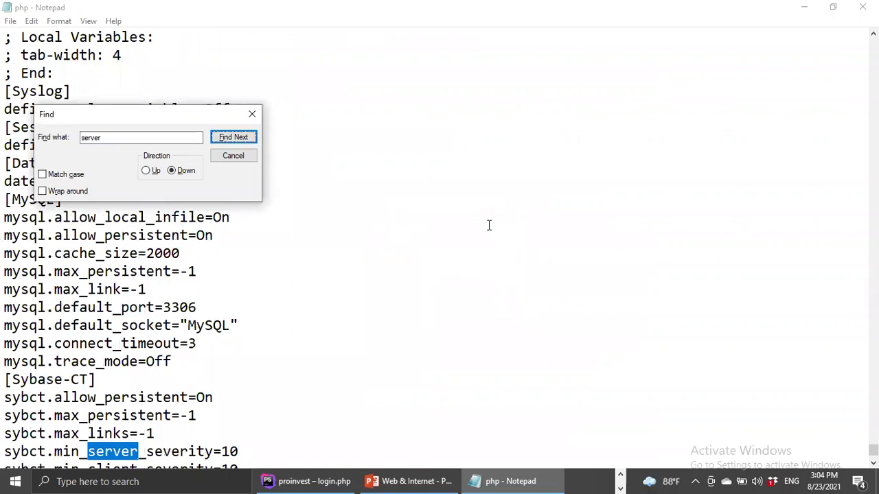
Replace the search term with 80 and search downward from the Sybase-CT section.
left_click(138, 137)
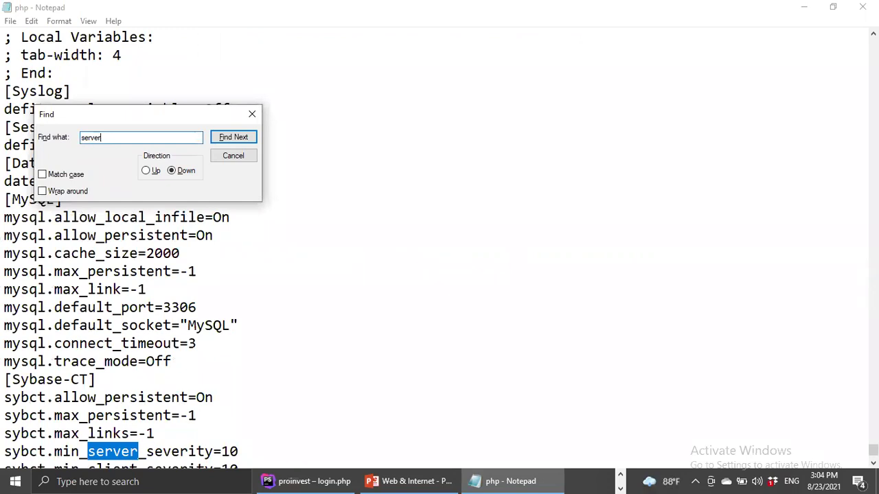
key("BackSpace")
key("BackSpace")
key("BackSpace")
key("BackSpace")
key("BackSpace")
key("BackSpace")
type("80")
left_click(236, 138)
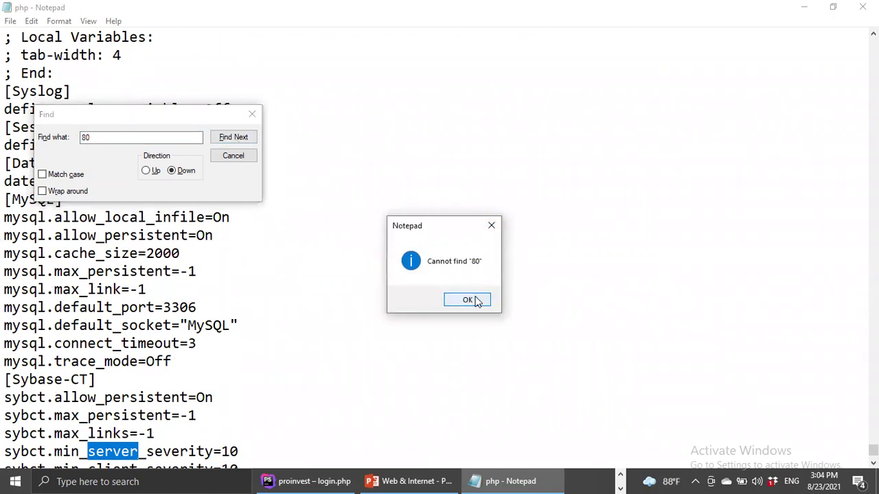
left_click(468, 300)
Reverse the search direction to Up and go through the earlier matches for 80.
left_click(146, 170)
left_click(223, 138)
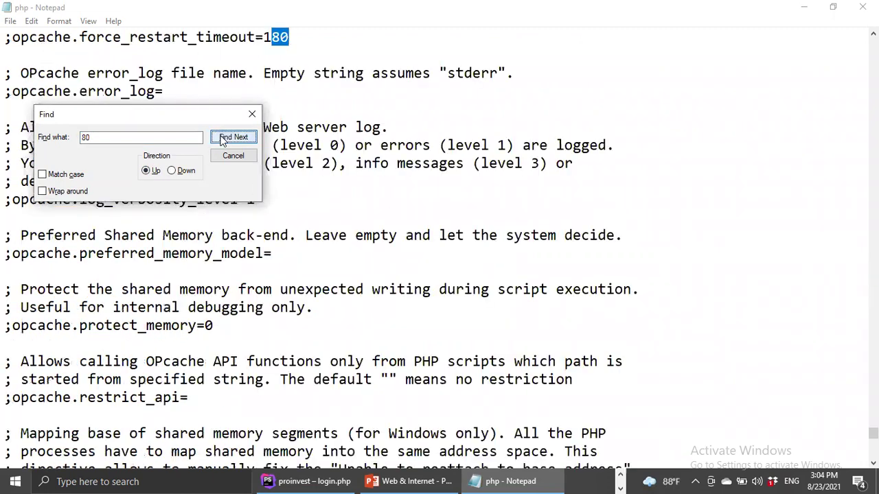
left_click(223, 138)
left_click(223, 139)
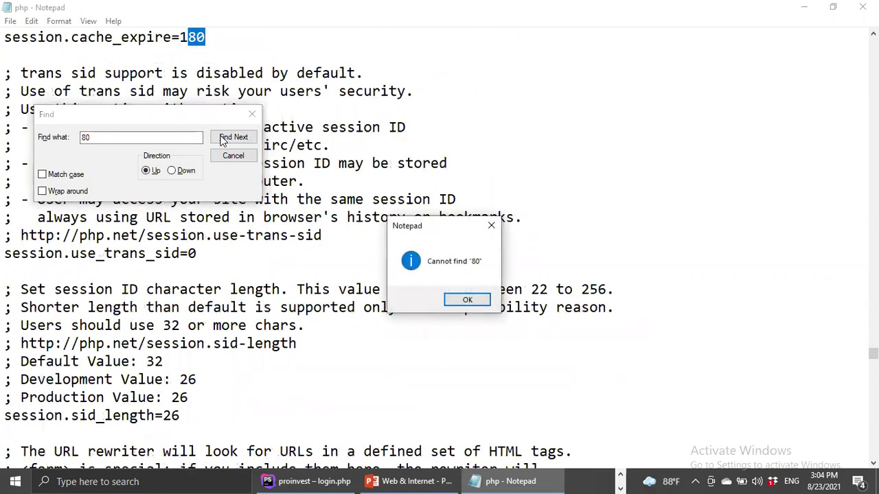
left_click(490, 223)
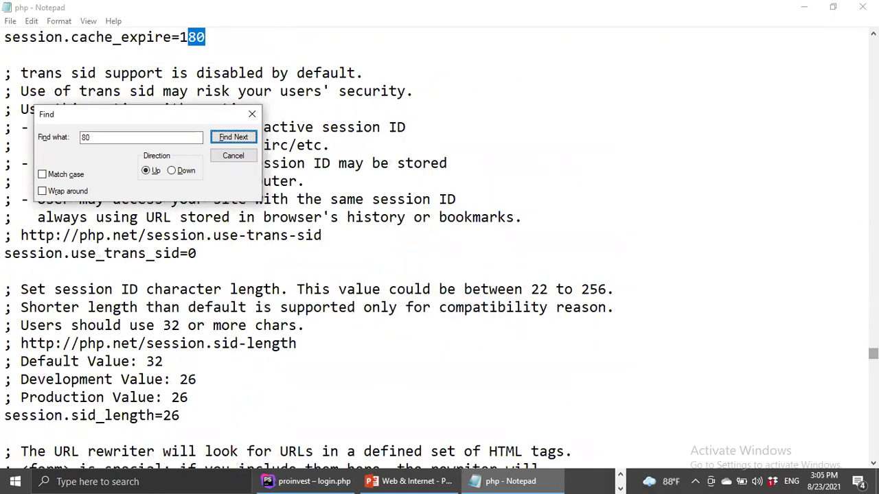
Leave the current php.ini window and reopen the file from Apache's configuration files in the XAMPP Control Panel.
left_click(159, 203)
scroll(160, 203, "up", 15)
scroll(439, 247, "up", 20)
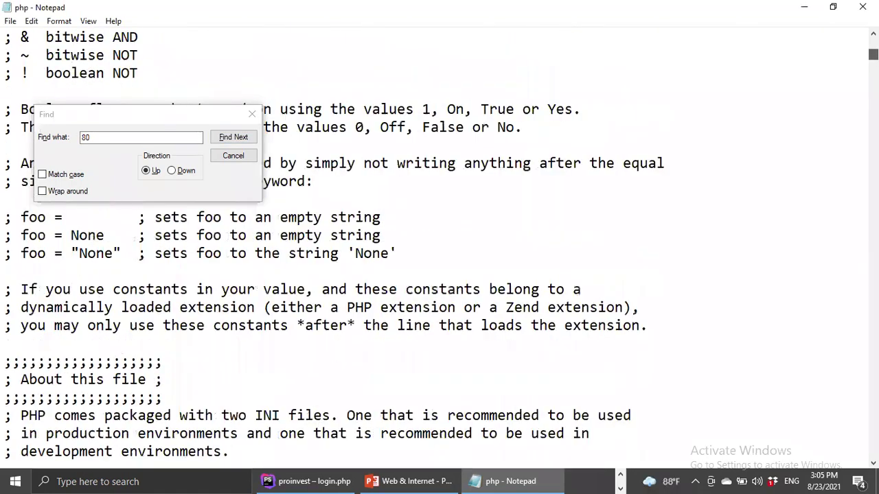
scroll(439, 247, "up", 3)
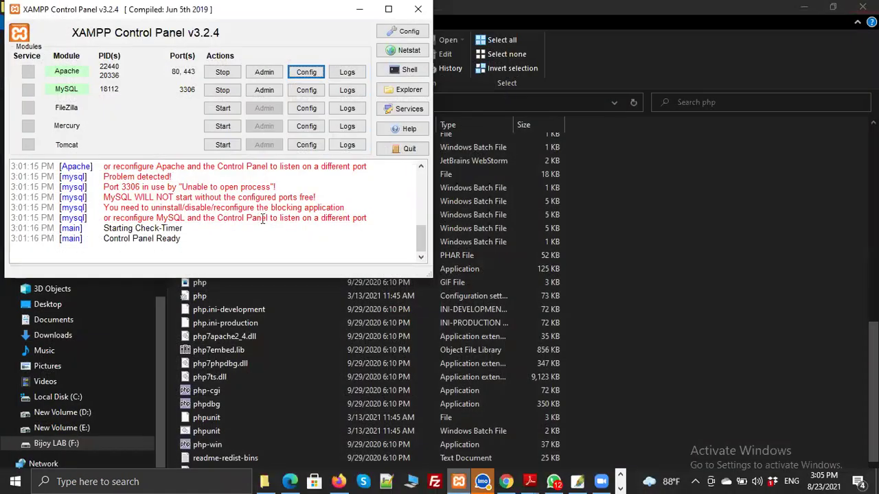
left_click(300, 72)
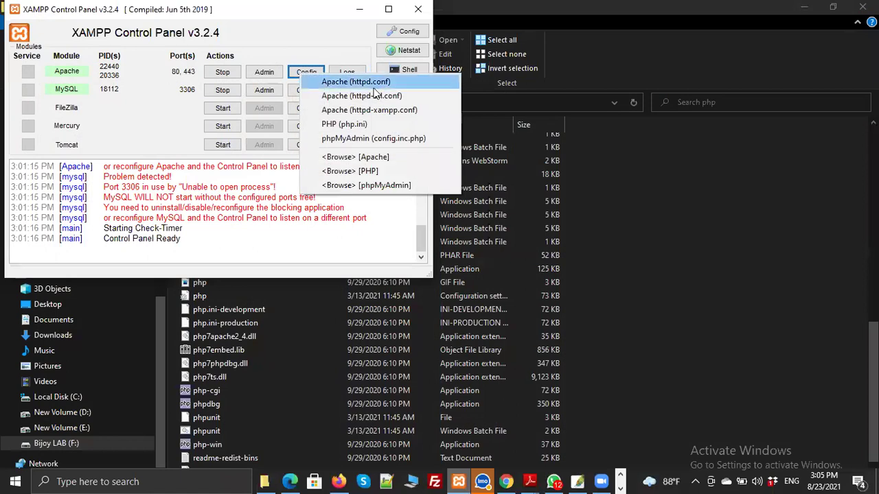
left_click(383, 128)
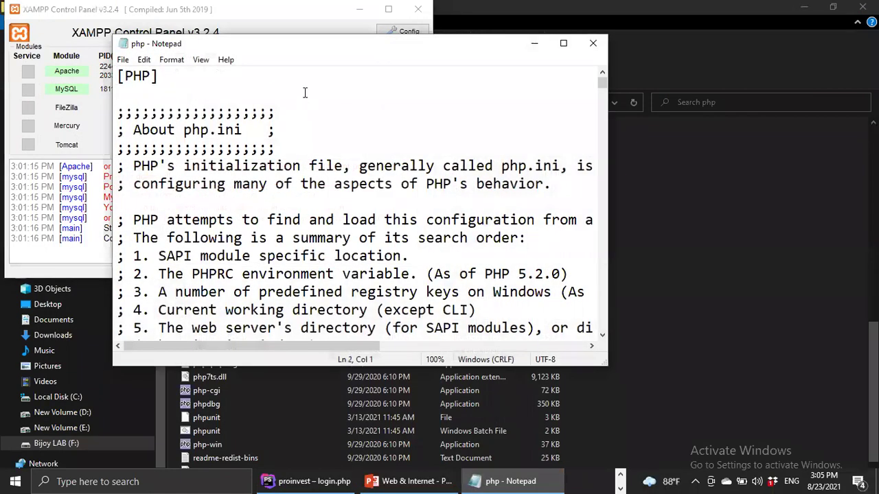
Search the reopened php.ini downward for 80 from the beginning of the file to its last match.
key("ctrl+f")
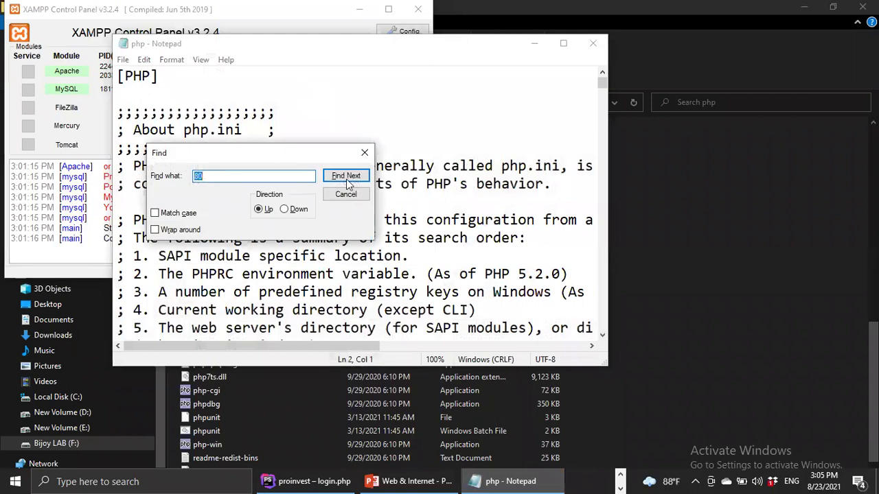
left_click(285, 210)
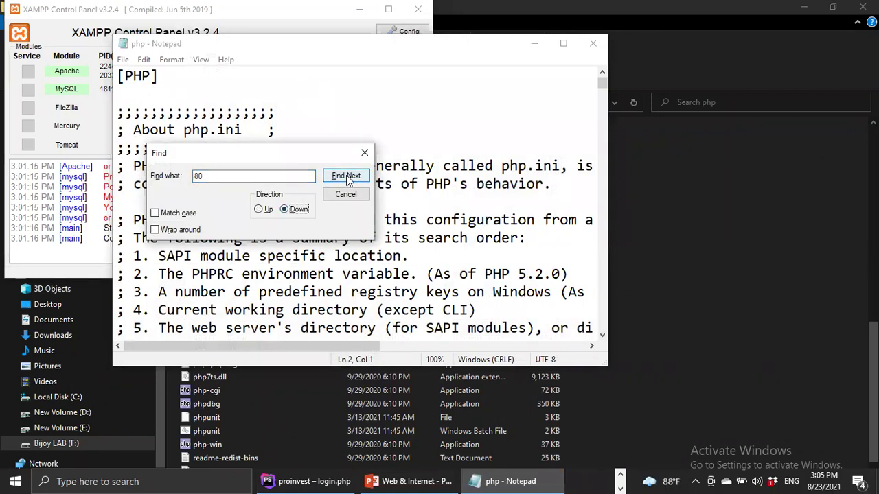
left_click(346, 175)
left_click(346, 176)
left_click(346, 175)
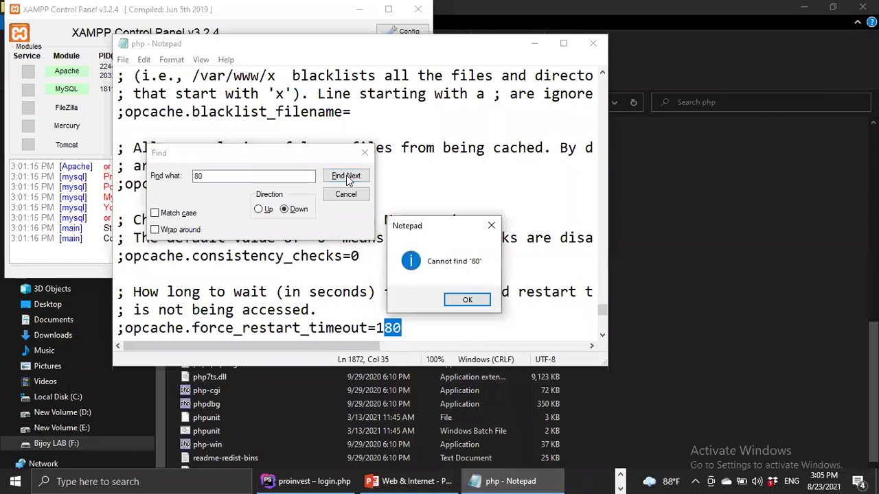
left_click(465, 299)
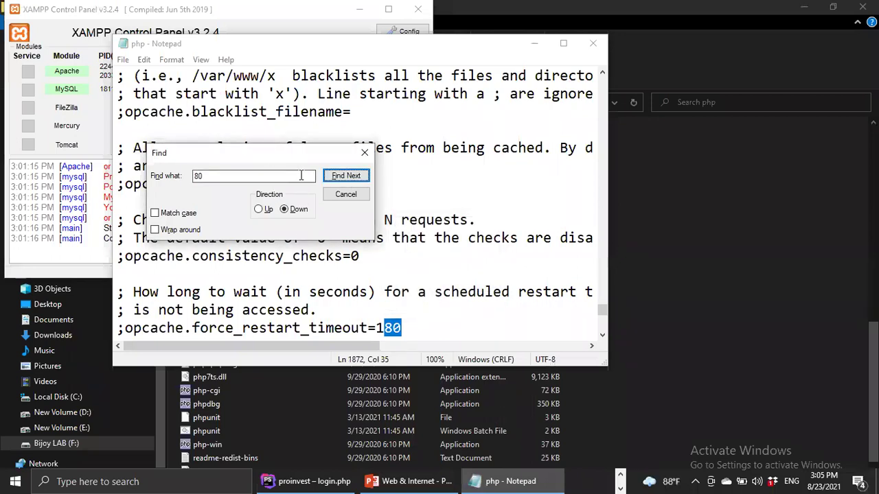
Replace the search term with maximum and search downward from the opcache.force_restart_timeout line.
left_click(213, 176)
key("BackSpace")
type("aximum")
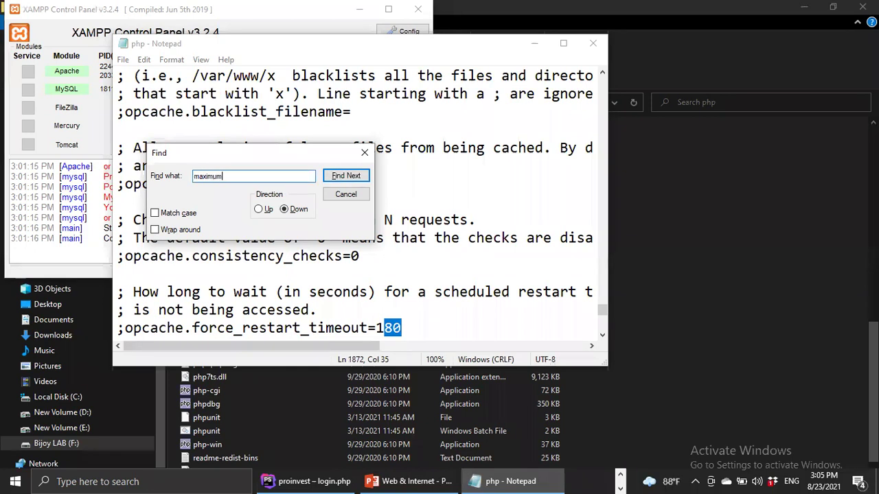
left_click(353, 177)
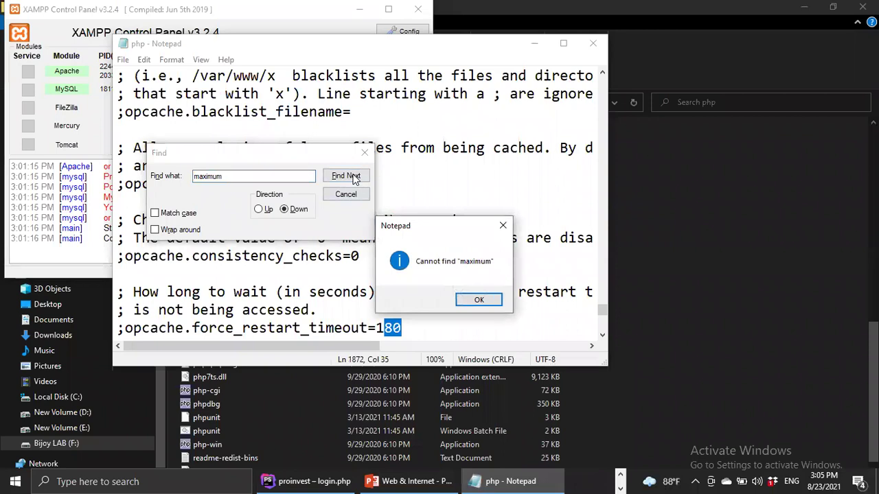
left_click(480, 302)
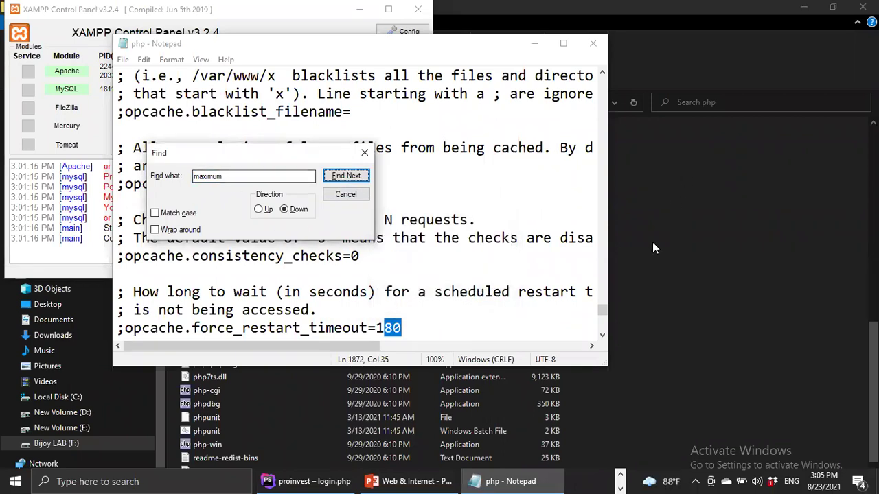
Return to the start of php.ini and go through the matches for maximum as far as the Resource Limits section.
left_click_drag(606, 309, 603, 81)
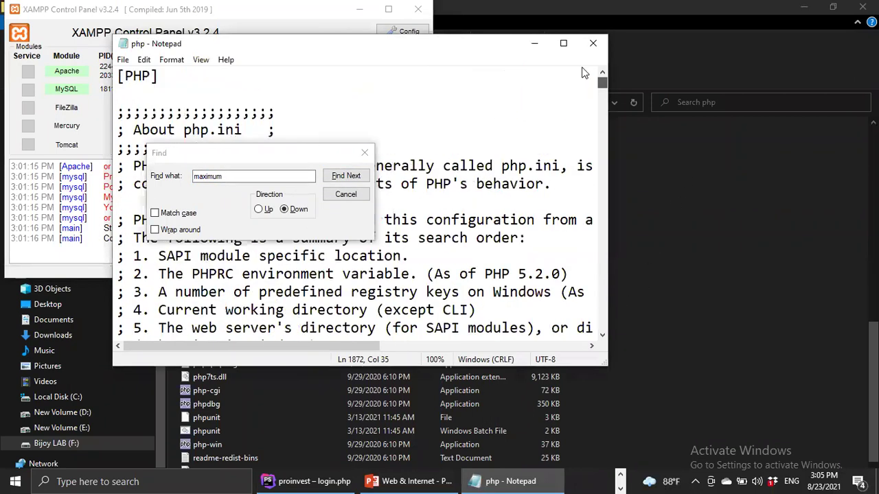
left_click(337, 96)
left_click(345, 176)
left_click(345, 176)
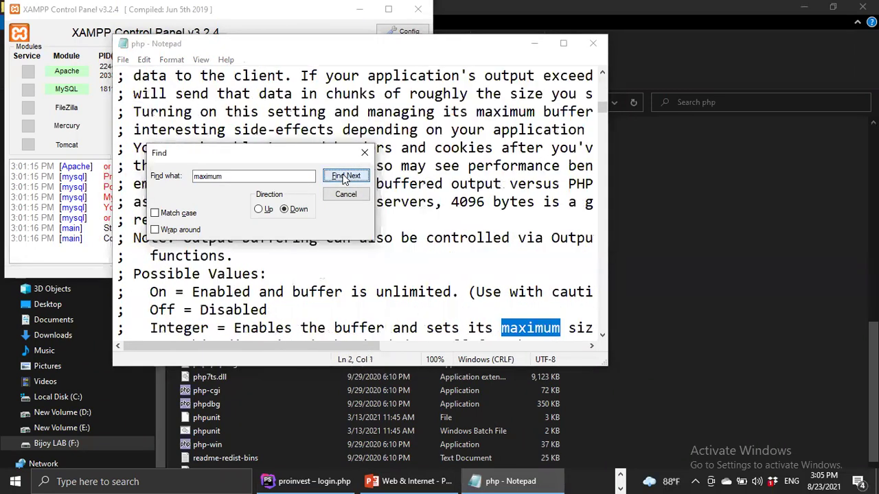
left_click(345, 176)
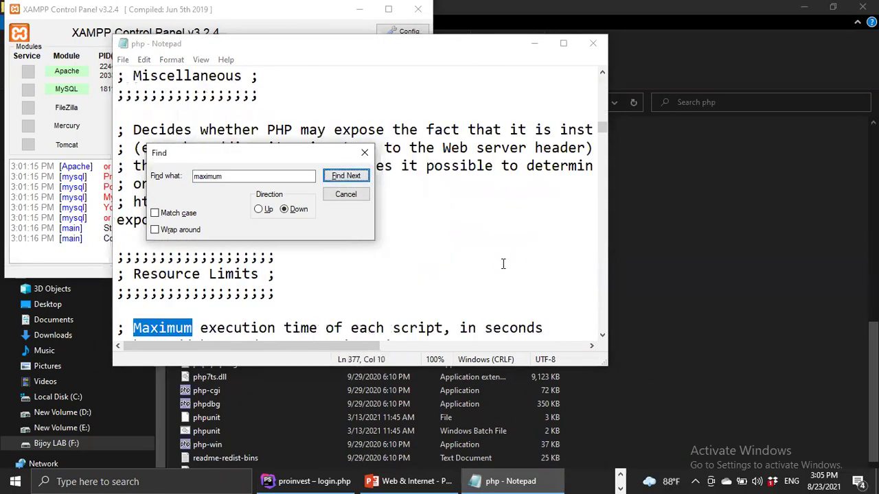
scroll(503, 264, "down", 2)
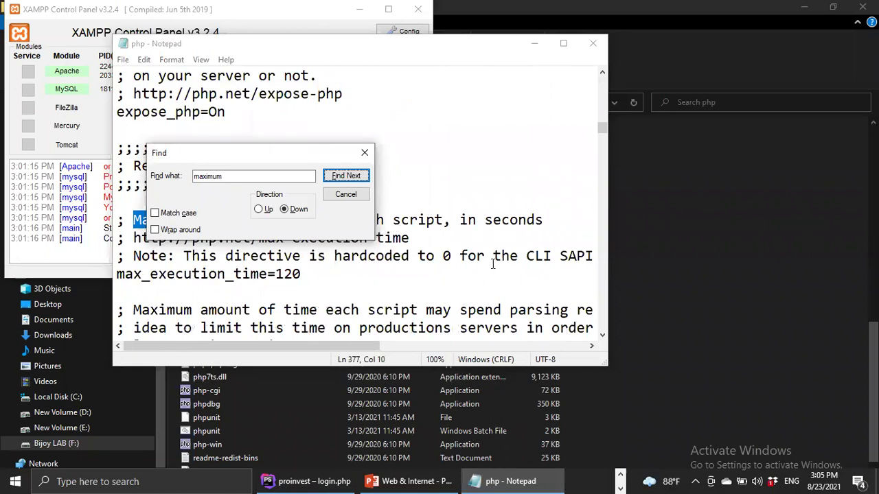
Highlight the max_execution_time setting and its value, with the Find dialog moved off the text and the Notepad window maximized.
triple_click(197, 273)
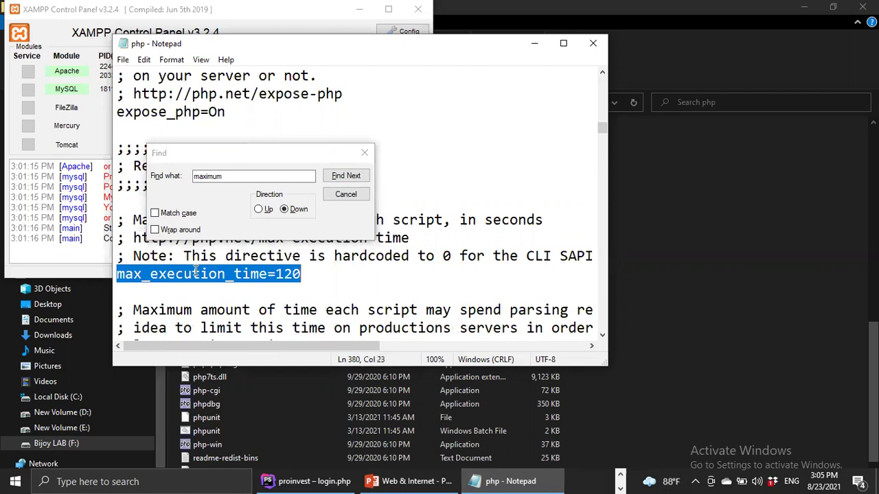
left_click_drag(299, 157, 773, 132)
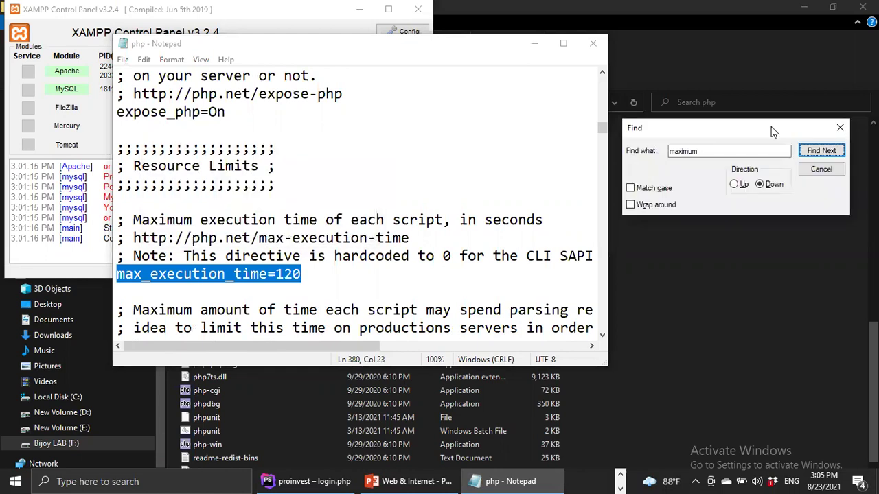
mouse_move(494, 479)
left_click(563, 43)
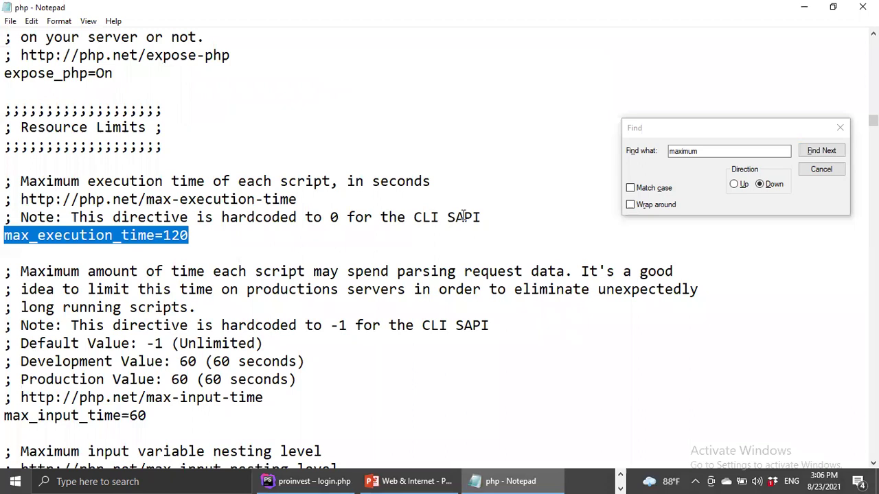
left_click(483, 217)
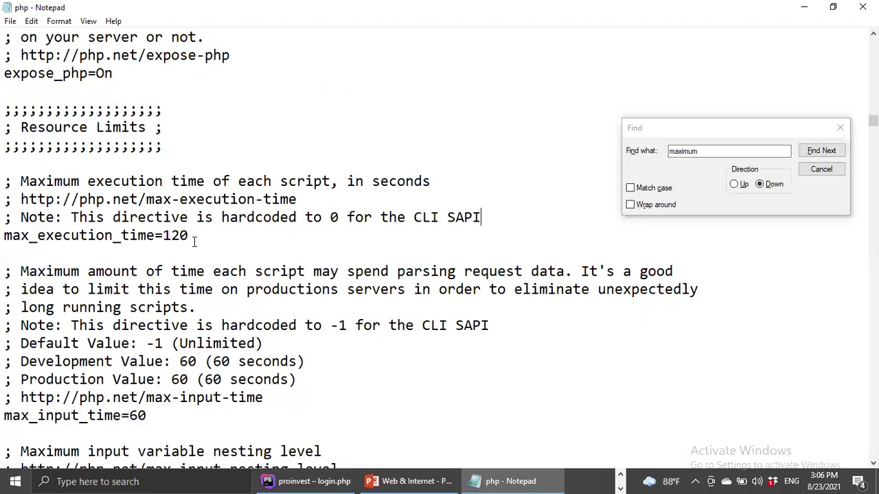
left_click_drag(189, 235, 163, 236)
Point out the max_input_time and memory_limit settings in the Resource Limits section by selecting them.
scroll(221, 292, "down", 1)
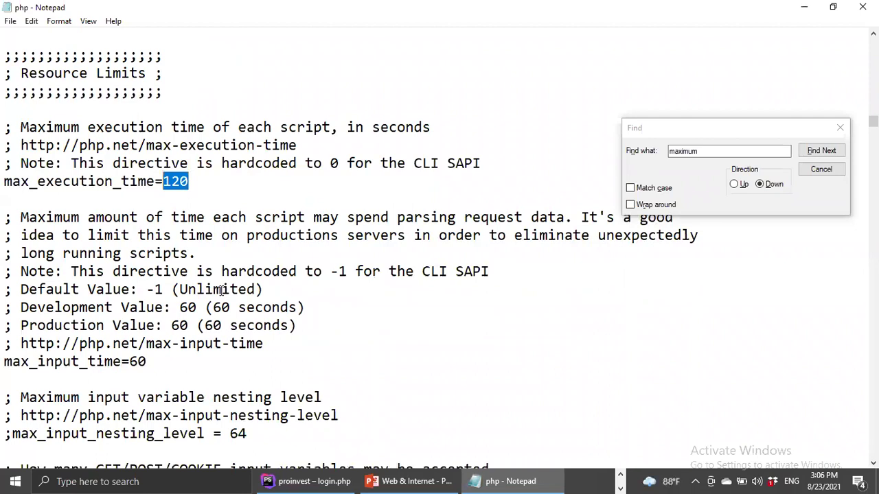
double_click(62, 361)
left_click(149, 362)
left_click_drag(149, 361, 137, 361)
scroll(172, 362, "down", 2)
scroll(175, 364, "down", 1)
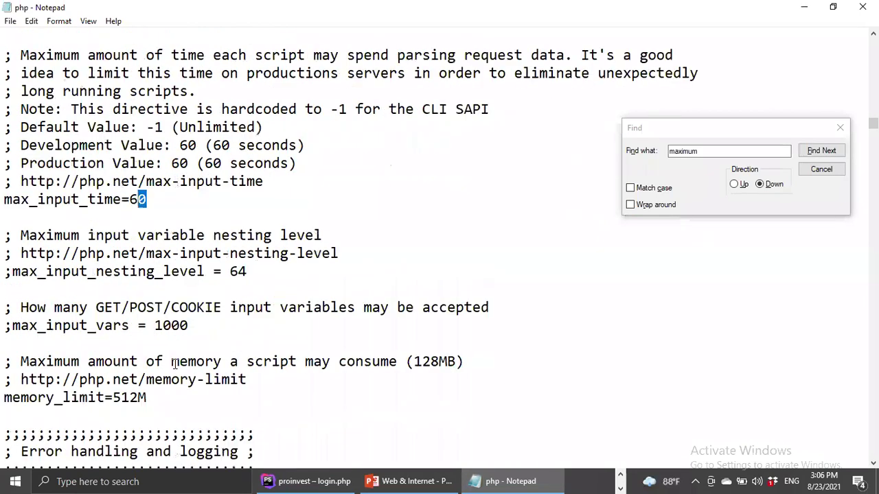
double_click(54, 400)
left_click(162, 400)
Read through php.ini from memory_limit past the error handling and data handling settings as far as post_max_size.
scroll(67, 404, "down", 2)
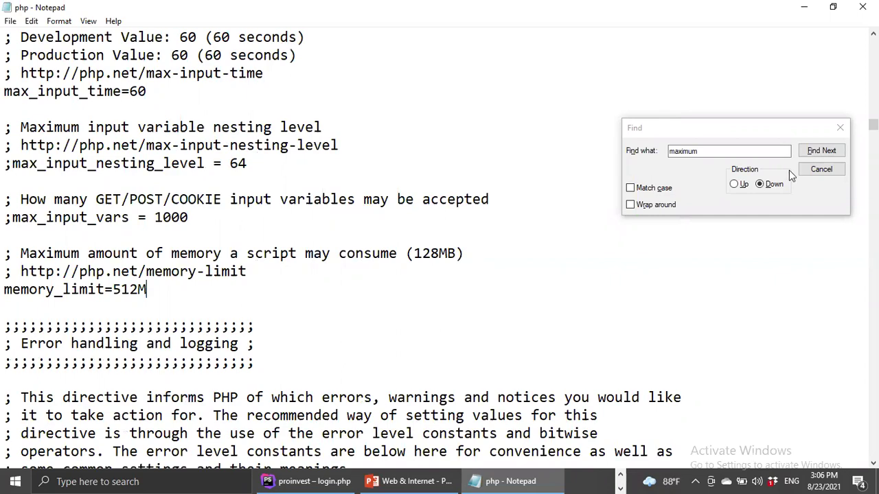
scroll(212, 323, "down", 10)
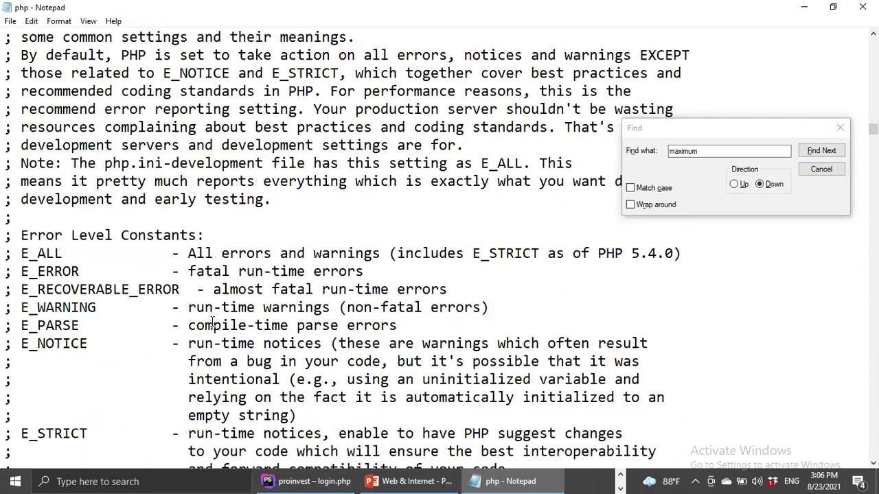
scroll(212, 323, "down", 12)
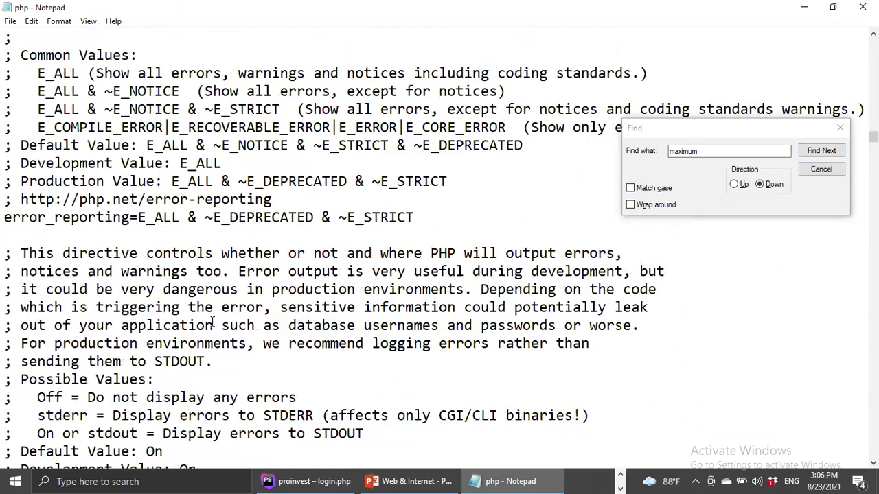
scroll(213, 322, "down", 7)
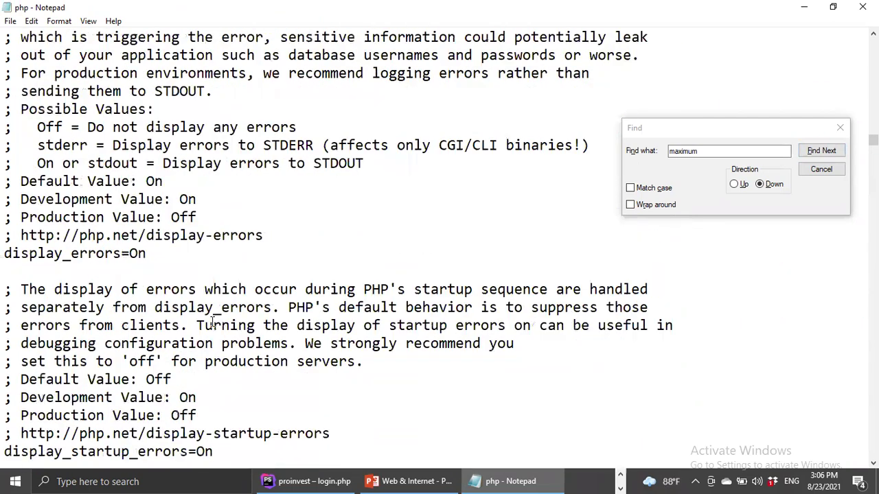
scroll(213, 323, "down", 8)
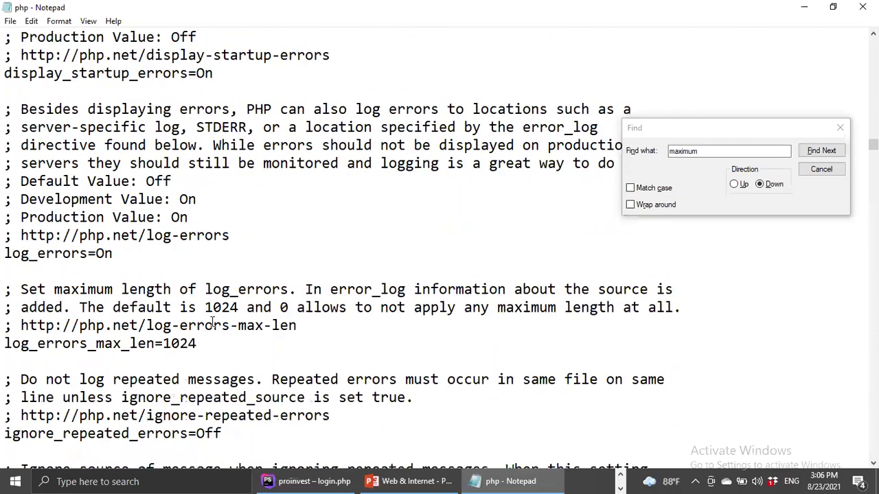
scroll(213, 323, "down", 6)
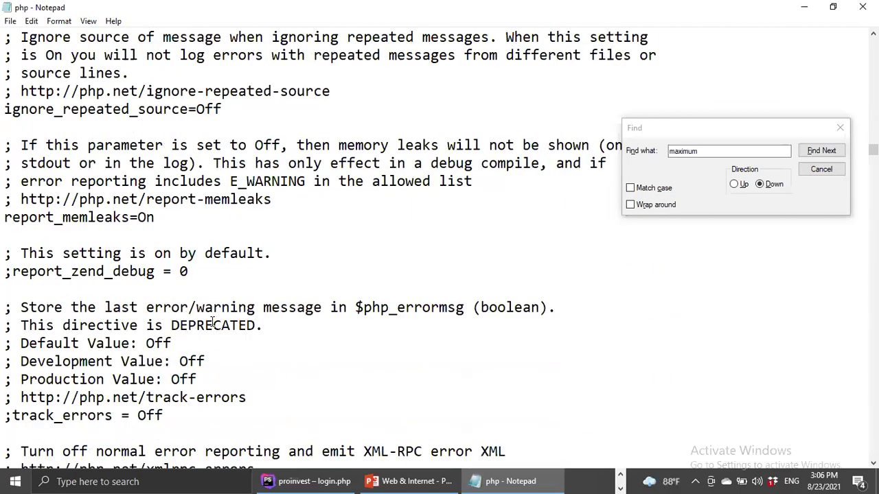
scroll(212, 322, "down", 15)
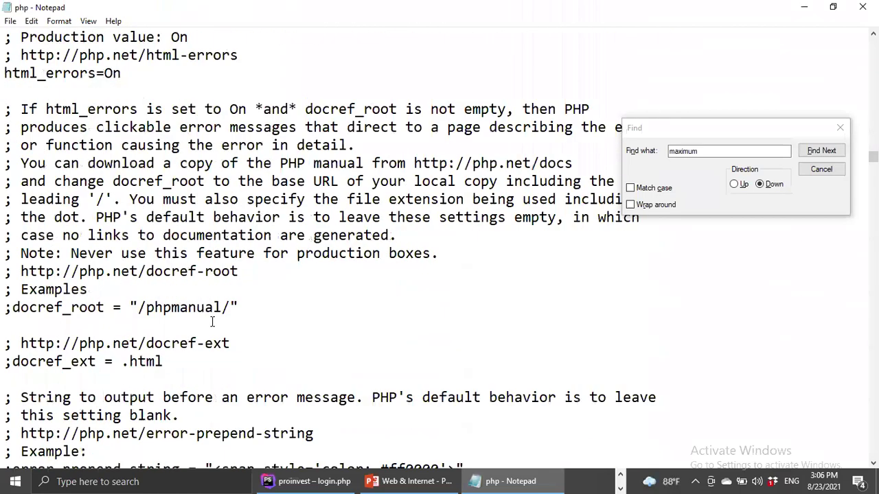
scroll(213, 322, "down", 11)
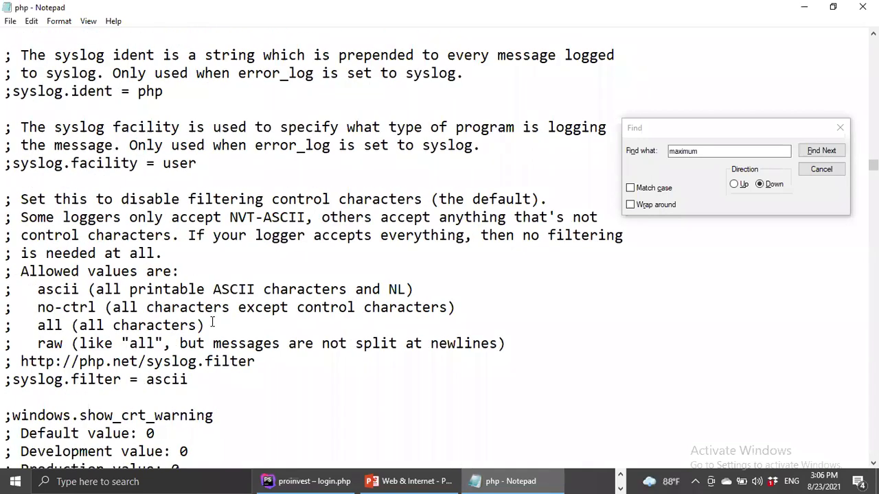
scroll(212, 322, "down", 3)
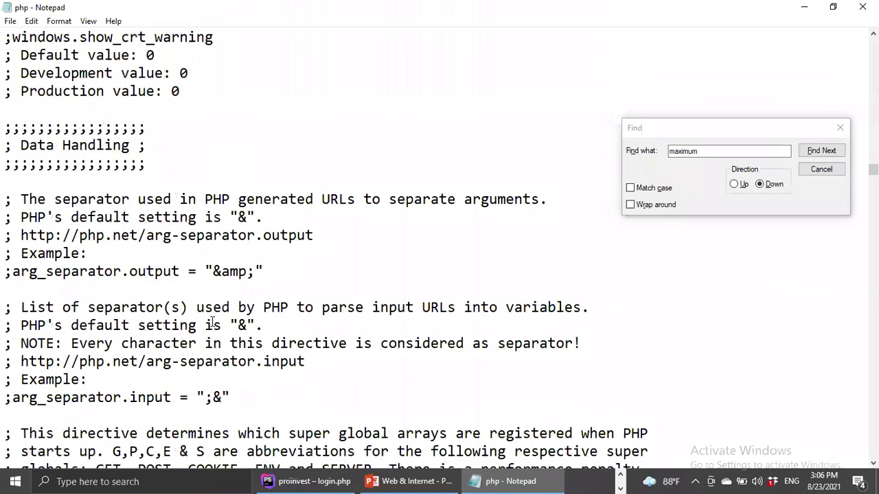
scroll(212, 322, "down", 4)
scroll(212, 322, "down", 12)
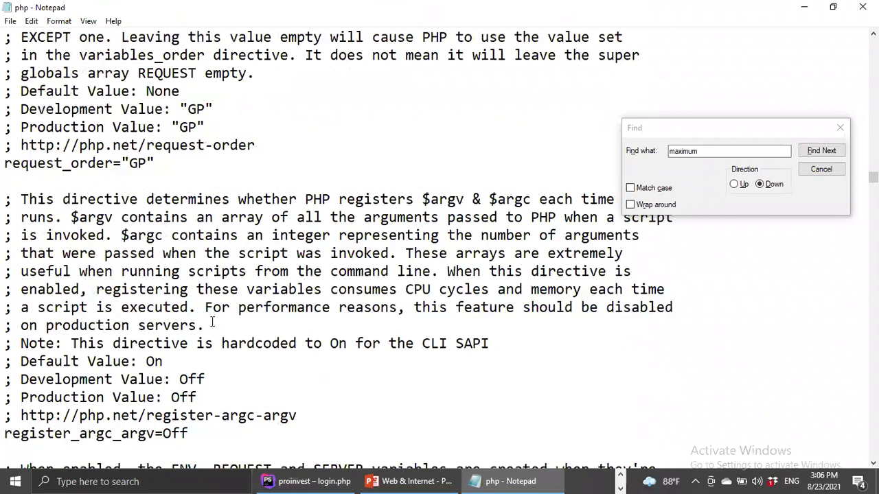
scroll(212, 322, "down", 6)
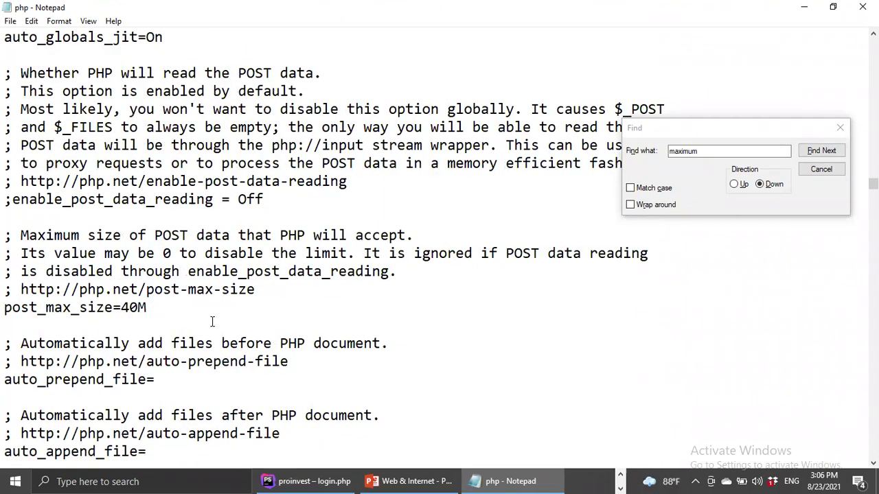
scroll(212, 322, "down", 1)
scroll(212, 322, "down", 11)
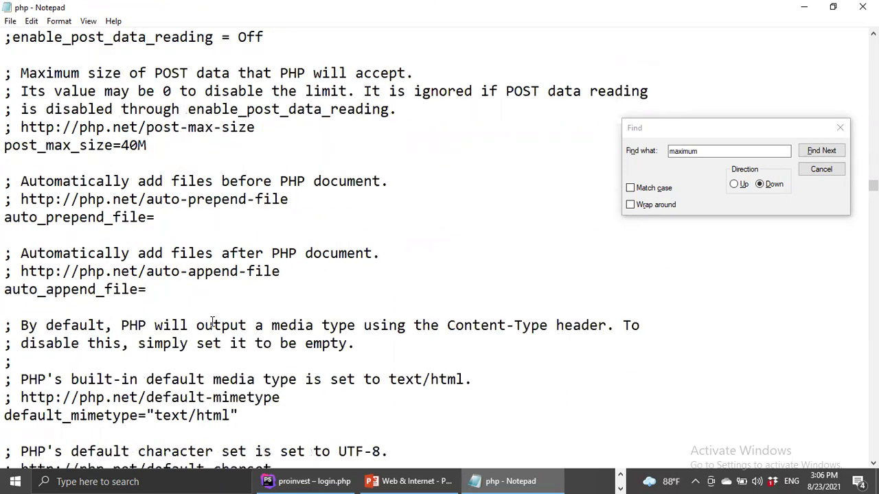
Locate the upload_max_filesize setting beyond the Paths and Directories section and highlight its line.
scroll(212, 322, "down", 3)
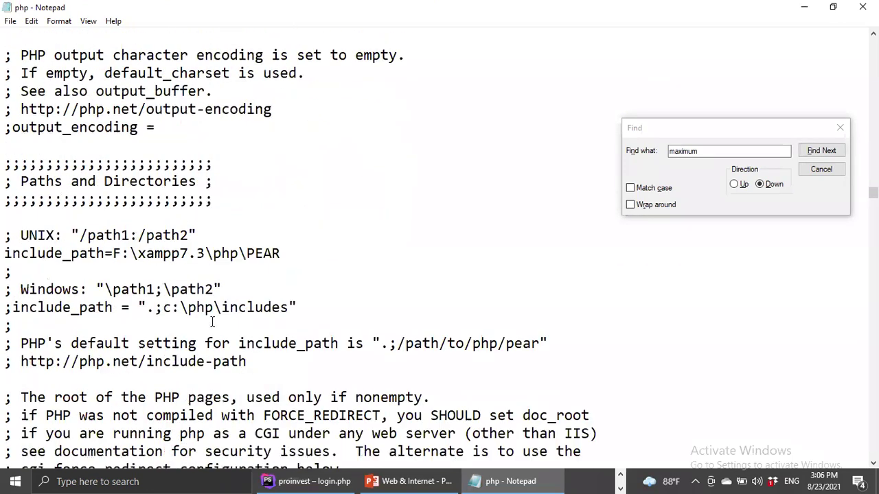
scroll(212, 322, "down", 13)
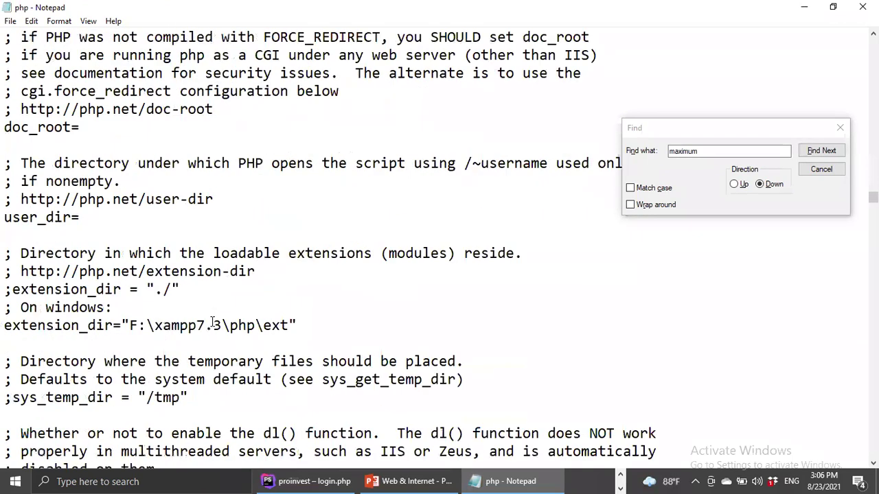
scroll(212, 322, "down", 20)
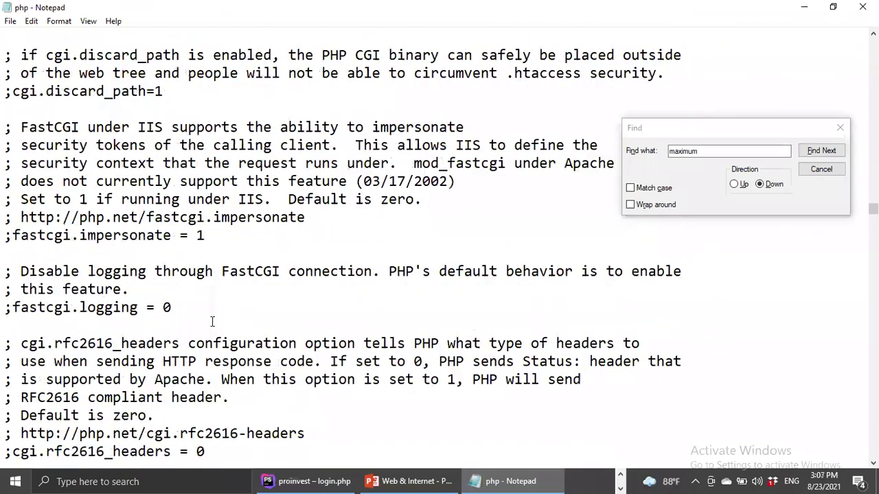
scroll(212, 322, "down", 4)
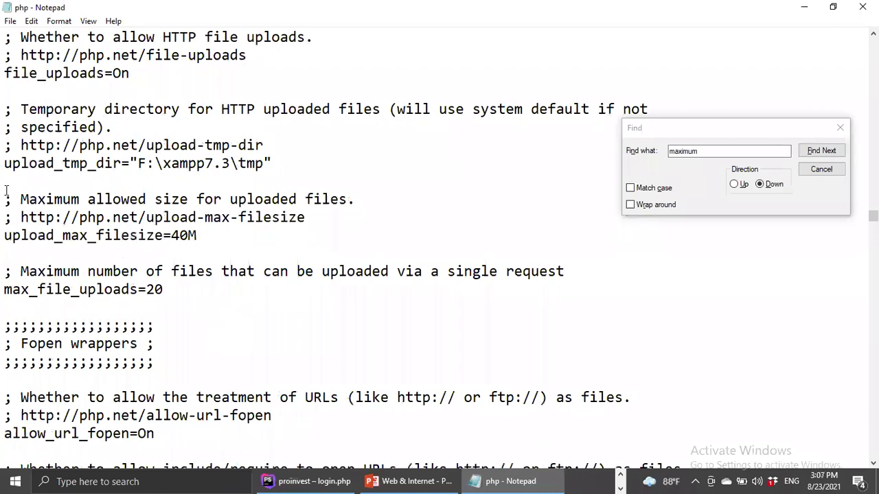
double_click(104, 239)
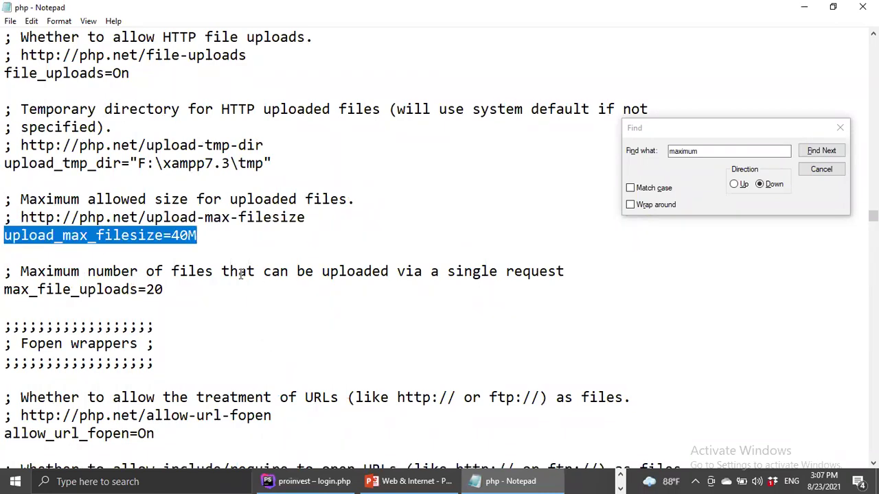
left_click(251, 237)
Delete the number in the upload_max_filesize setting and enter 40 before the M unit.
left_click(187, 235)
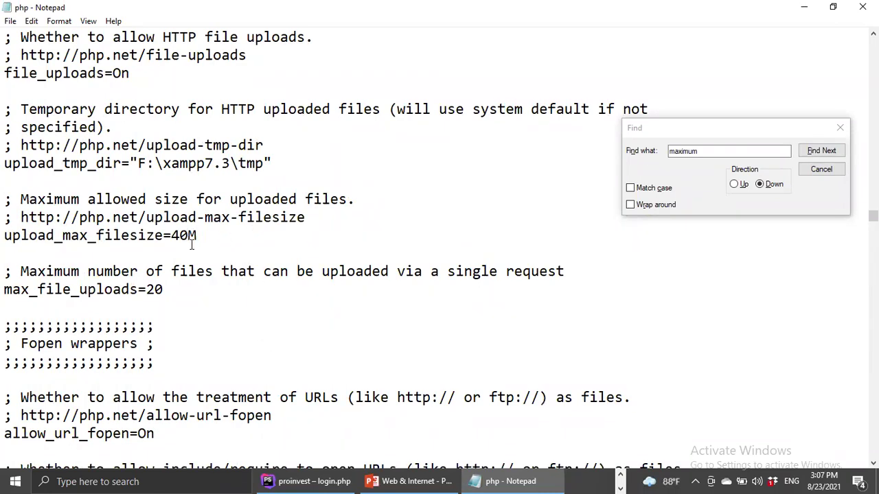
key("BackSpace")
key("BackSpace")
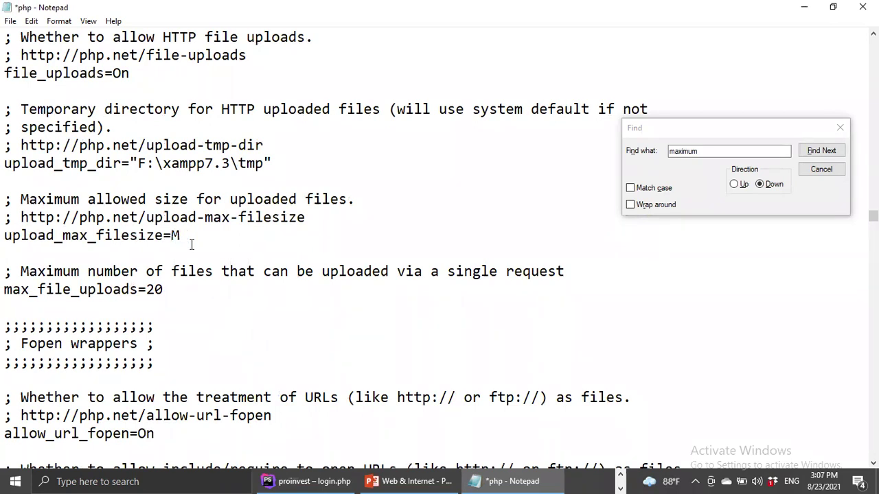
type("40")
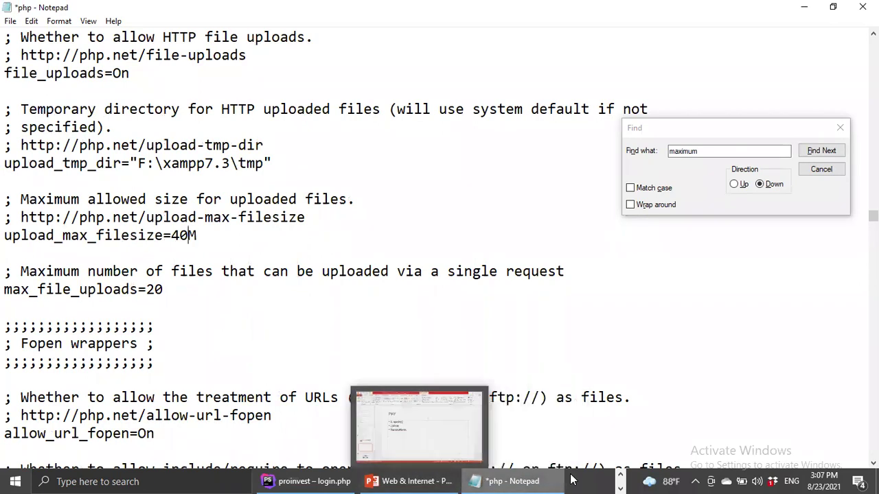
Switch to Chrome and try to open phpMyAdmin by submitting localhsot/phpmyadmin as the address.
left_click(618, 475)
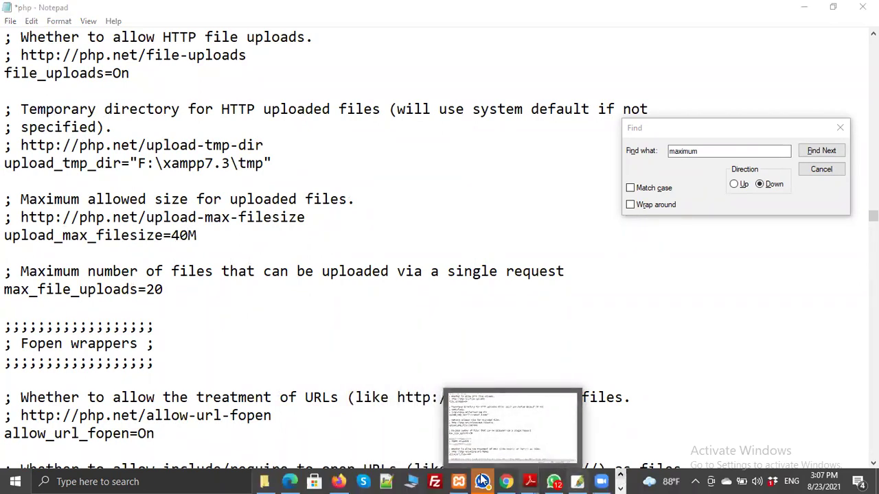
left_click(507, 481)
left_click(170, 35)
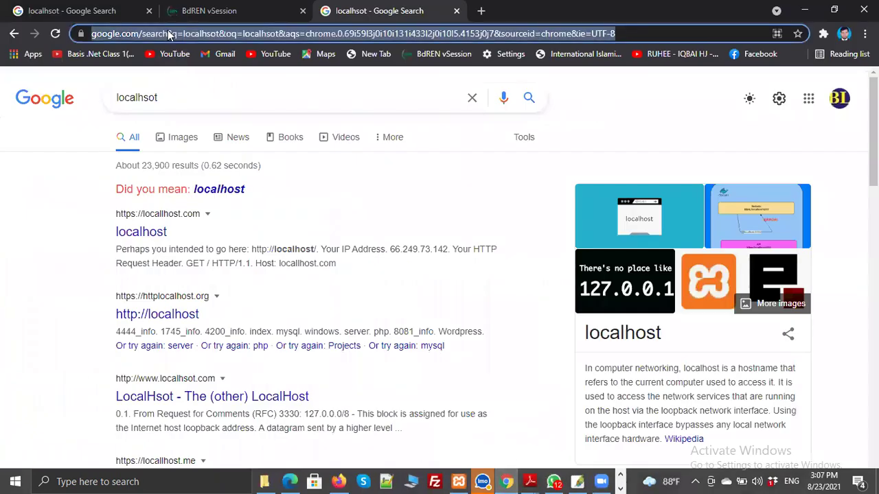
type("lo")
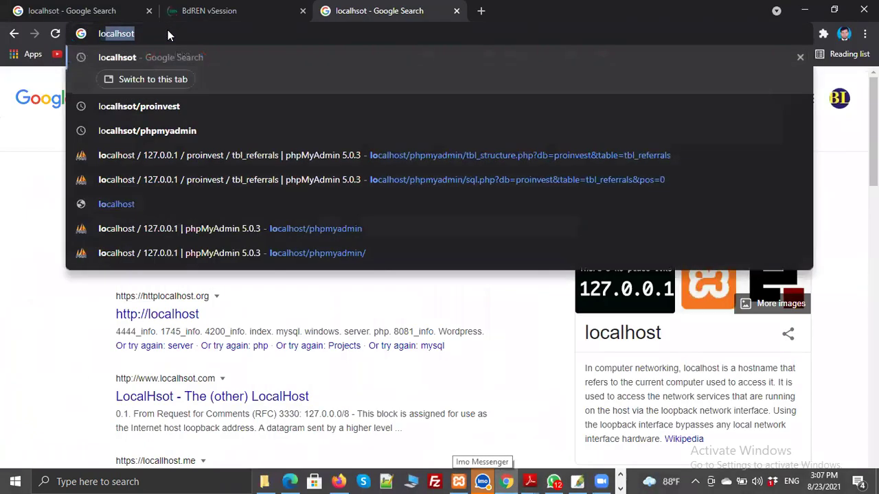
type("calhost/p")
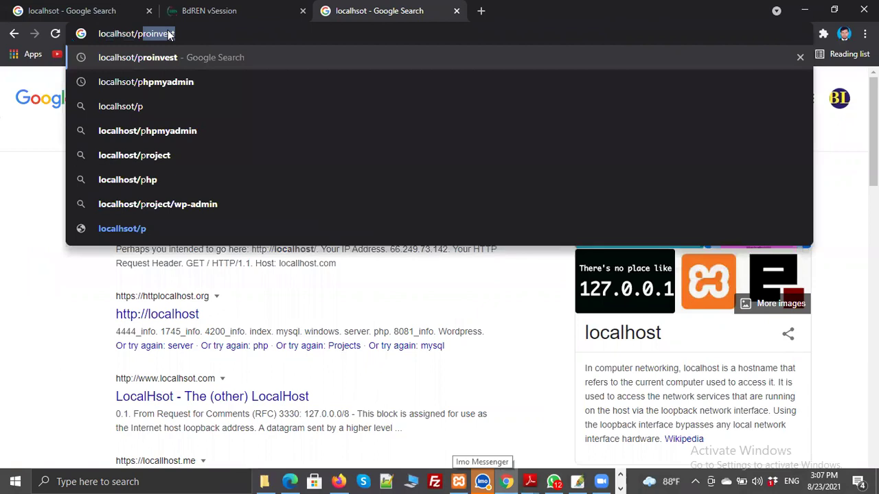
type("hp")
key("Return")
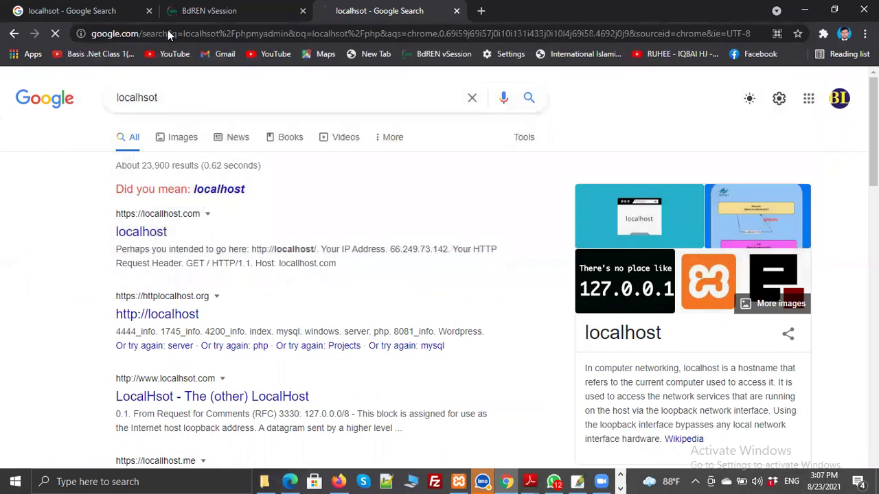
Clear the address and try again to reach phpMyAdmin, submitting the suggested localhsot/phpmyadmin entry.
left_click(167, 33)
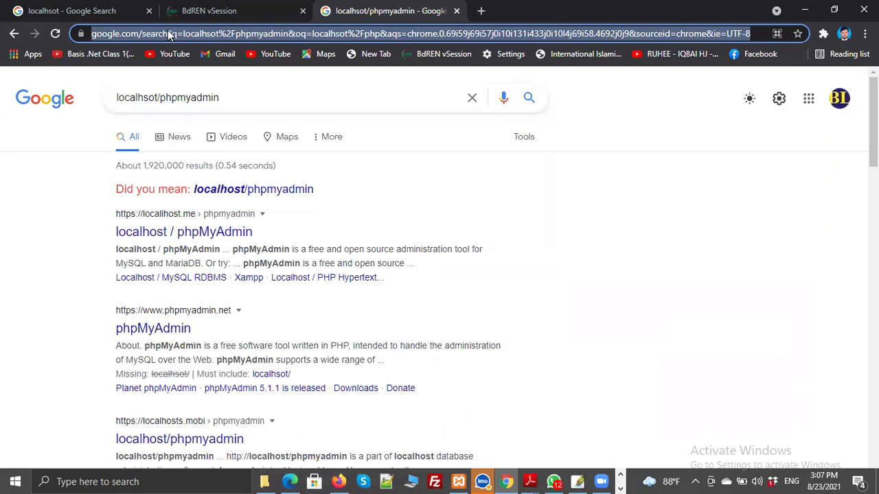
key("BackSpace")
type("ph")
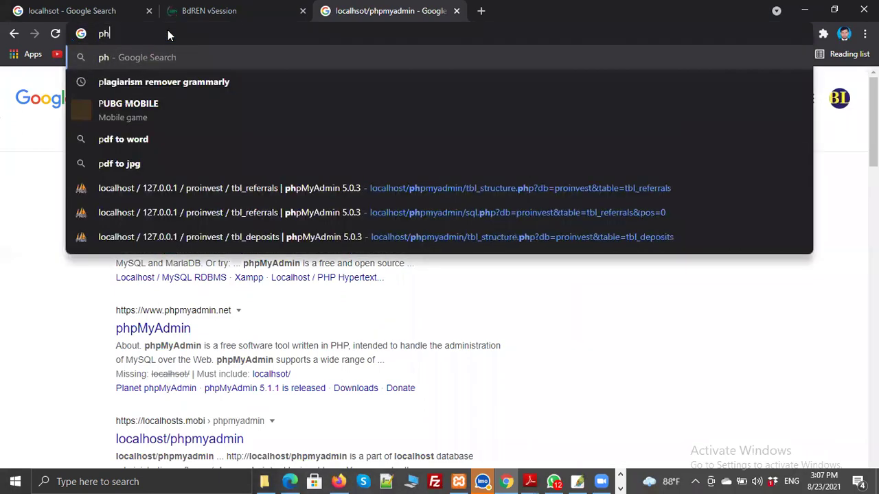
type("pmyadmi")
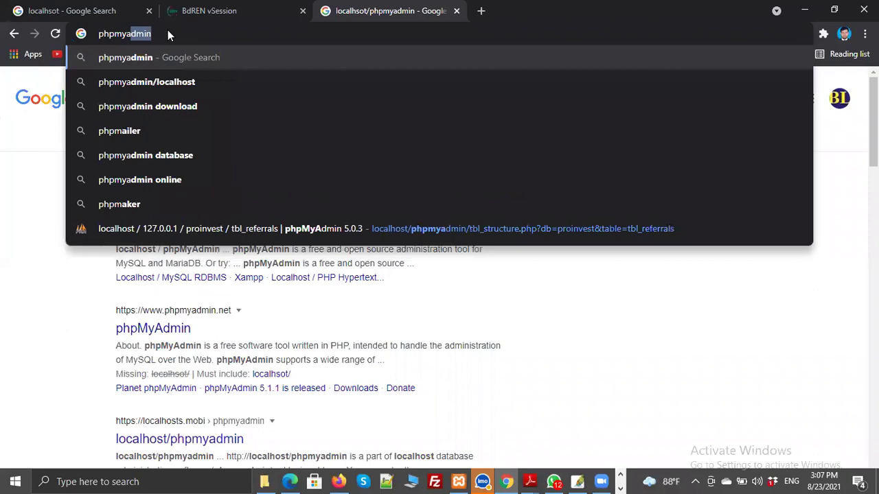
key("BackSpace")
key("BackSpace")
key("BackSpace")
key("BackSpace")
key("BackSpace")
key("BackSpace")
key("BackSpace")
key("BackSpace")
key("BackSpace")
key("BackSpace")
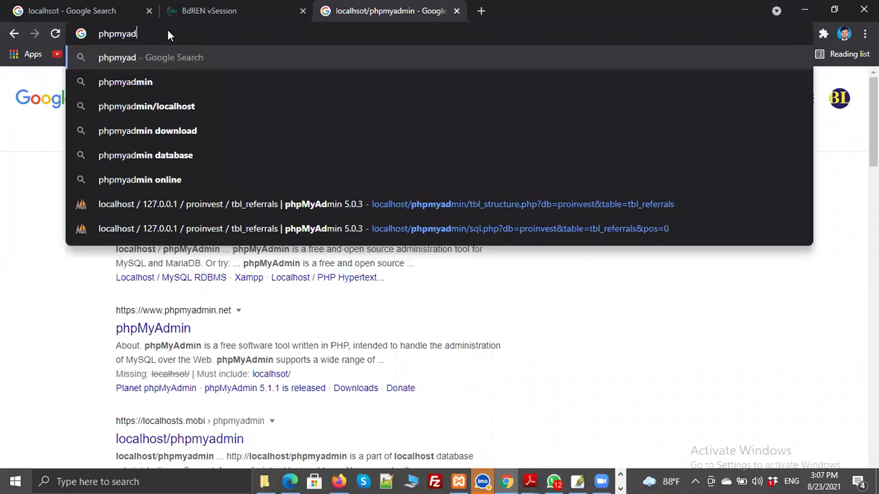
type("lo")
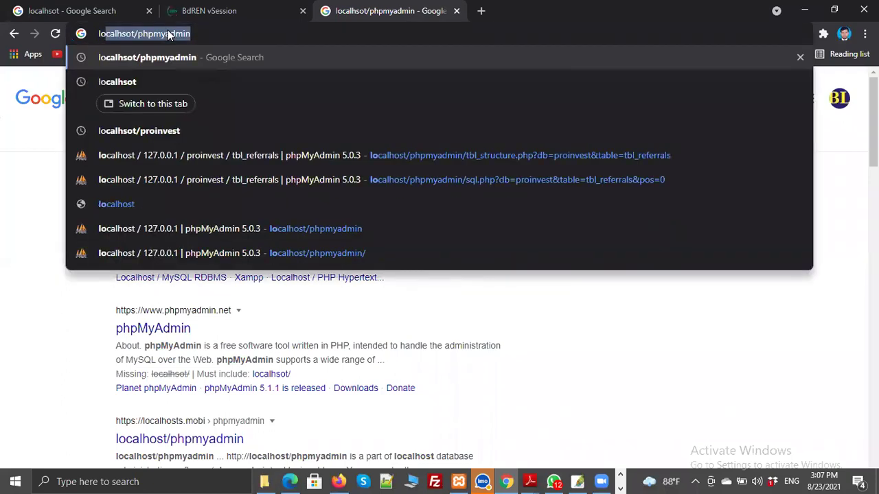
key("Right")
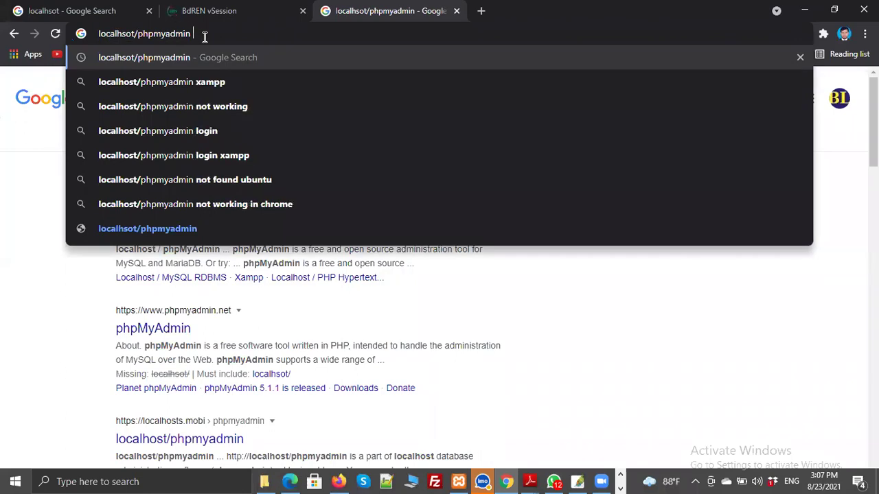
key("Return")
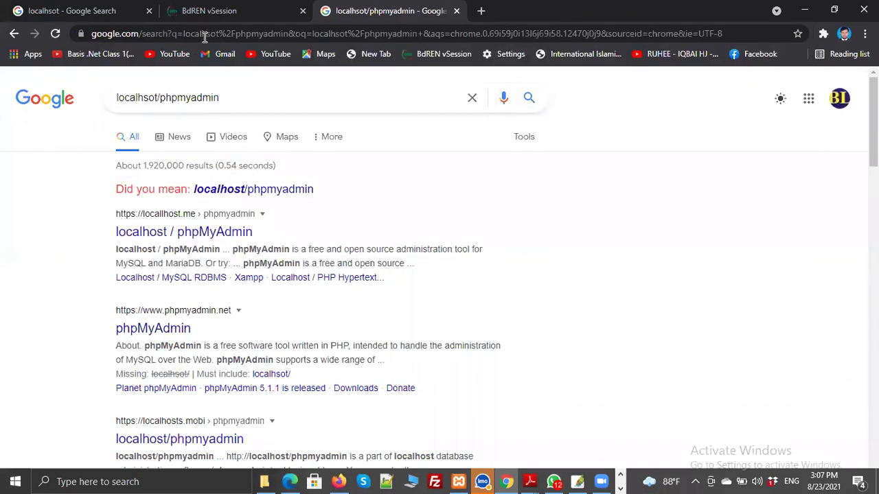
Switch to Firefox and bring up the open phpMyAdmin page for the autorenewal table of the proinvest database.
left_click(338, 481)
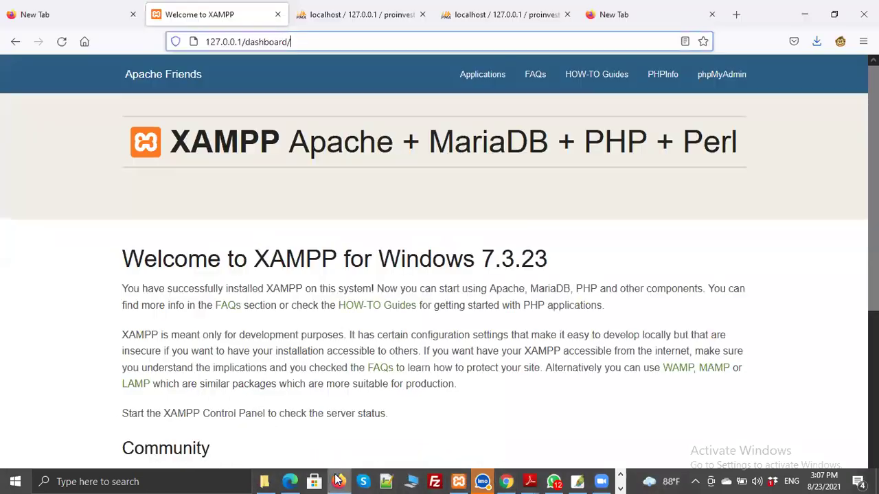
left_click(312, 25)
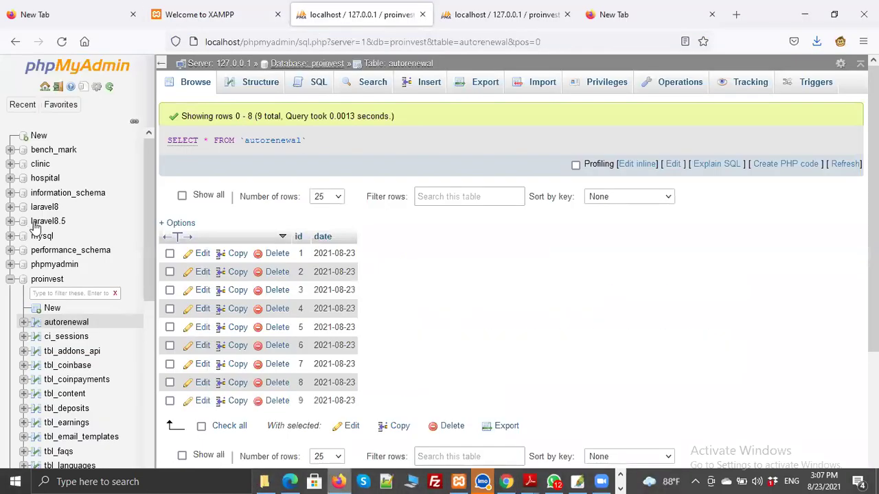
left_click(8, 283)
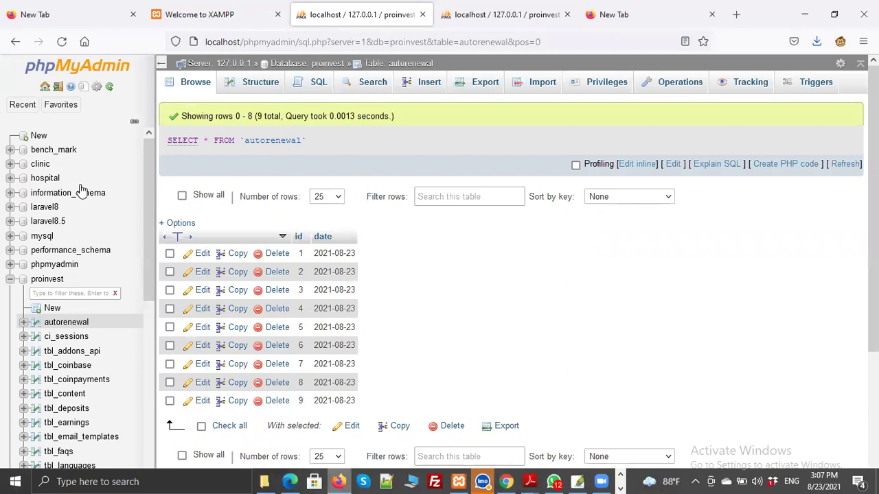
Create a new database named 5cm in phpMyAdmin and open it.
left_click(40, 139)
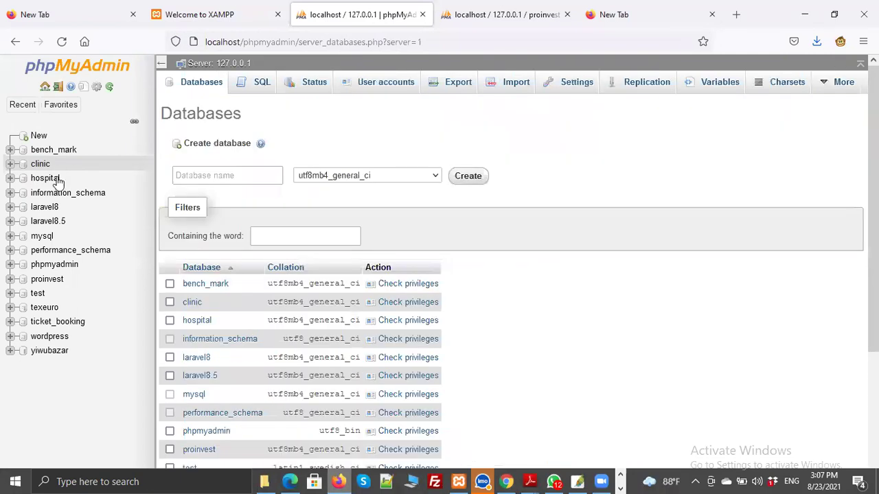
left_click(49, 137)
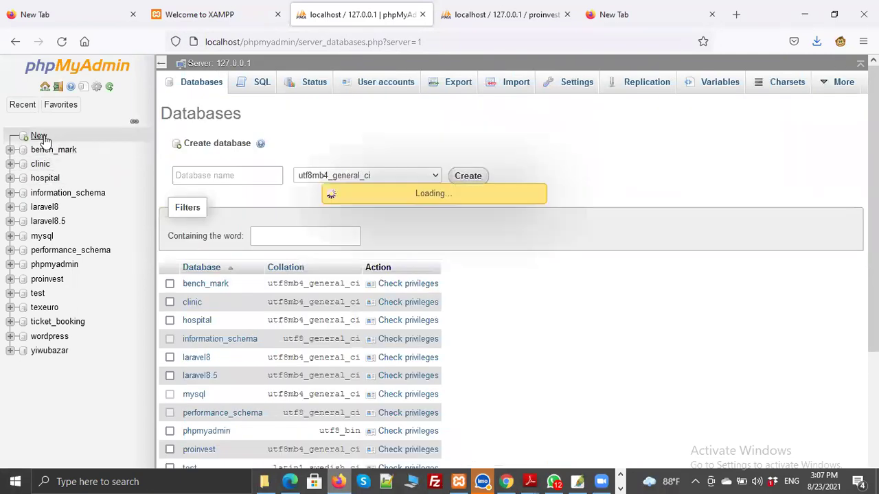
left_click(204, 176)
type("5cm")
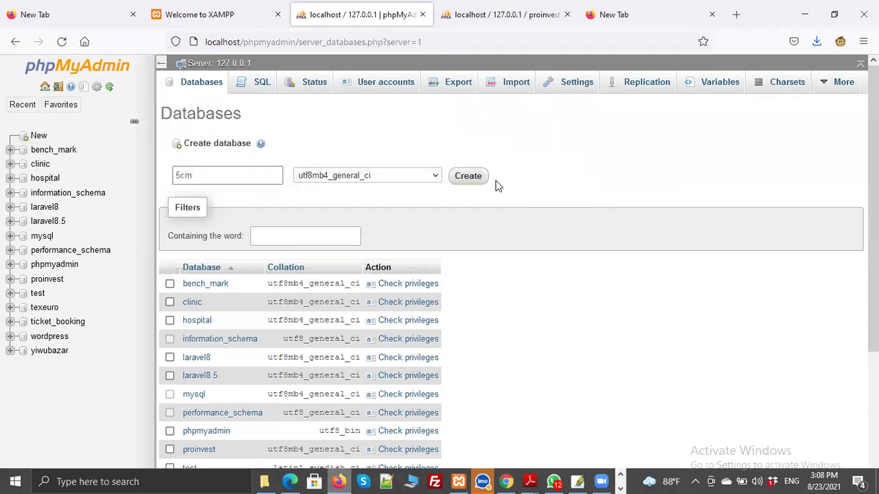
left_click(480, 180)
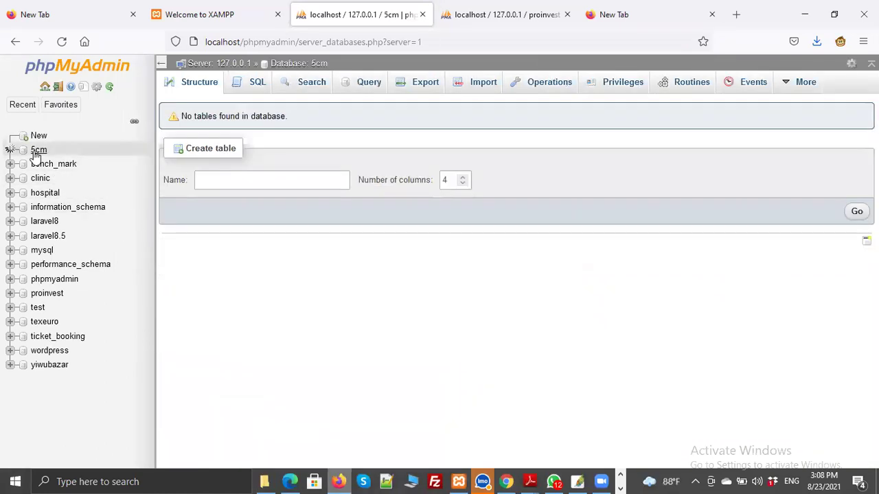
left_click(37, 152)
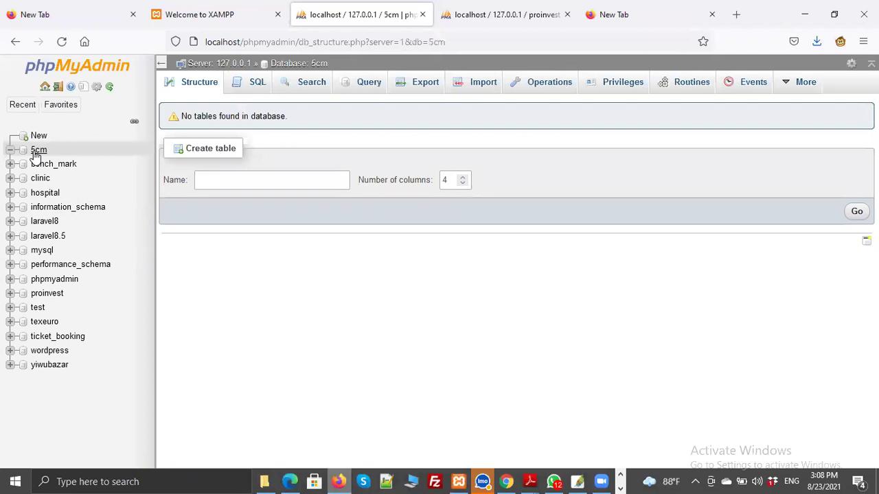
Stop MySQL and Apache in the XAMPP Control Panel and reload the 5cm database page in Firefox.
left_click_drag(465, 41, 204, 43)
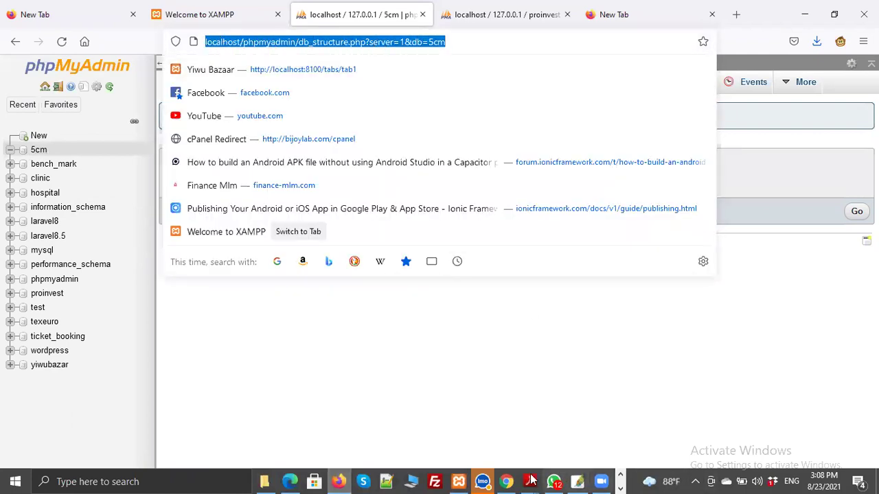
left_click(458, 481)
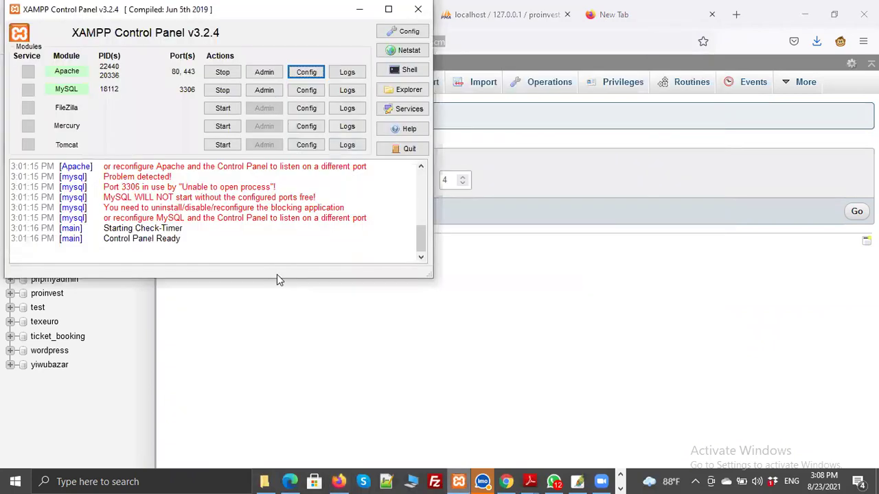
left_click(219, 90)
left_click(222, 72)
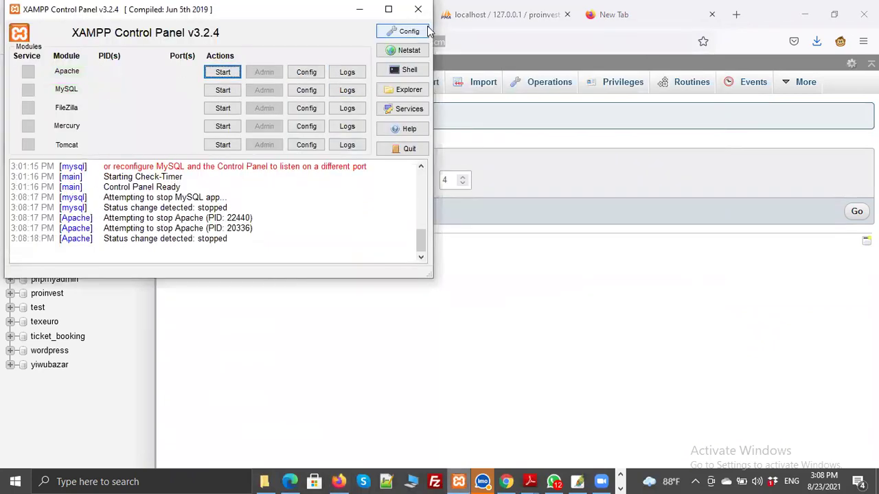
left_click(500, 271)
left_click(60, 42)
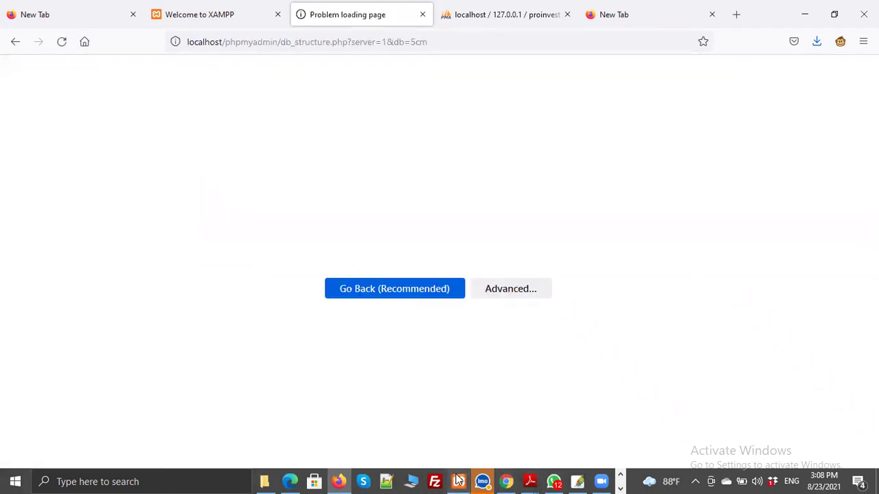
Start Apache and MySQL in the XAMPP Control Panel, minimize it and reload the 5cm database page.
left_click(458, 481)
left_click(221, 73)
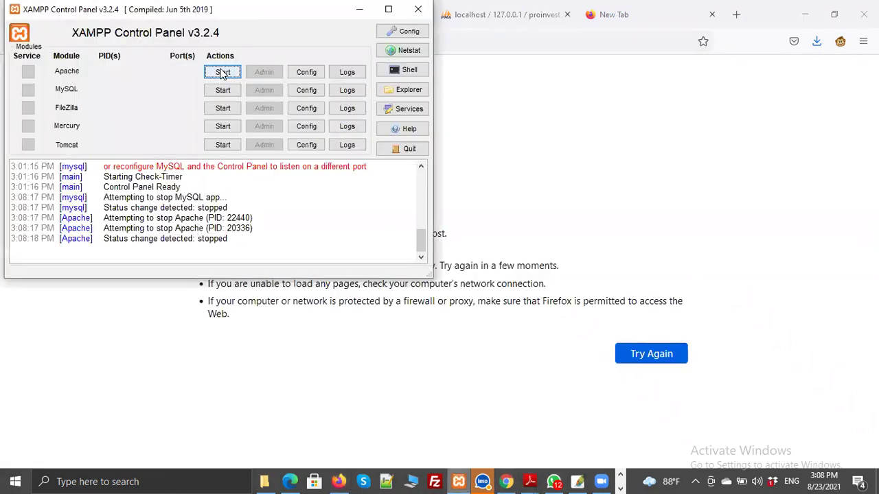
left_click(222, 90)
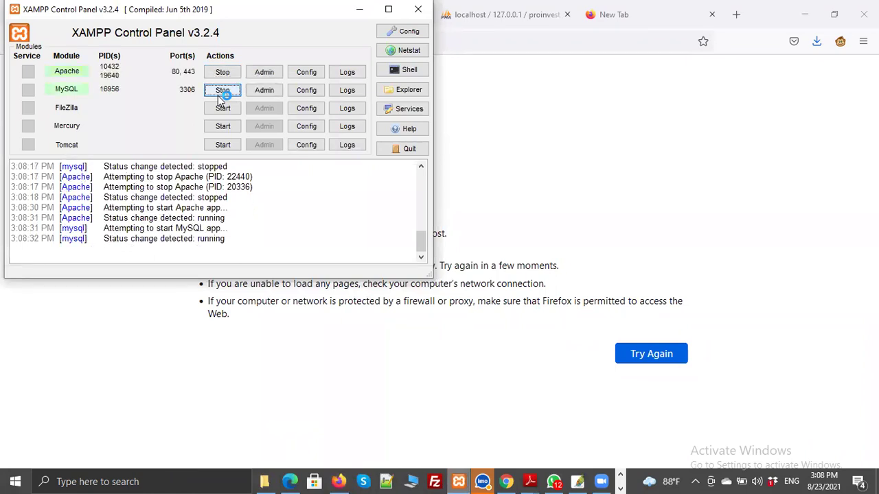
left_click_drag(300, 22, 330, 103)
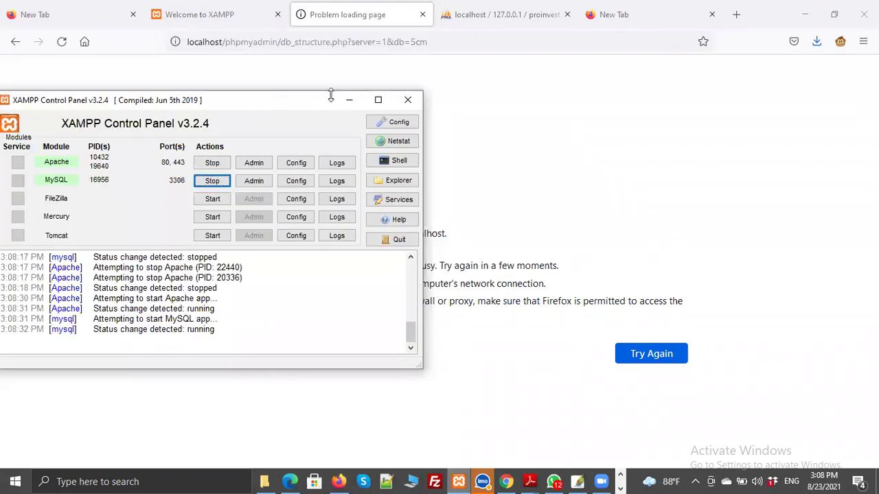
left_click(349, 99)
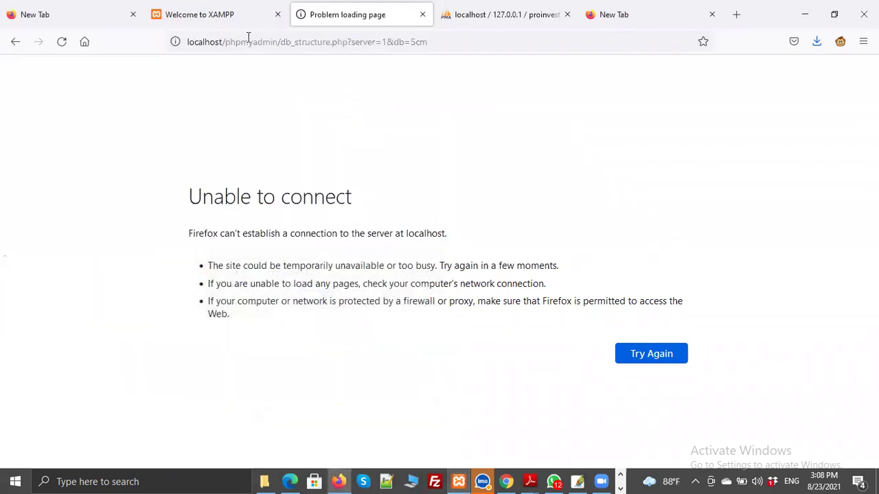
left_click(61, 42)
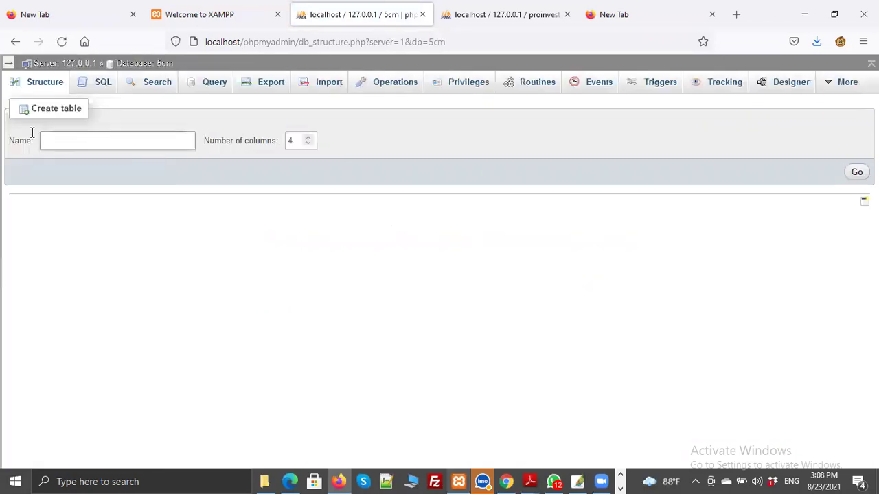
Open the import page of the 5cm database and check the maximum allowed file size.
left_click(328, 81)
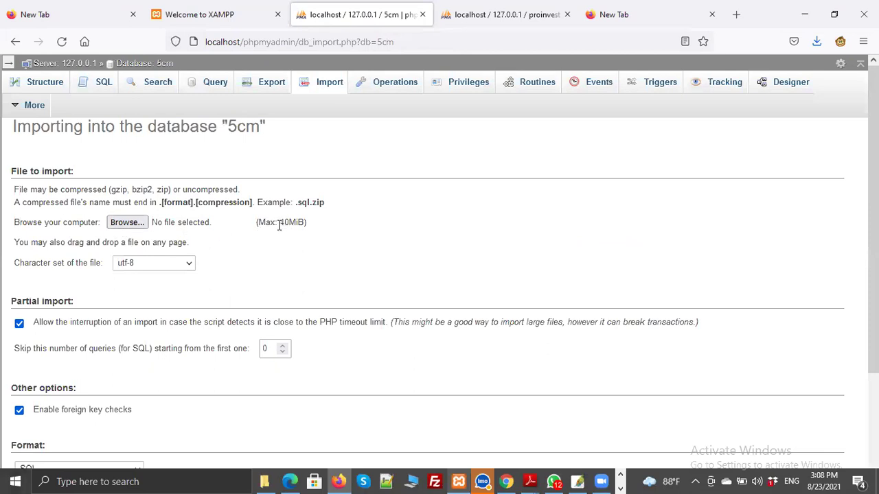
left_click_drag(304, 221, 274, 222)
left_click(379, 214)
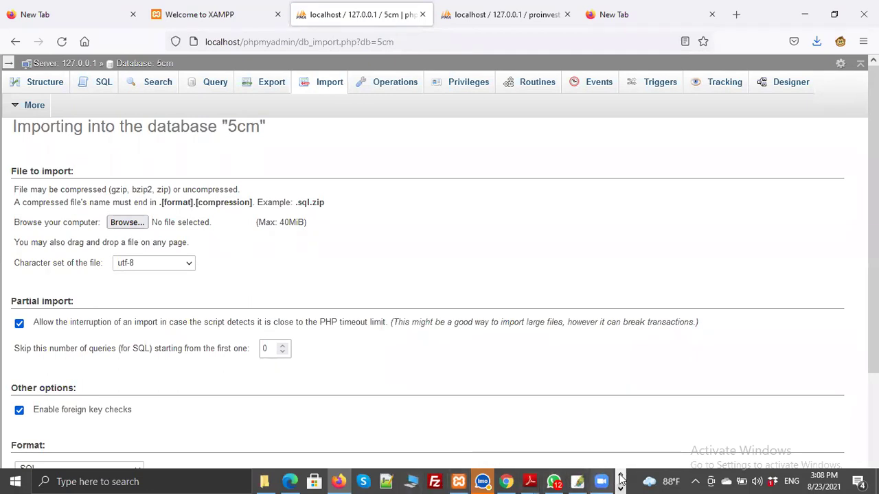
Switch to php.ini in Notepad and try retyping the upload_max_filesize number, entering 2 and 40 before the M unit.
left_click(508, 481)
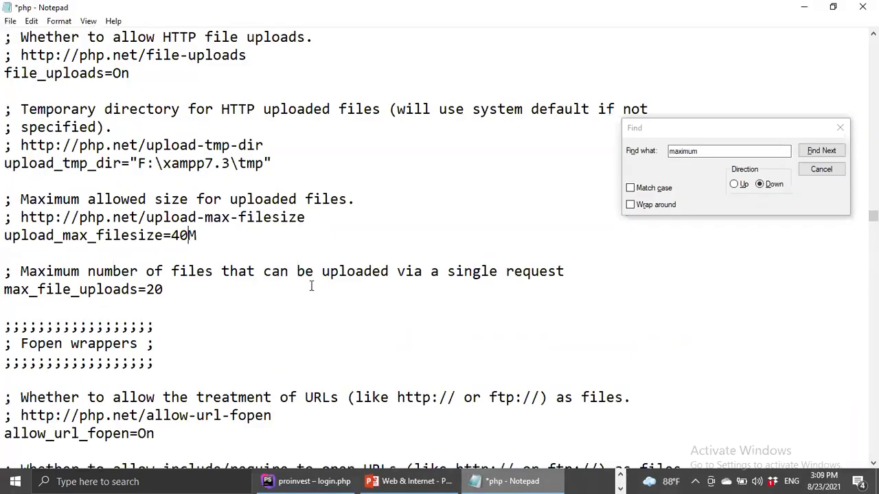
left_click(184, 235)
key("BackSpace")
key("BackSpace")
type("2")
key("BackSpace")
type("40")
key("BackSpace")
key("BackSpace")
type("2")
key("BackSpace")
type("40")
left_click(620, 475)
left_click(458, 481)
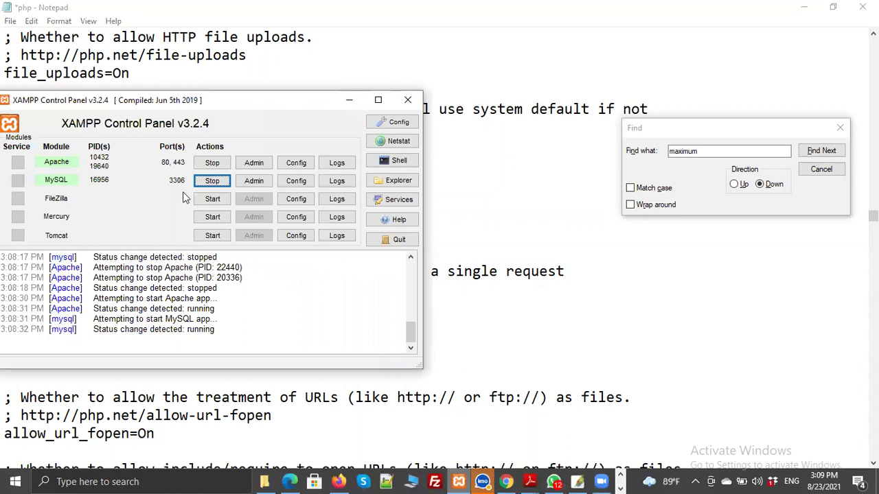
left_click(497, 143)
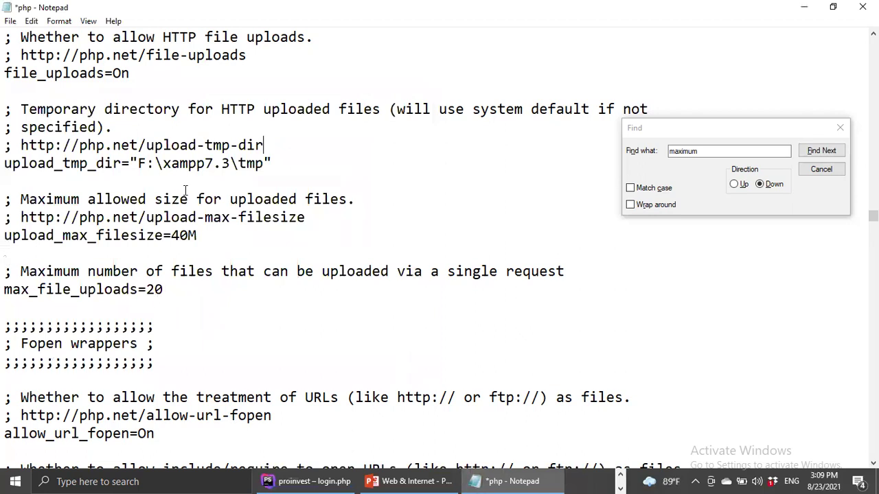
Set upload_max_filesize to 400M in php.ini and save the file.
left_click(189, 234)
type("0")
key("ctrl+s")
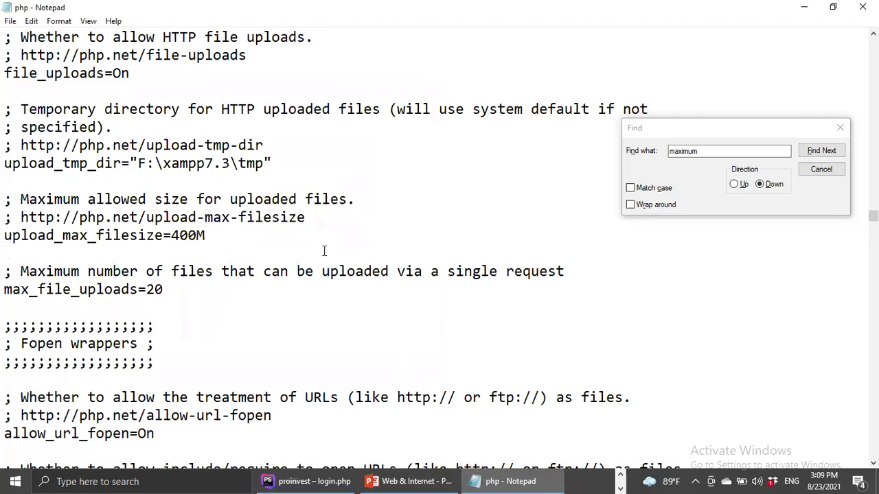
left_click(8, 21)
left_click(35, 78)
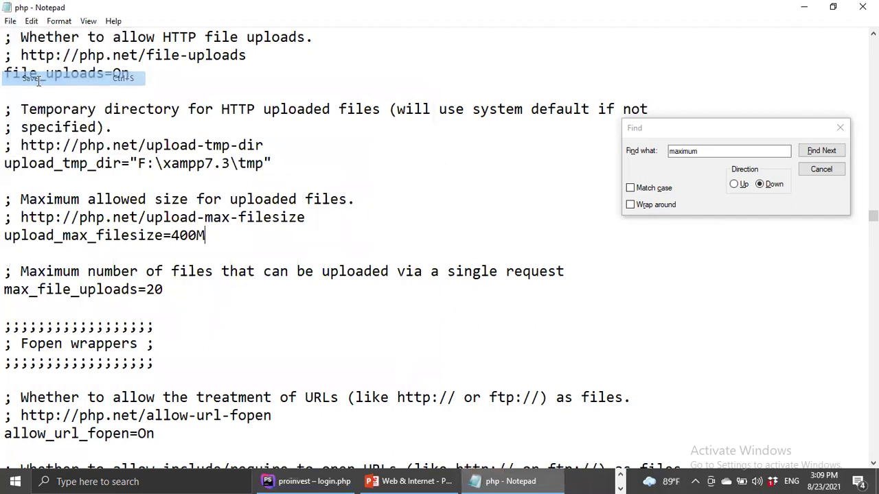
Switch to the XAMPP Control Panel and restart MySQL and Apache to apply the saved php.ini change.
left_click(620, 476)
left_click(456, 481)
left_click(212, 181)
left_click(212, 163)
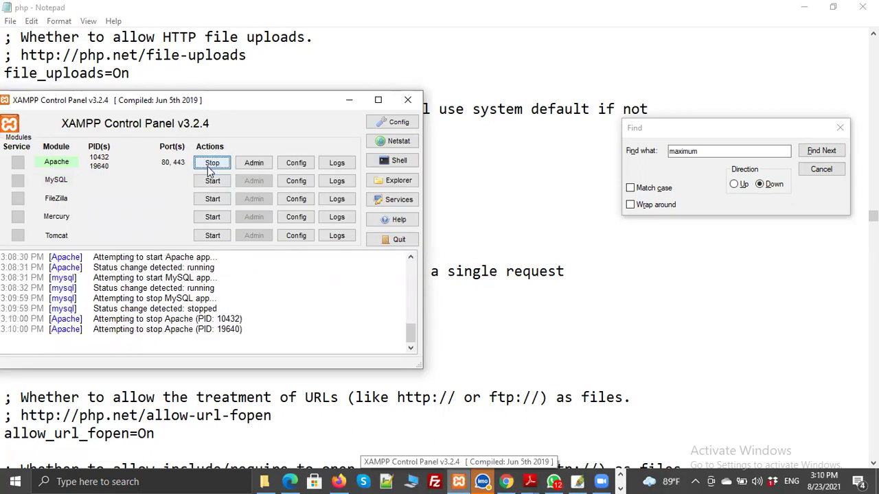
left_click(207, 162)
left_click(212, 180)
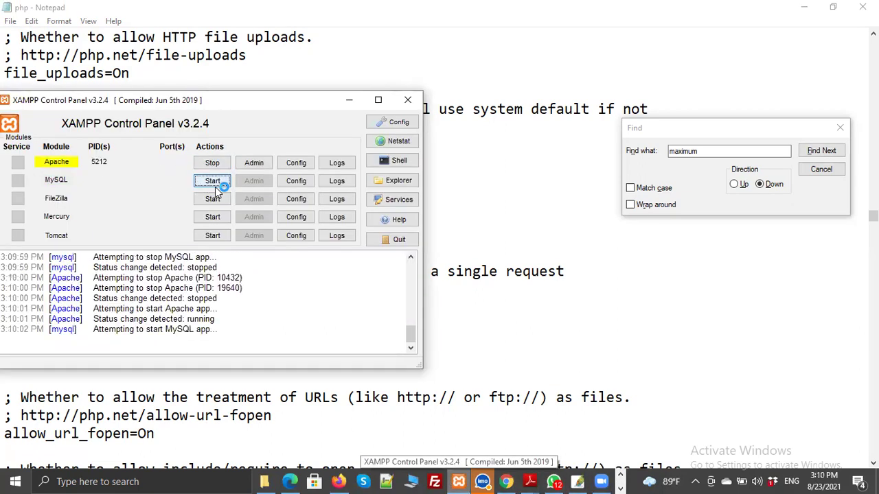
Return to the 5cm import page in Firefox, show the database navigation tree and reload the page.
left_click(506, 481)
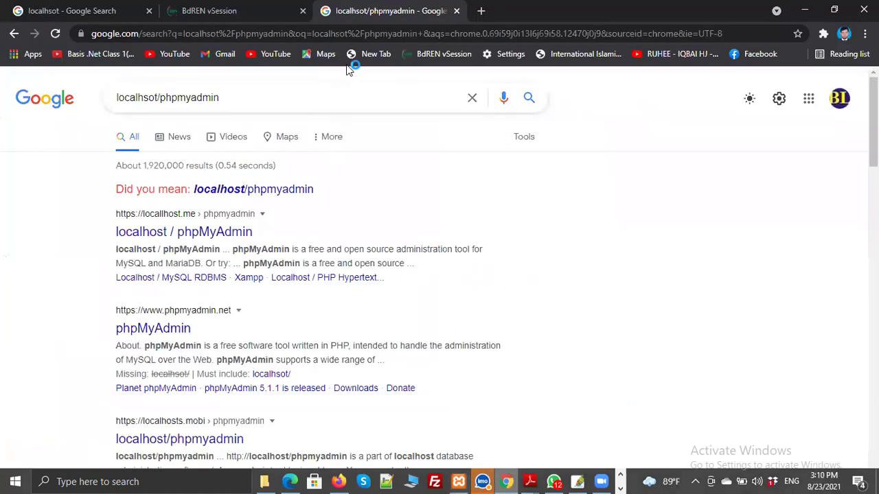
left_click(338, 481)
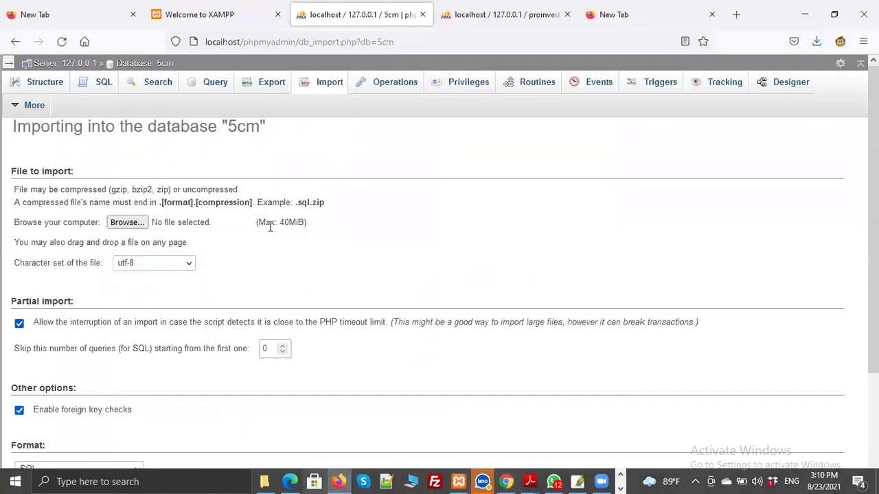
left_click(8, 64)
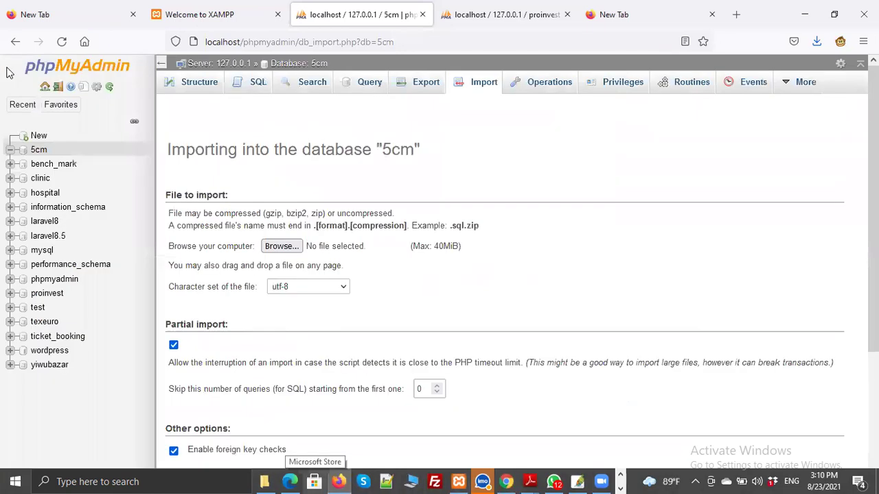
left_click(62, 42)
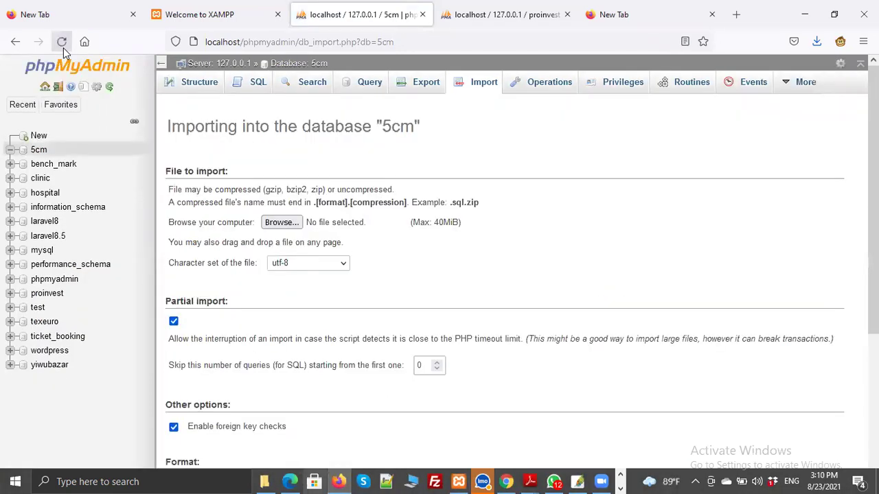
Stop Apache and MySQL once more in the XAMPP Control Panel and start both modules again.
left_click(463, 480)
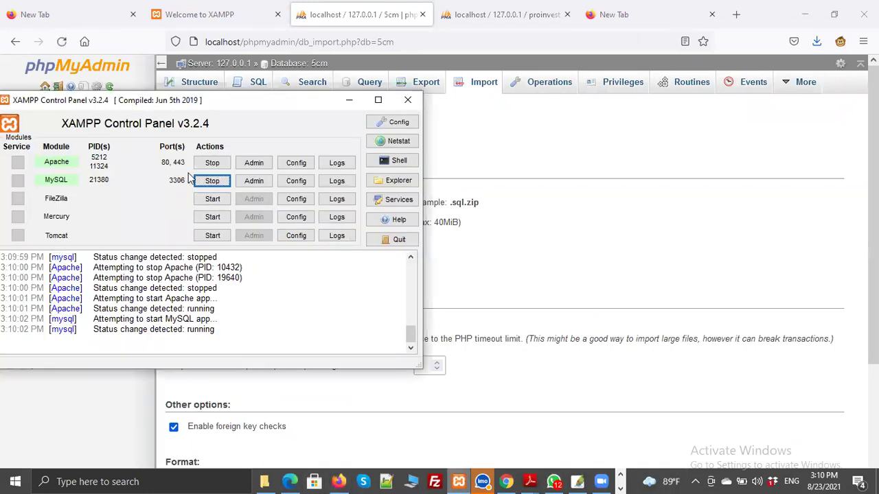
left_click(212, 163)
left_click(213, 182)
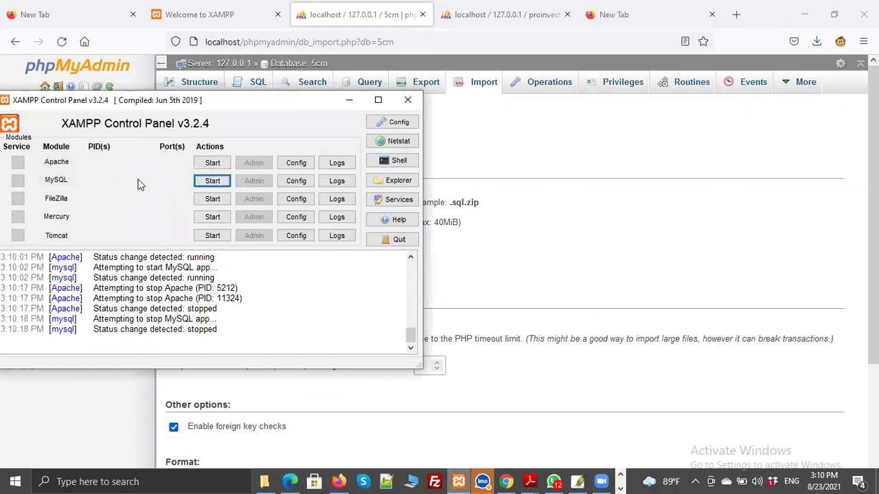
left_click(212, 163)
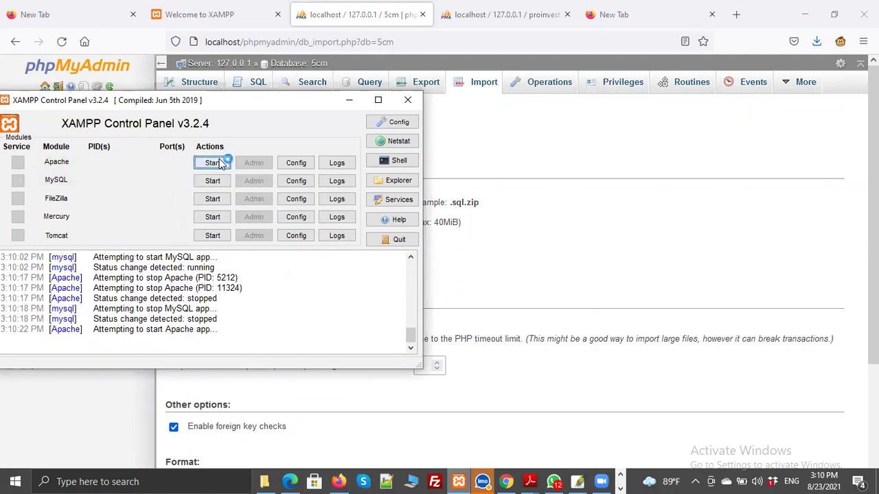
left_click(218, 182)
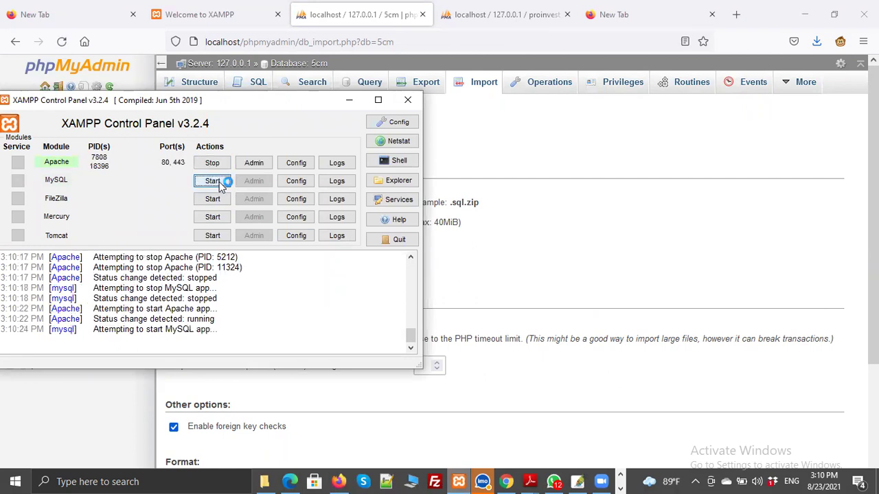
Load the 5cm import page in Chrome with the address copied from Firefox, and open the database's structure page.
left_click(400, 39)
key("ctrl+c")
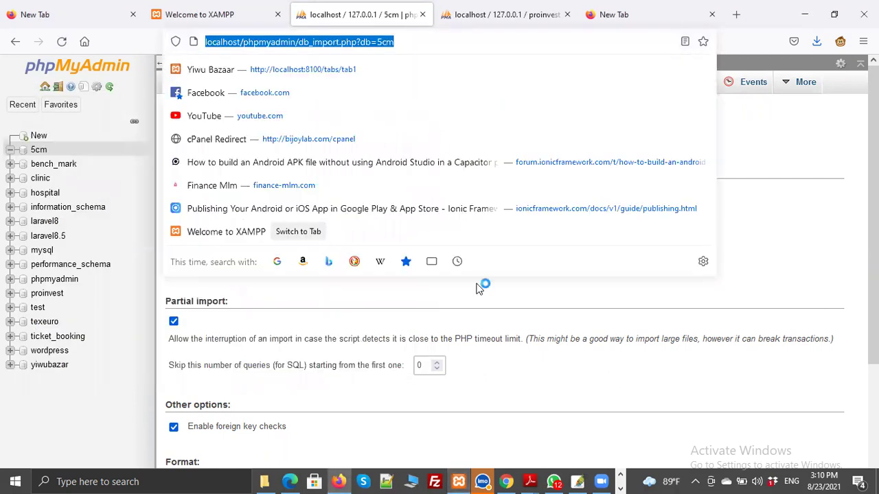
left_click(506, 481)
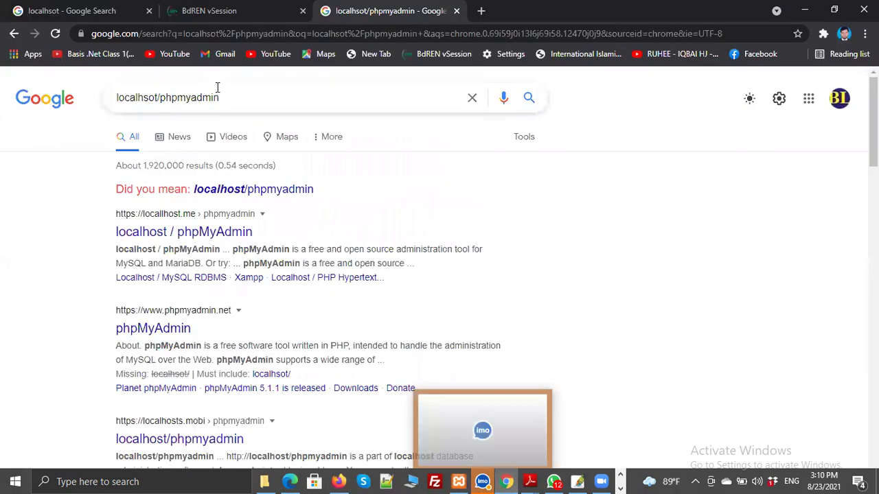
left_click(166, 33)
key("ctrl+v")
key("Return")
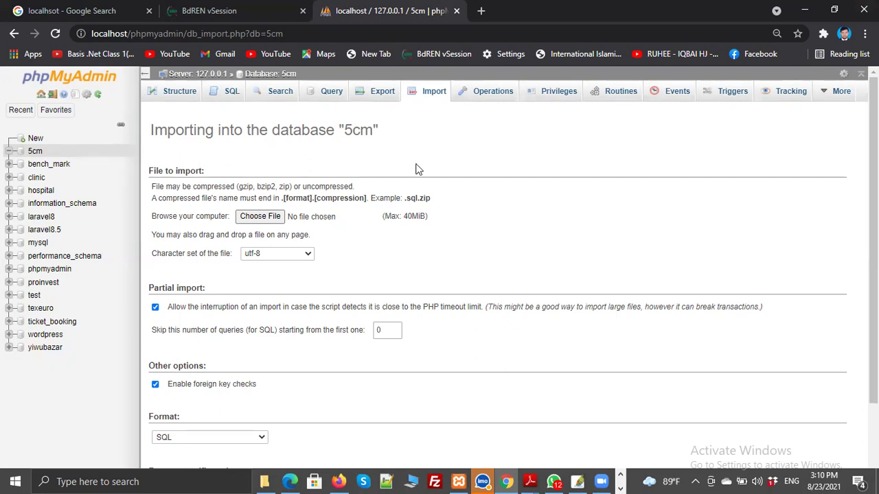
left_click(34, 151)
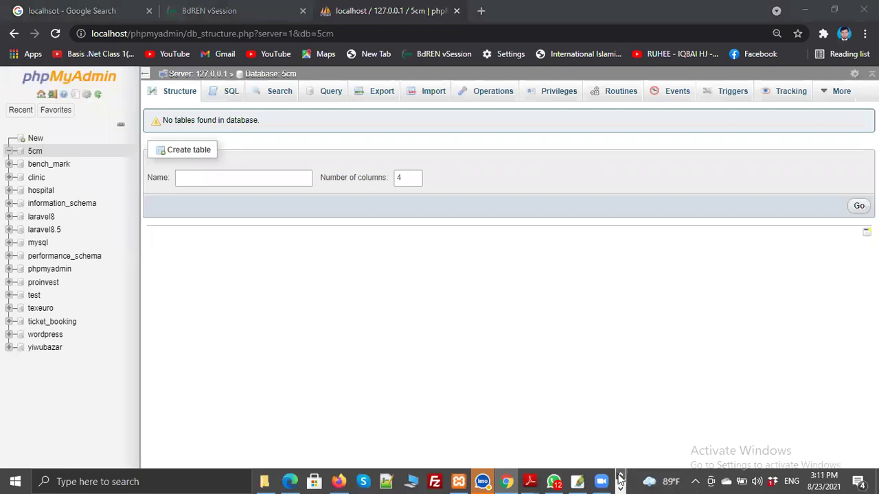
Switch to the XAMPP Control Panel, open Apache's httpd.conf in Notepad and maximize the file window.
left_click(461, 481)
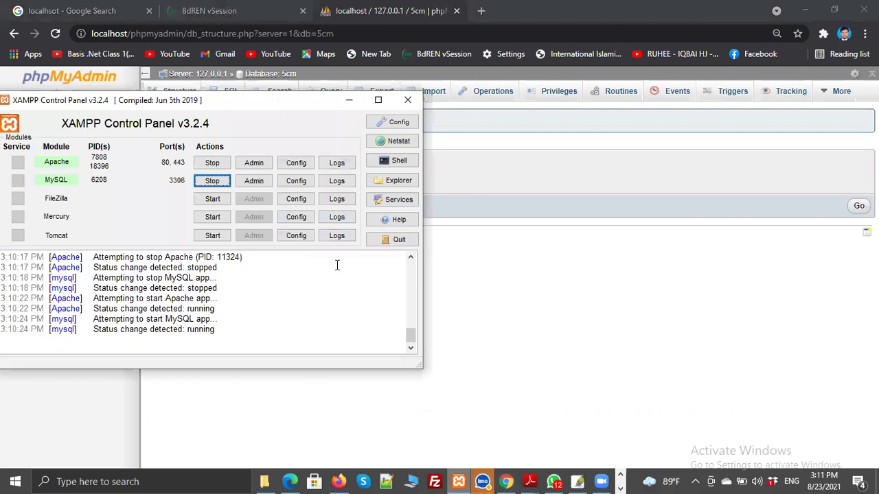
left_click(308, 168)
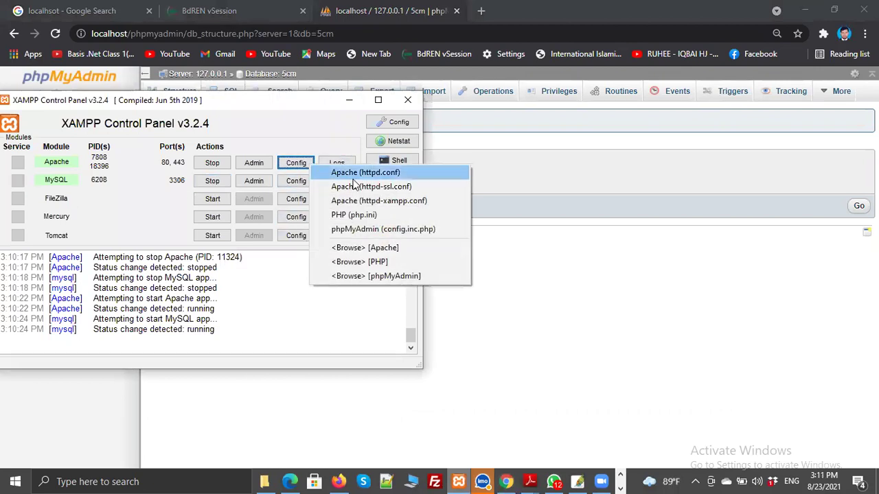
left_click(385, 176)
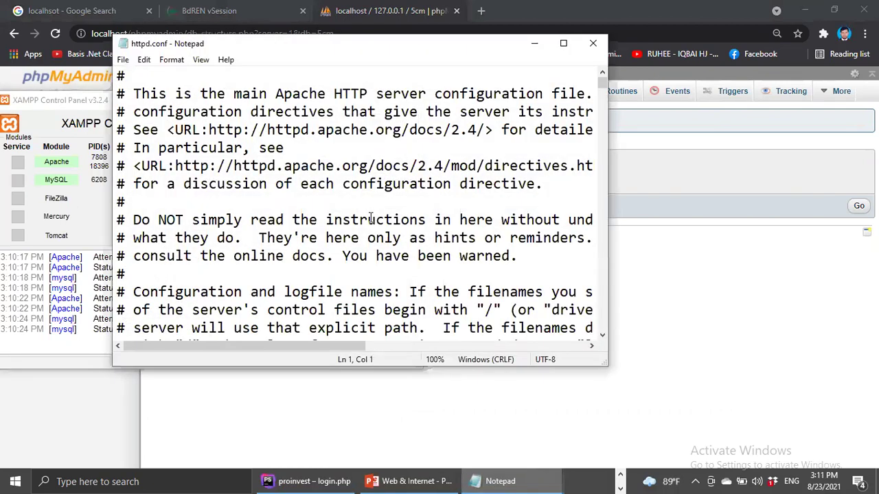
scroll(371, 218, "down", 12)
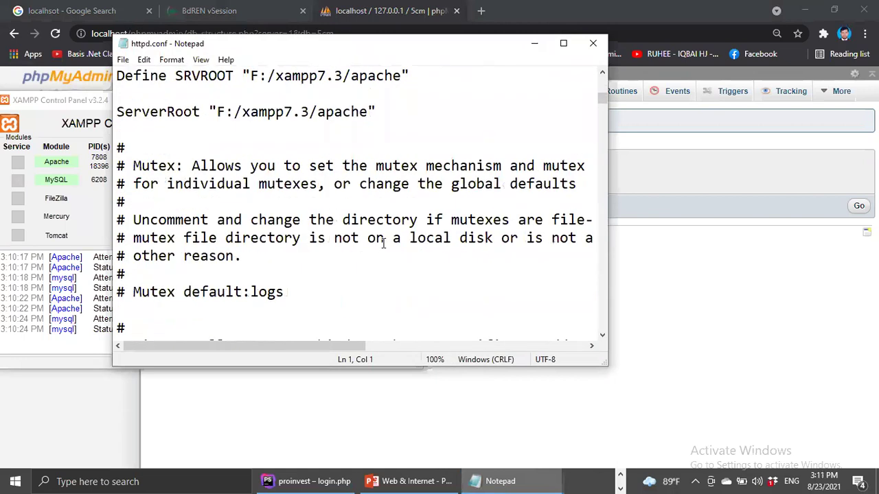
scroll(383, 244, "up", 1)
scroll(383, 244, "up", 1)
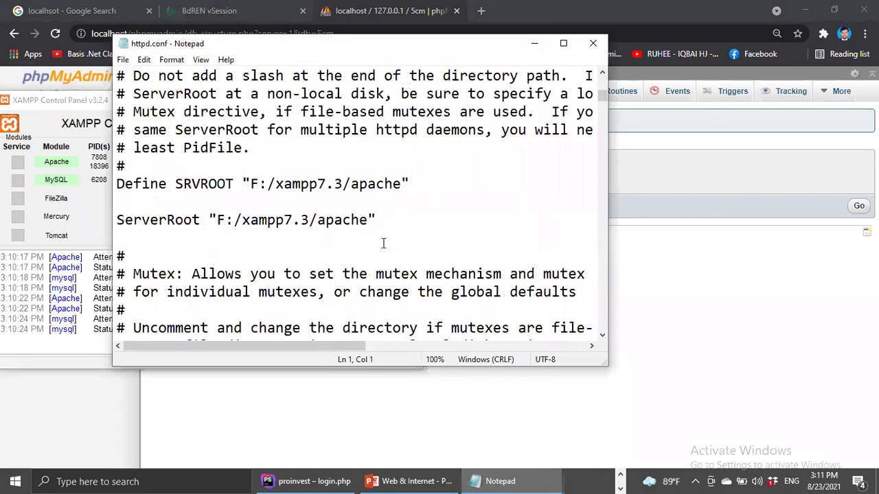
left_click(563, 43)
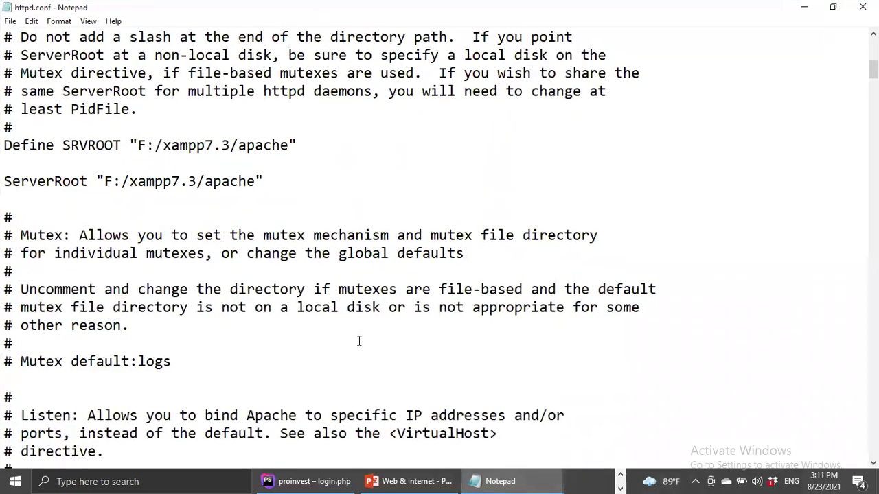
Find the uncommented Listen directive in httpd.conf and highlight its port number.
scroll(237, 317, "down", 3)
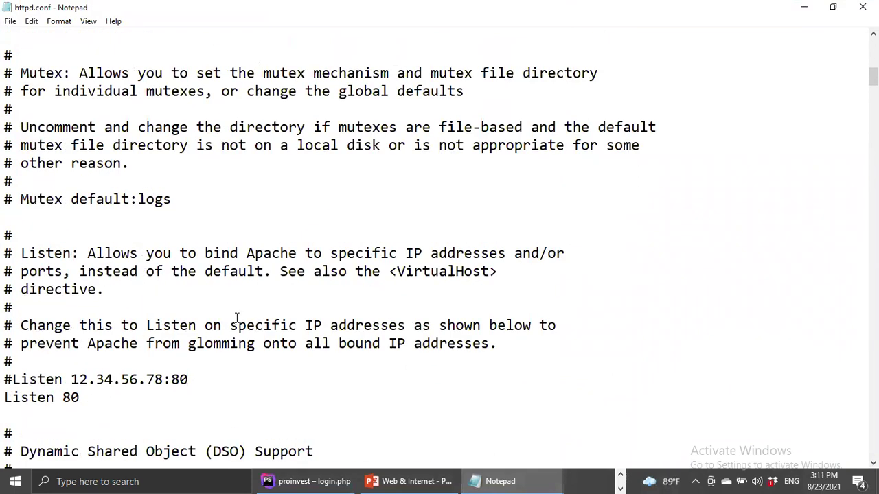
scroll(236, 318, "down", 1)
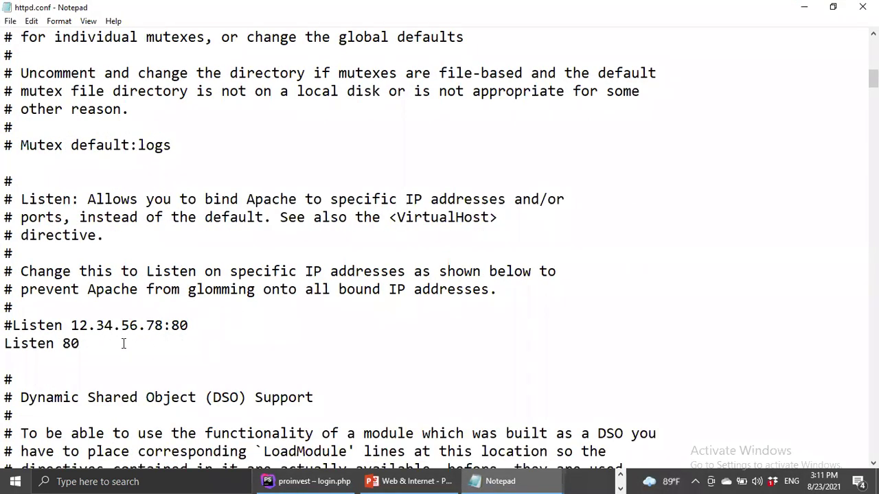
left_click_drag(7, 344, 77, 349)
left_click(78, 348)
left_click_drag(83, 345, 65, 346)
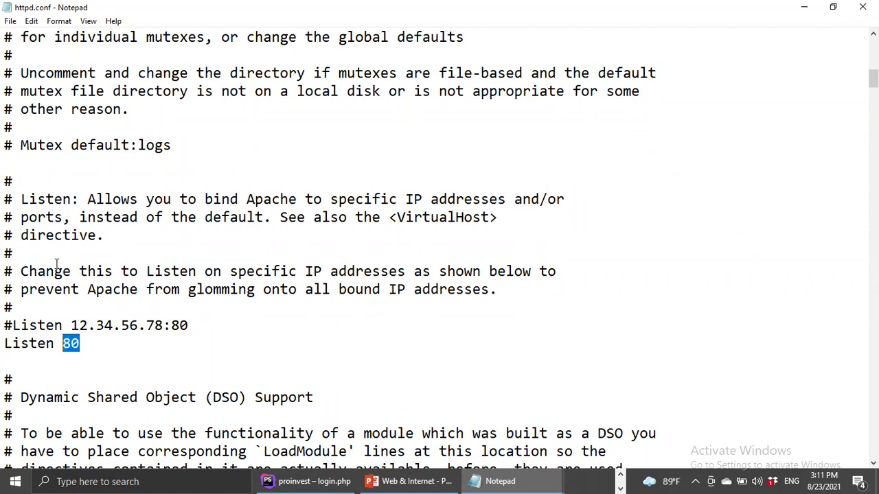
left_click(103, 348)
left_click_drag(81, 344, 63, 344)
Switch to the XAMPP Control Panel, stop Apache and move the window clear of the Listen line.
left_click(621, 481)
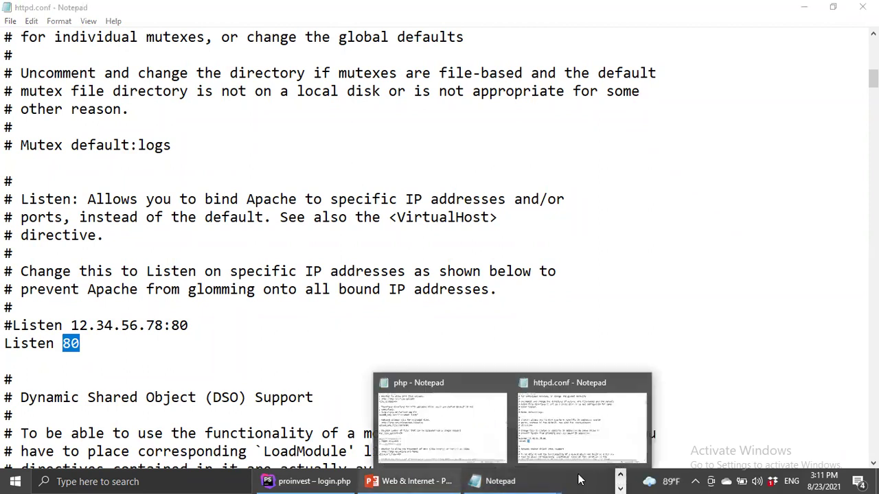
left_click(620, 488)
left_click(459, 481)
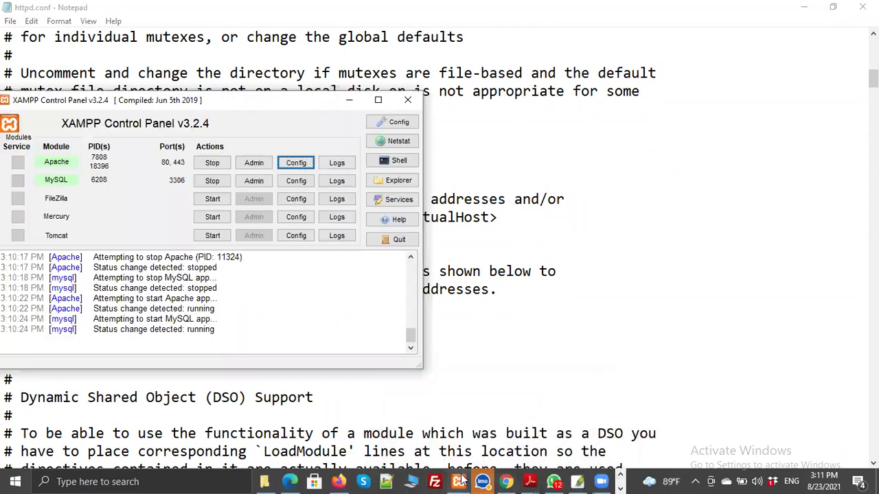
left_click(204, 166)
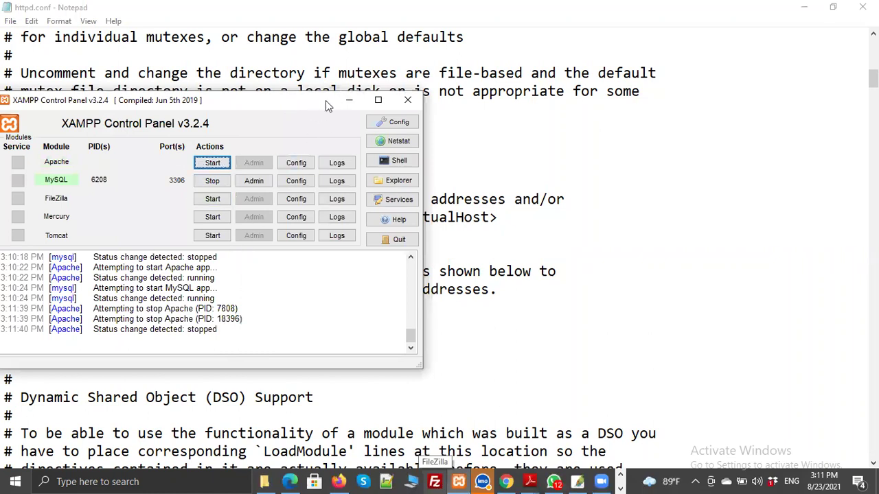
left_click_drag(325, 100, 749, 58)
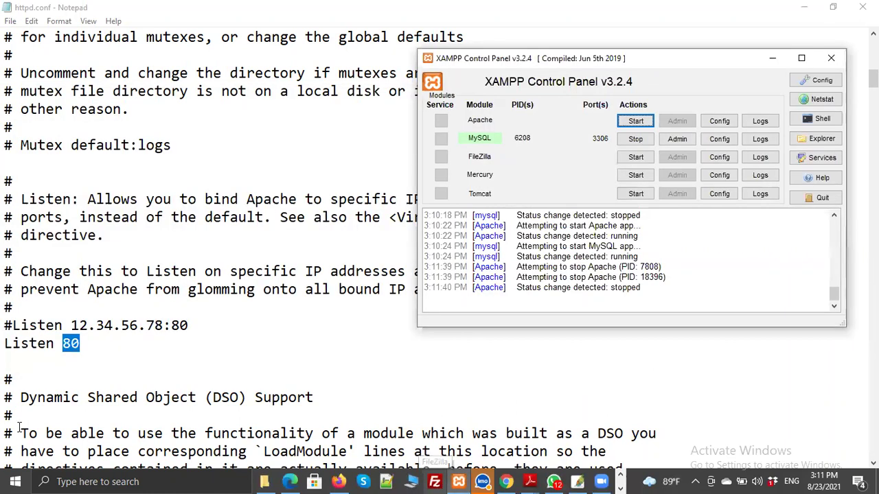
Point out the port on the Listen line in httpd.conf, and start Apache again in the XAMPP Control Panel.
left_click(84, 344)
left_click_drag(80, 345, 72, 345)
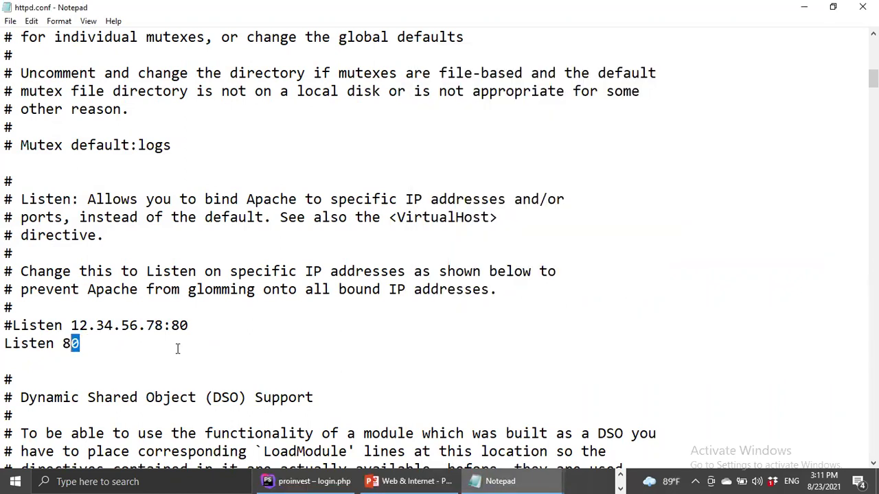
left_click(620, 474)
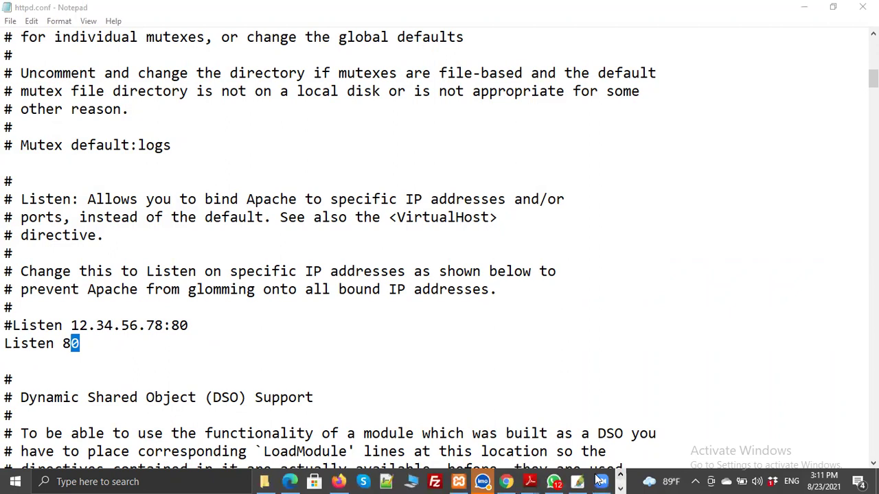
left_click(459, 481)
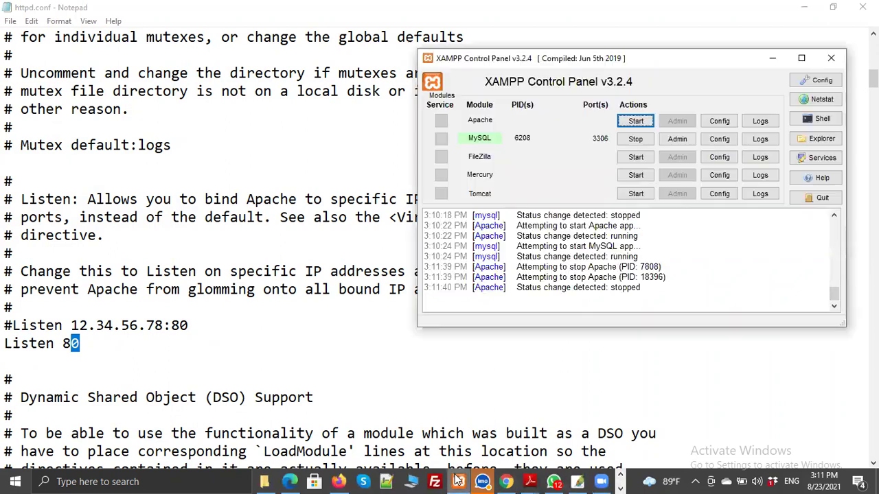
left_click(643, 125)
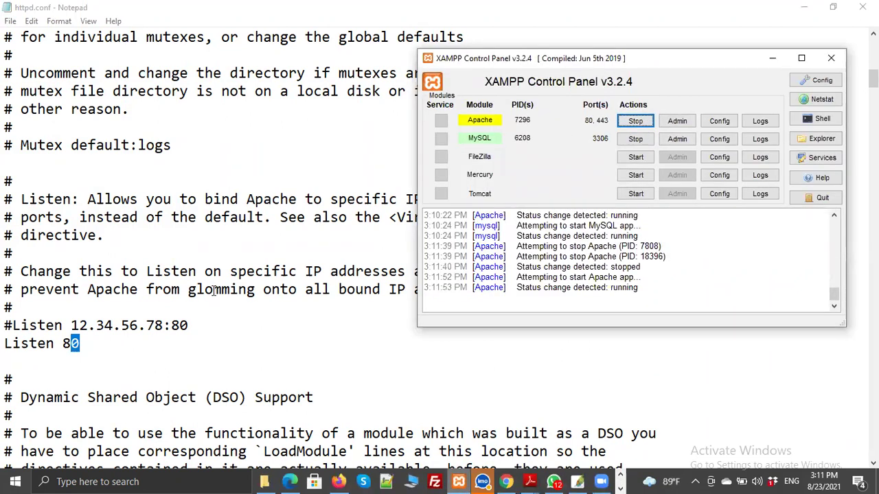
Change the port of the uncommented Listen directive in httpd.conf to 8080.
left_click(83, 350)
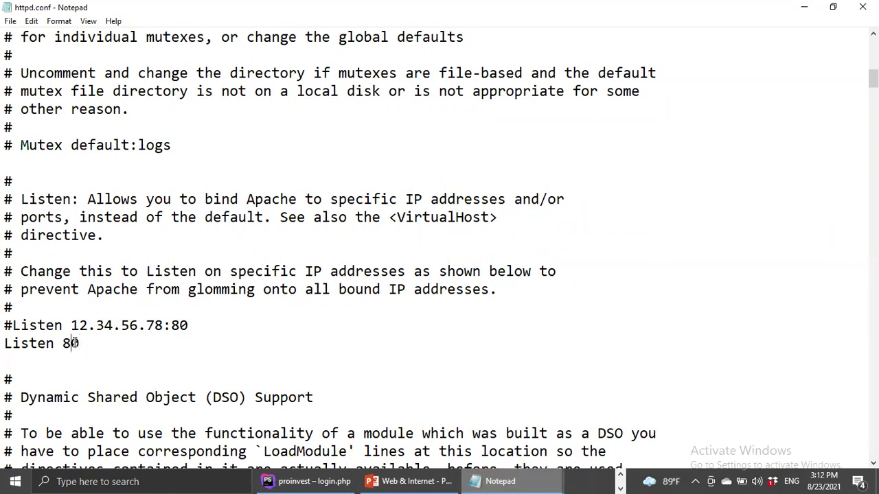
left_click(121, 343)
type("80")
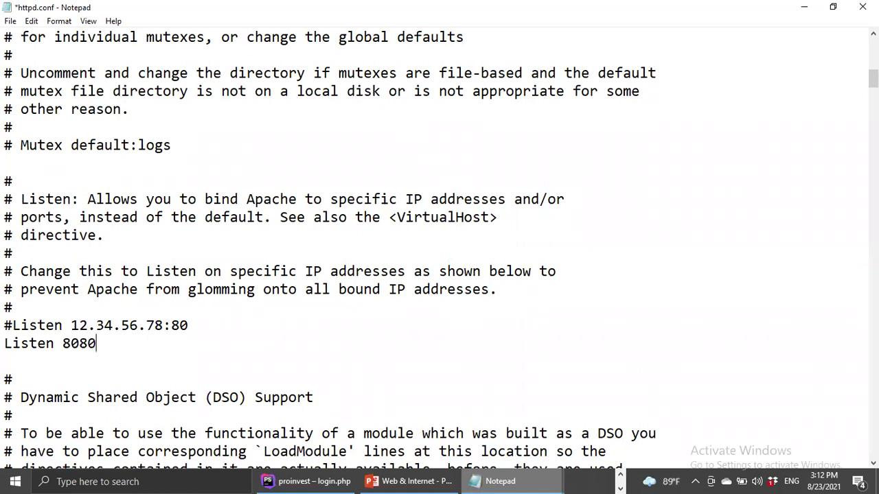
Switch to Chrome and add port :8080 after localhost in the phpMyAdmin address without loading it.
left_click(620, 476)
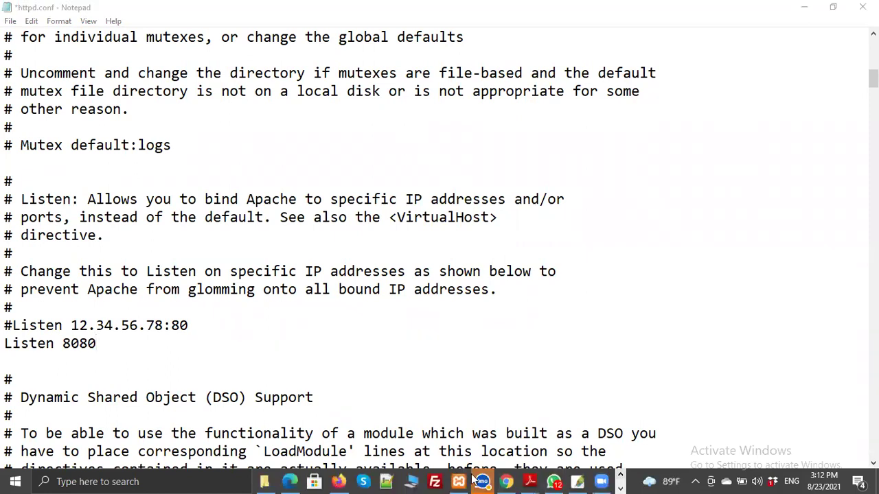
left_click(503, 481)
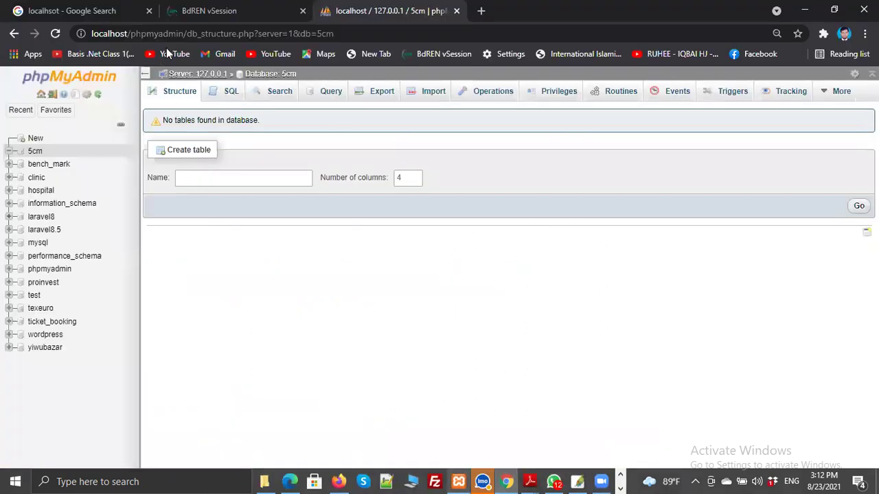
left_click(126, 33)
left_click(127, 33)
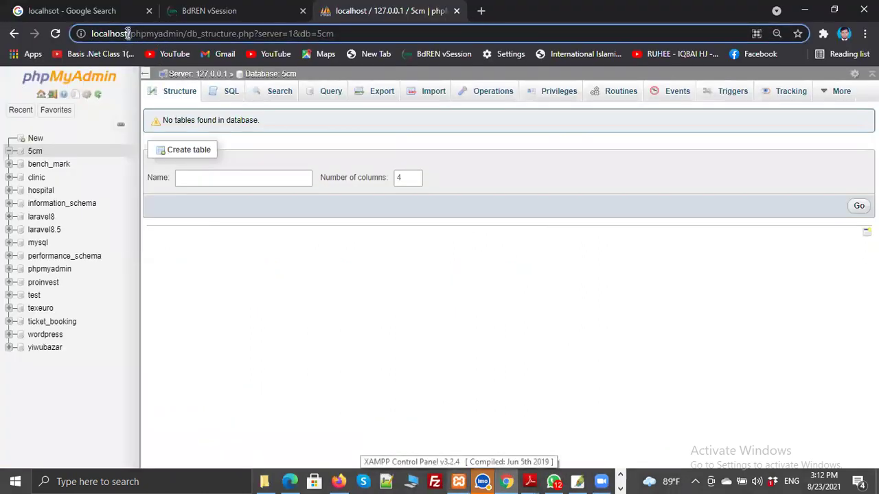
left_click(161, 34)
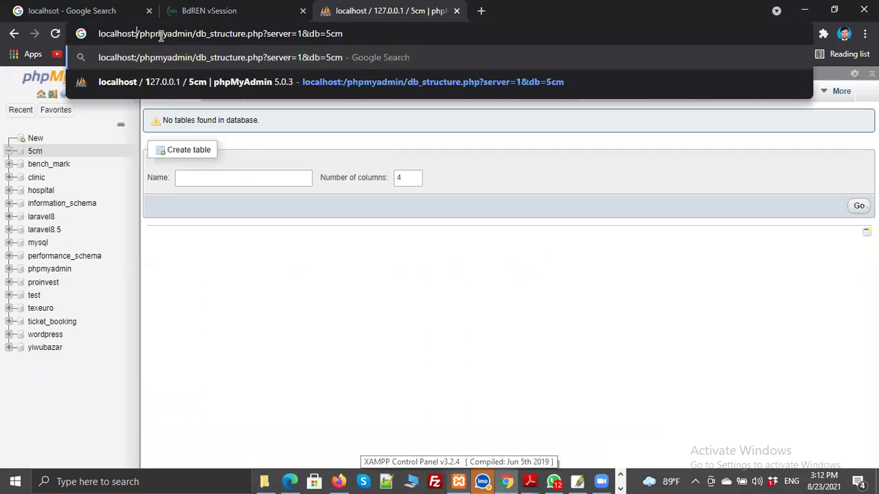
type(":8080")
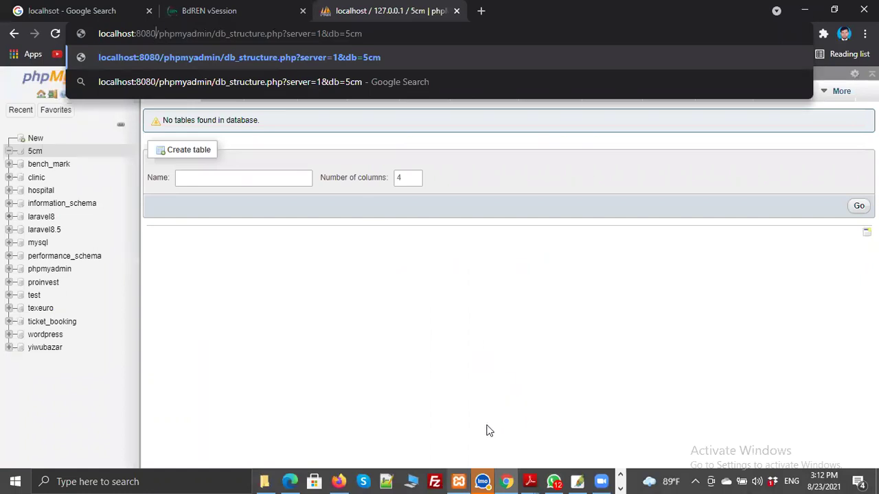
Return to httpd.conf in Notepad, restore the Listen port to 80 and save the file.
left_click(626, 481)
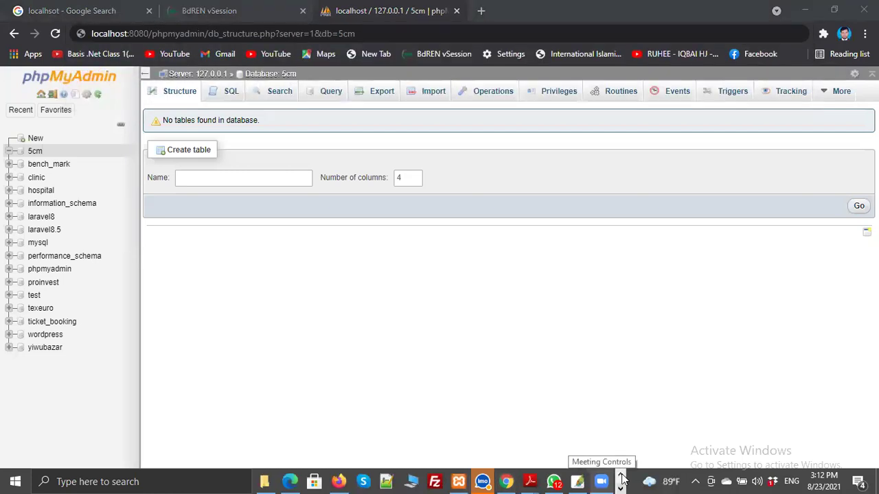
left_click(620, 488)
mouse_move(508, 479)
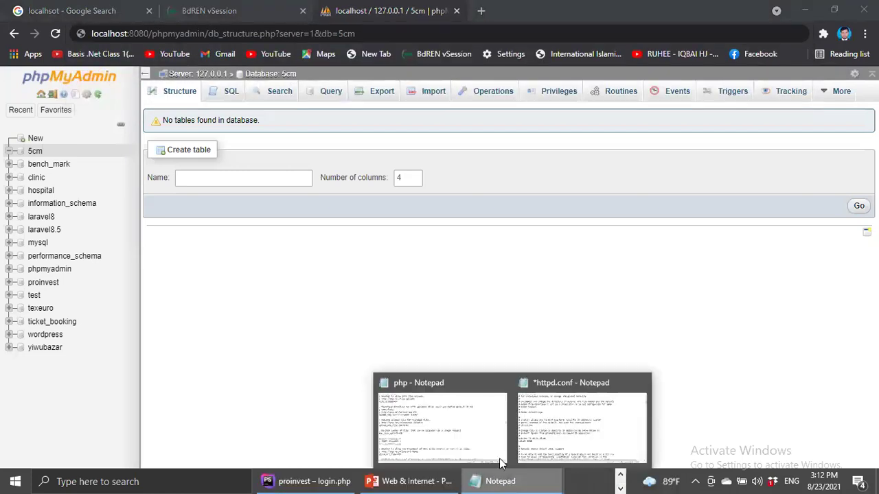
left_click(555, 405)
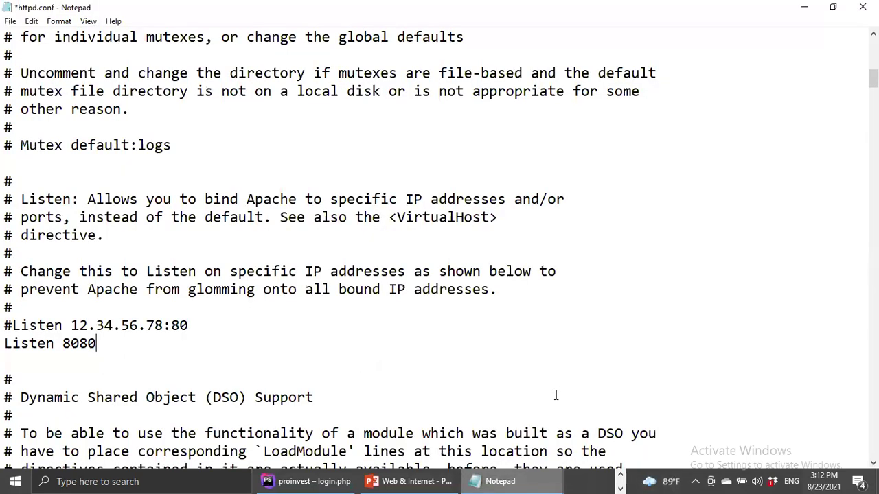
key("BackSpace")
key("BackSpace")
key("ctrl+s")
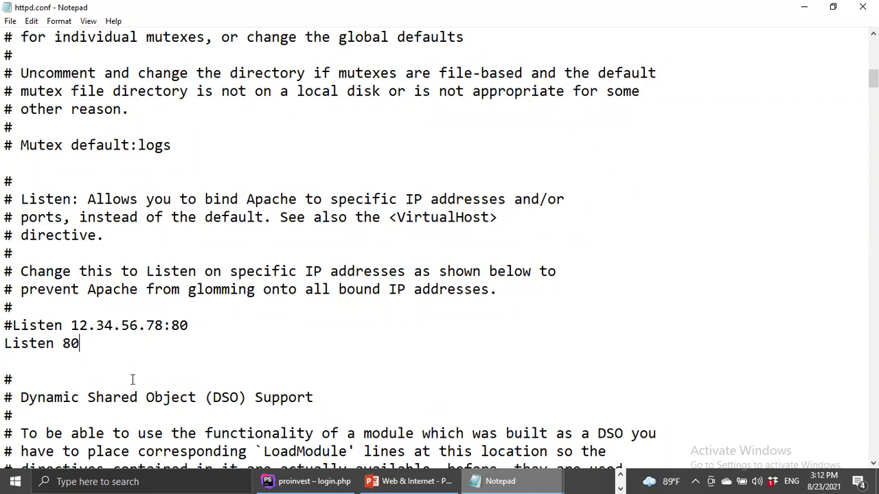
Search httpd.conf upward for "vhost" from the LoadModule section.
scroll(131, 371, "down", 17)
scroll(356, 339, "down", 18)
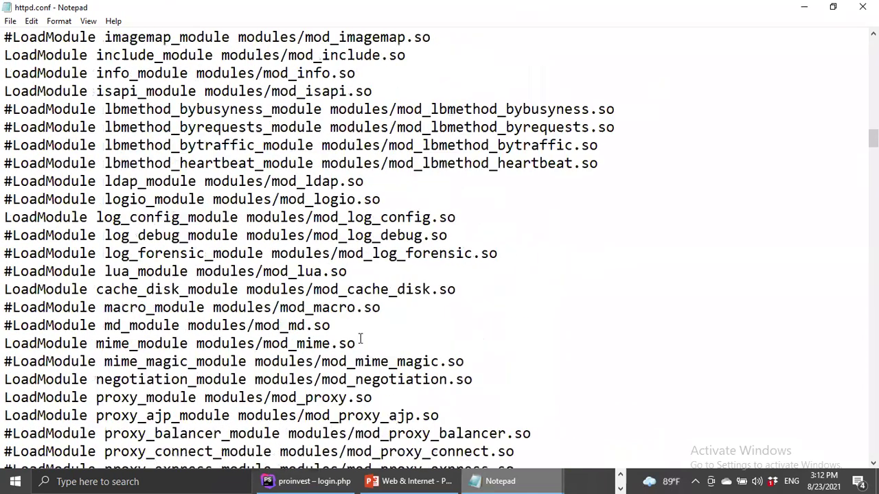
left_click(537, 258)
key("ctrl+f")
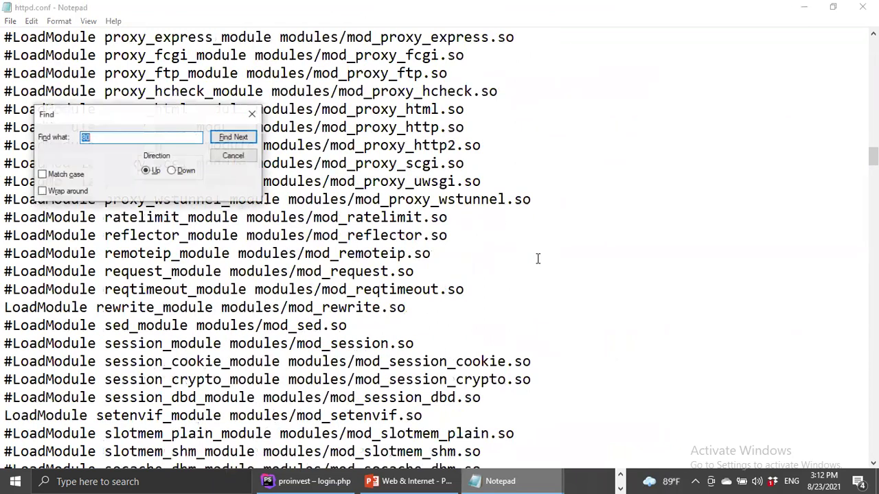
type("vhost")
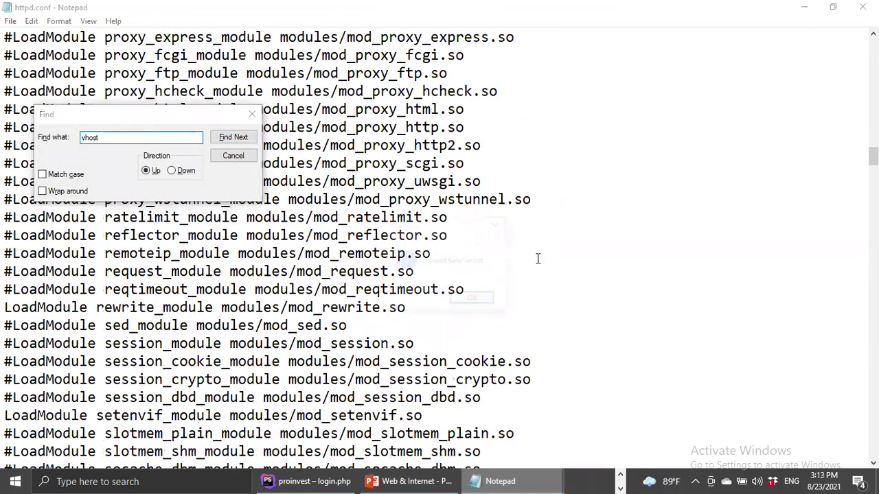
key("Return")
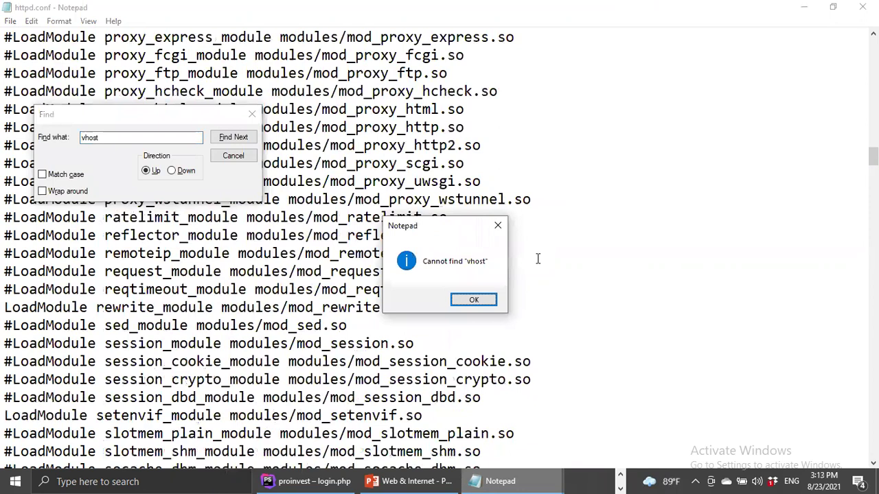
left_click(467, 300)
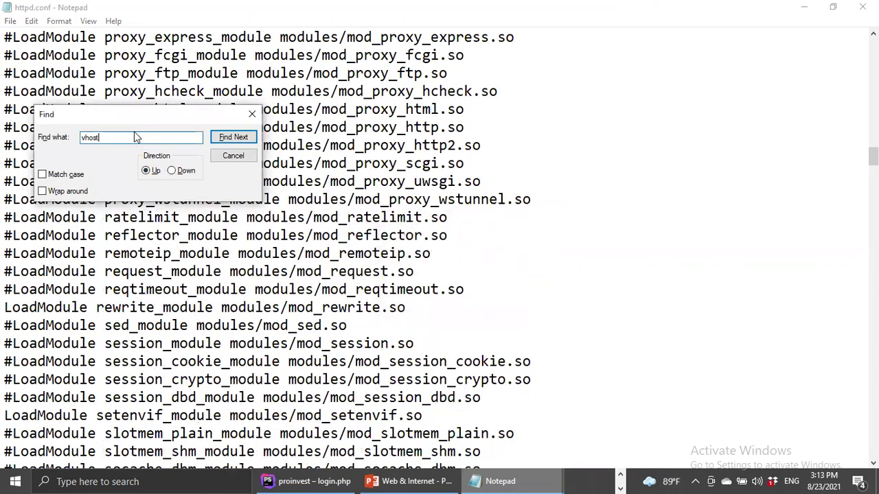
Search httpd.conf for "virtual" instead, move the Find dialog off the text and look for another match.
key("BackSpace")
key("BackSpace")
key("BackSpace")
key("BackSpace")
type("irtual")
key("Return")
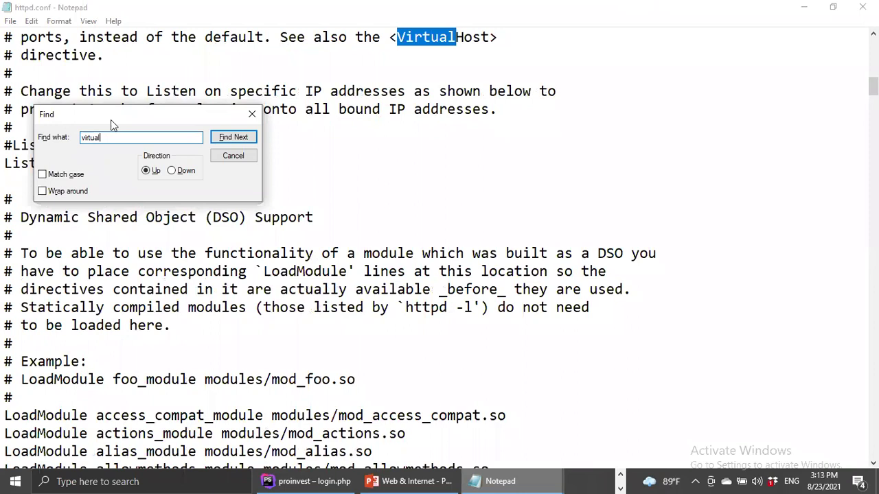
left_click_drag(113, 125, 539, 130)
left_click(655, 143)
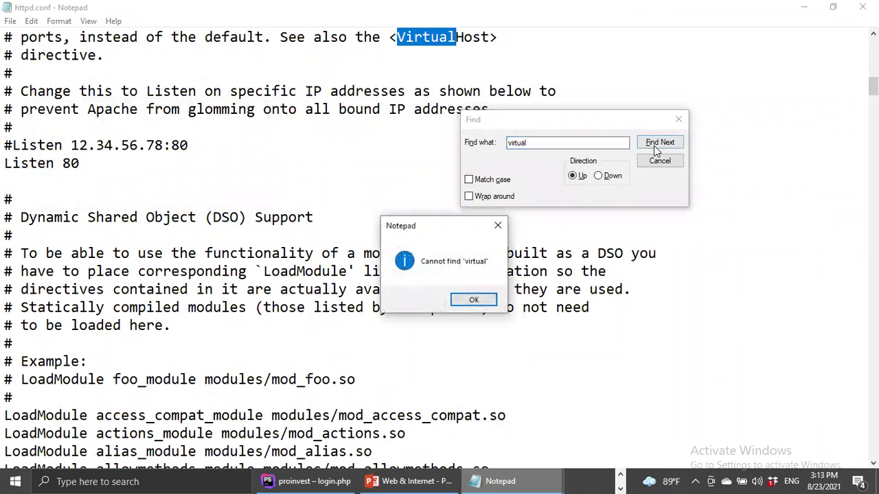
Examine the SRVROOT and ServerRoot path definitions and their explanatory comments near the start of httpd.conf.
left_click(157, 62)
scroll(179, 157, "up", 6)
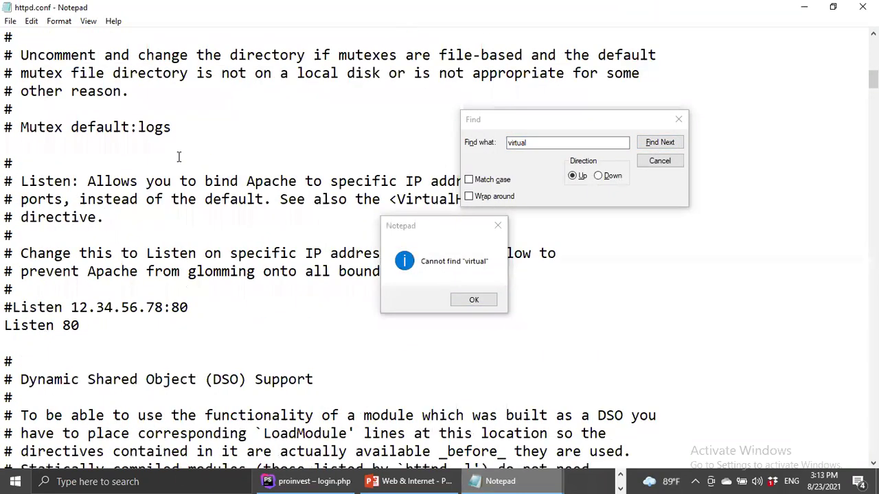
scroll(178, 158, "up", 2)
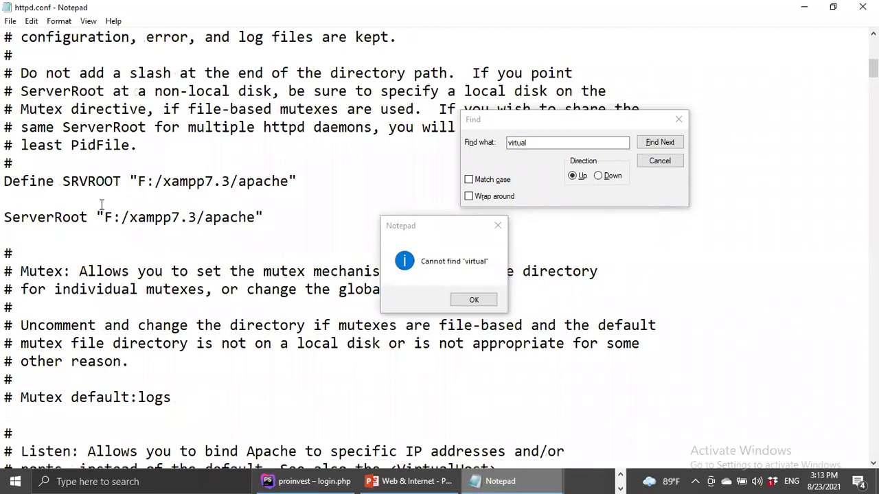
double_click(58, 212)
double_click(155, 218)
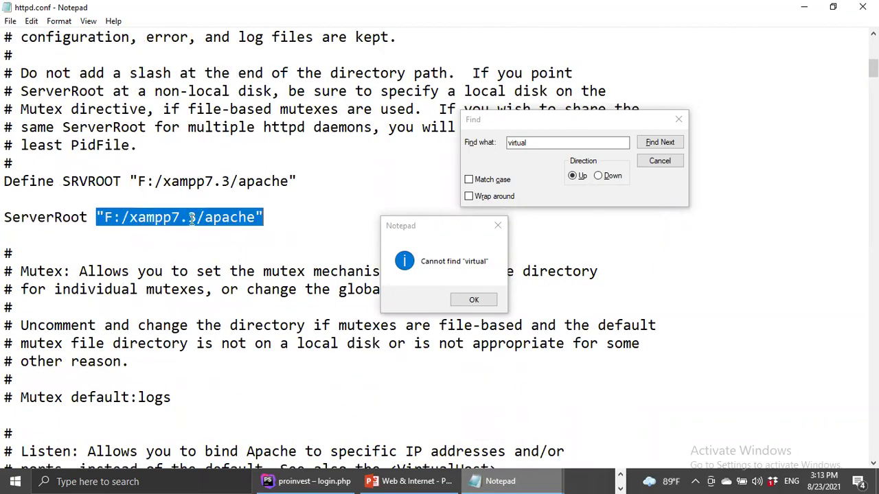
left_click(199, 217)
double_click(200, 217)
scroll(21, 219, "up", 4)
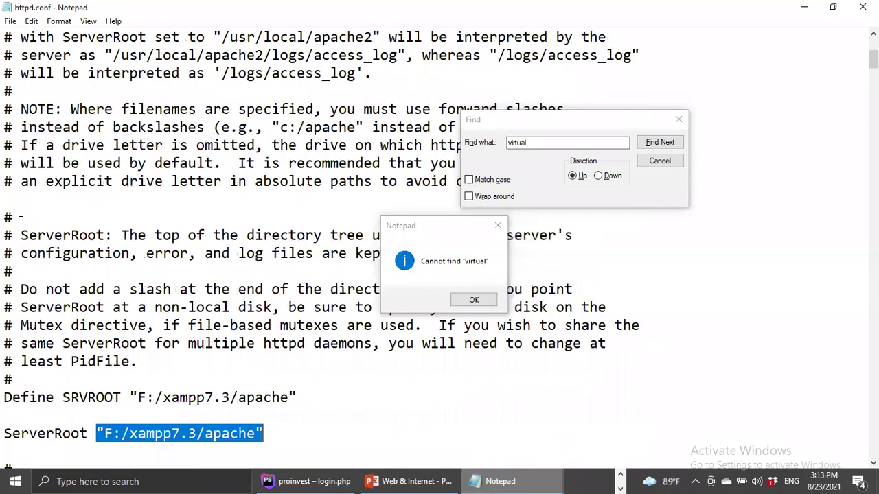
scroll(20, 220, "up", 5)
Locate the ServerName directive in the main server configuration of httpd.conf and examine its host name and port.
scroll(44, 241, "down", 10)
scroll(62, 294, "down", 20)
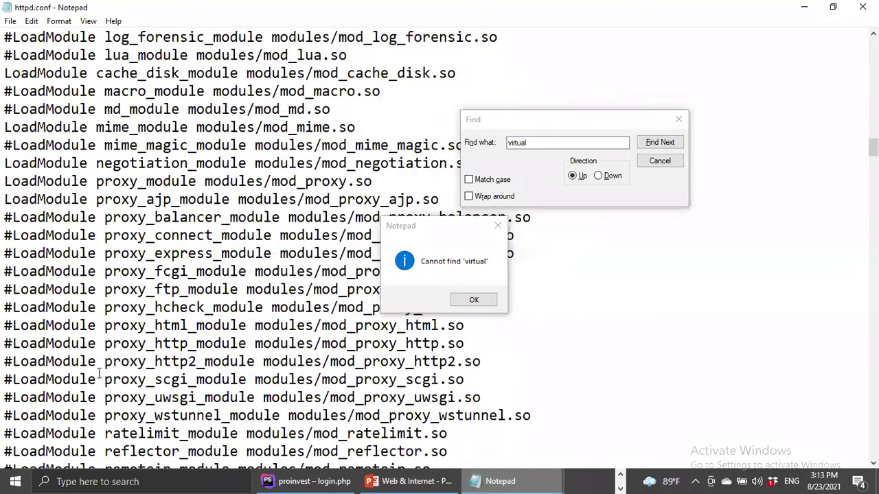
scroll(100, 372, "down", 18)
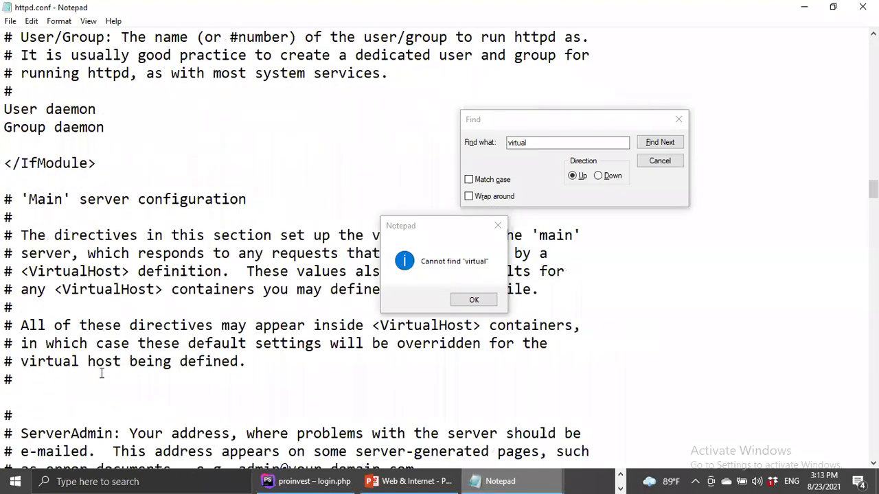
scroll(102, 373, "down", 6)
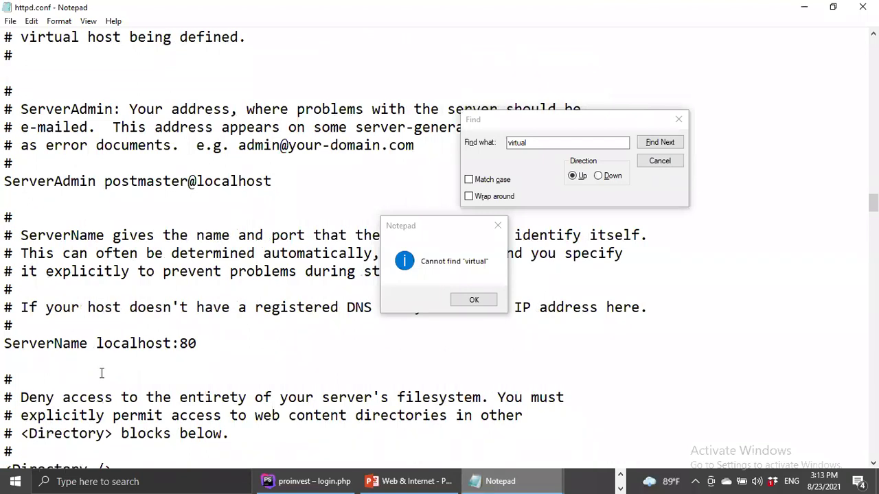
double_click(58, 346)
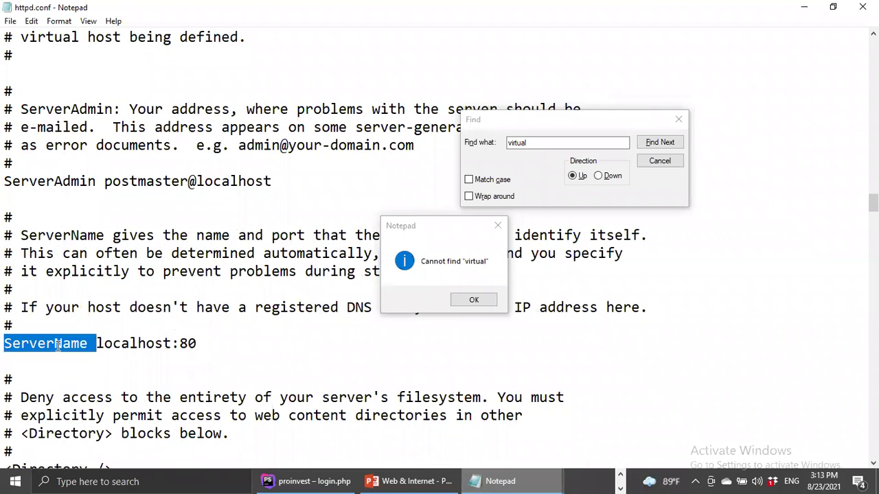
left_click(157, 339)
double_click(30, 342)
double_click(139, 341)
left_click(189, 343)
key("Left")
key("shift+Left")
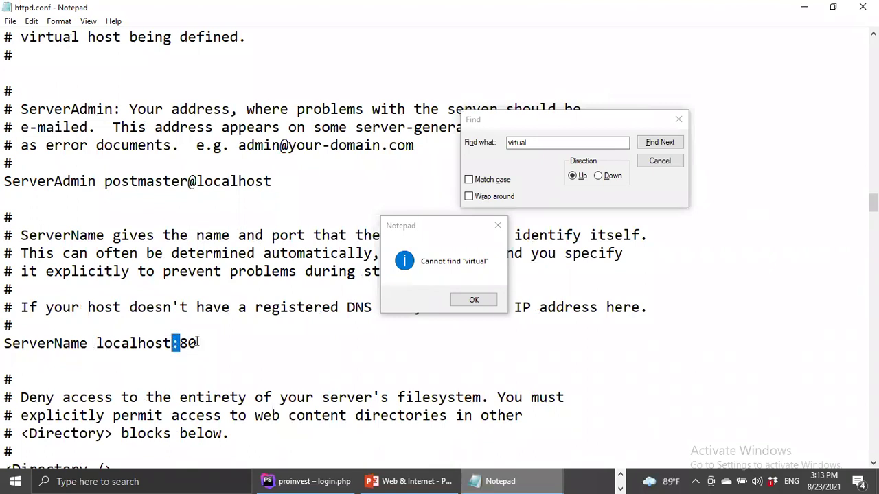
double_click(152, 343)
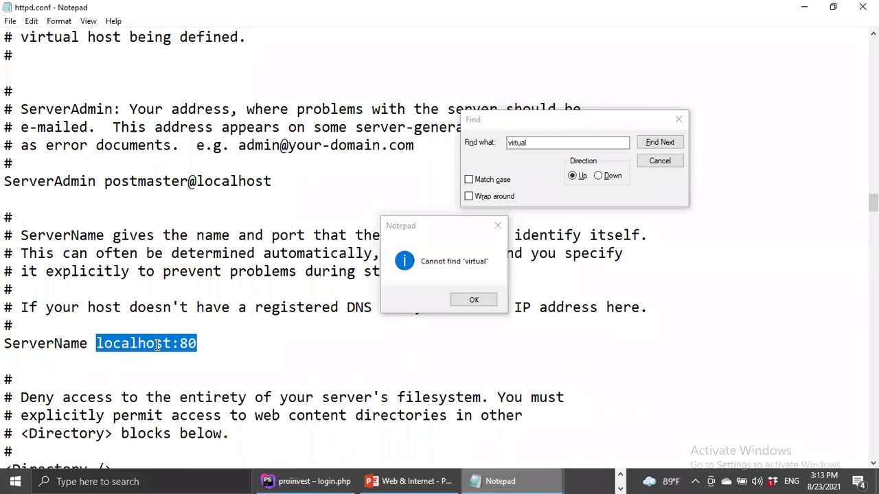
scroll(160, 343, "up", 1)
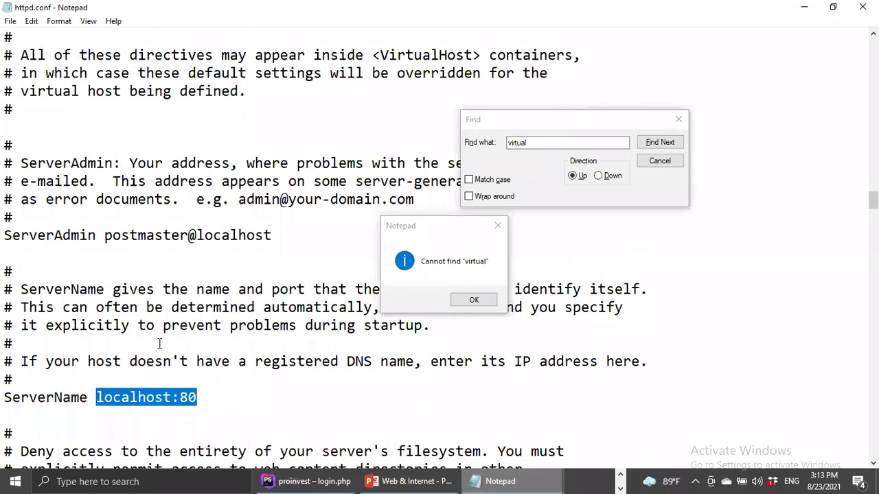
double_click(45, 396)
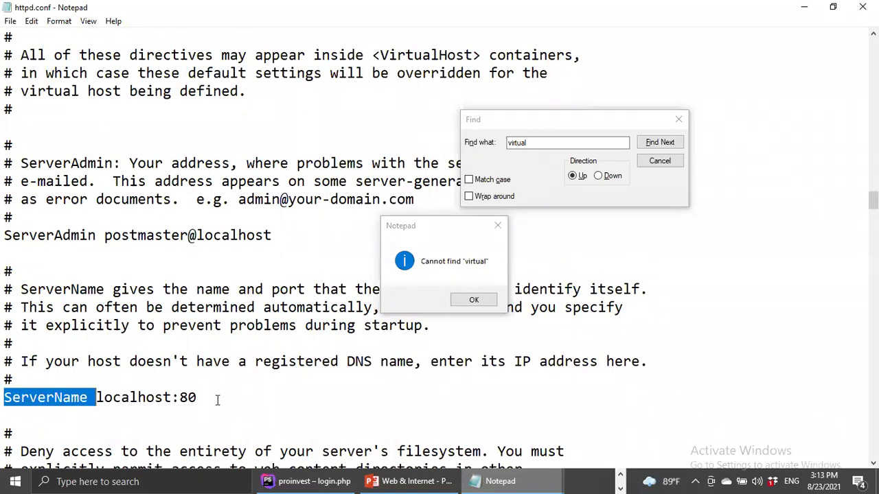
left_click_drag(201, 399, 130, 398)
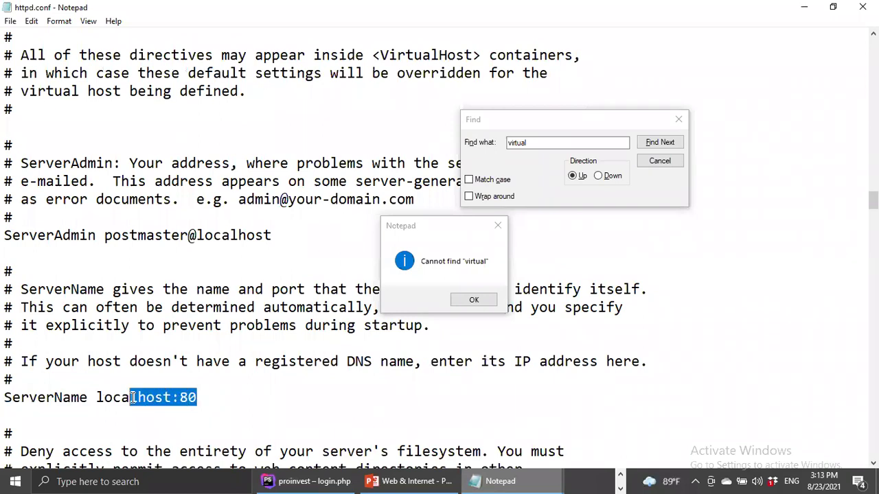
left_click(210, 396)
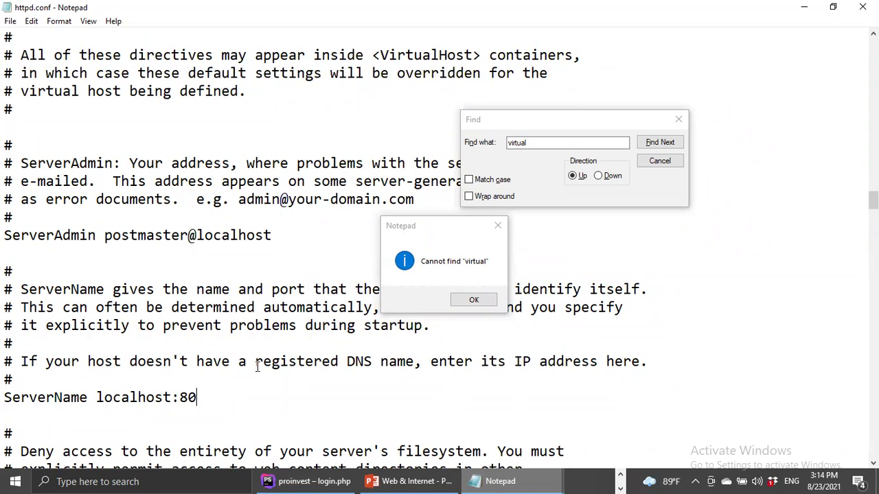
Dismiss the search message and the Find dialog, and highlight the host and port value of ServerName.
left_click(496, 226)
left_click(663, 162)
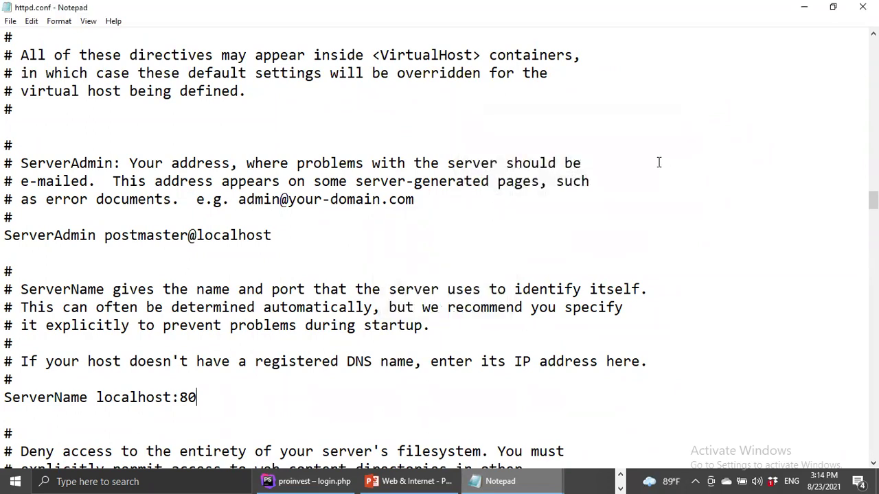
double_click(46, 398)
left_click_drag(97, 398, 196, 398)
Examine the root Directory block below ServerName, including its comments on denied access and the Require rule.
scroll(274, 378, "down", 2)
scroll(273, 378, "down", 2)
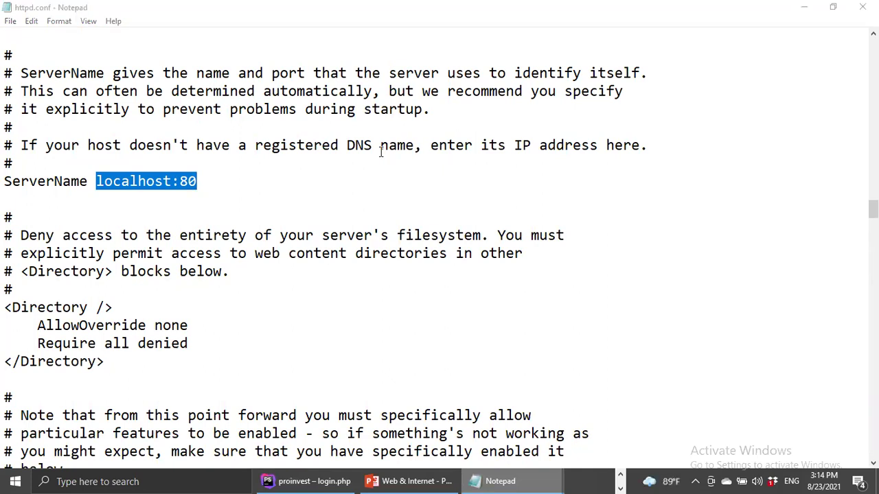
left_click(145, 237)
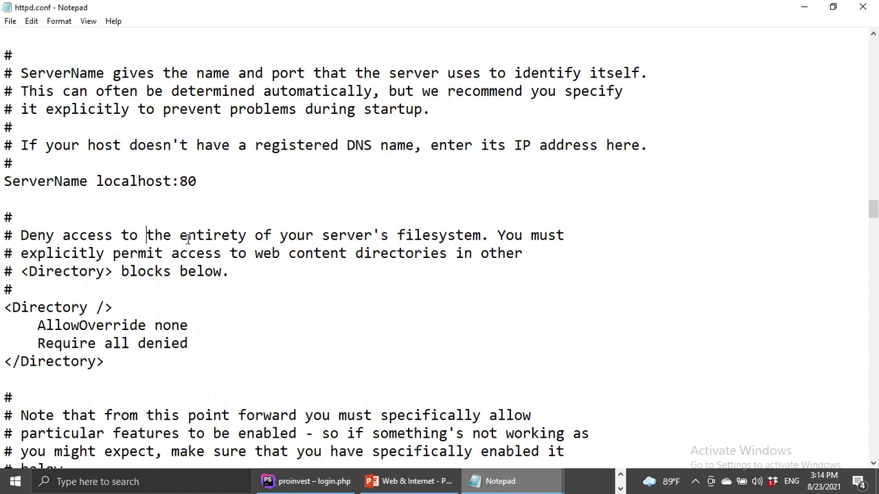
double_click(197, 235)
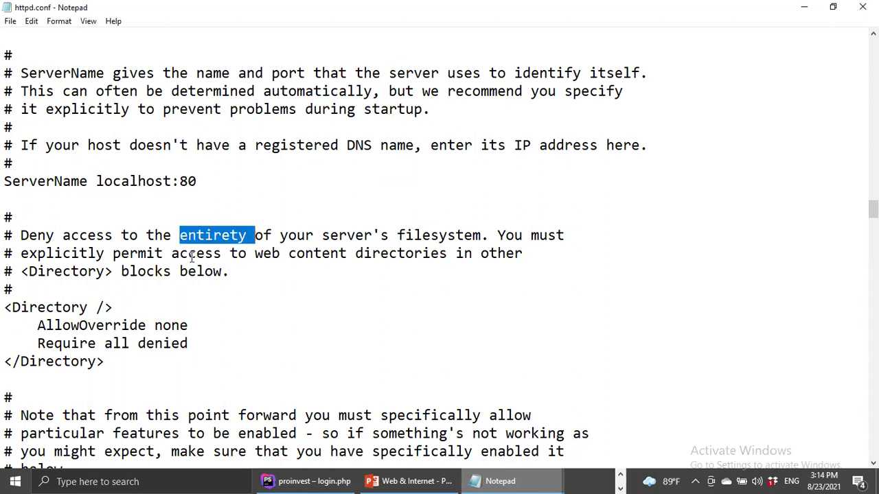
double_click(192, 254)
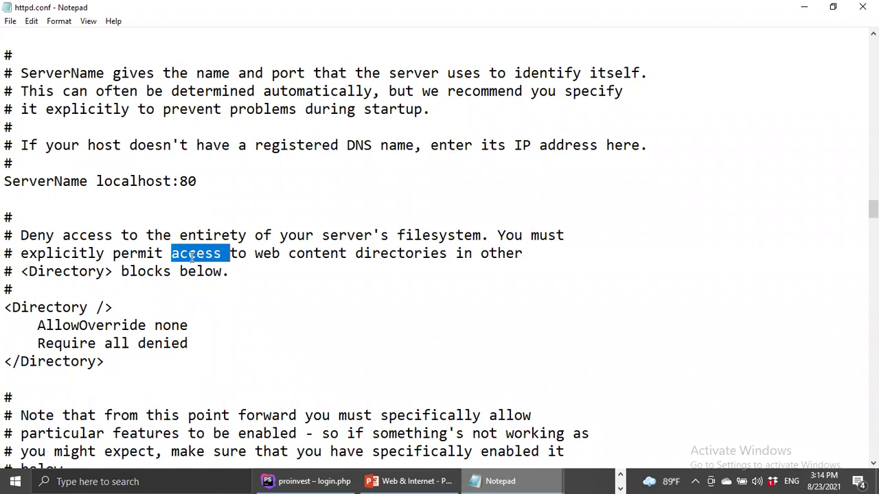
double_click(91, 344)
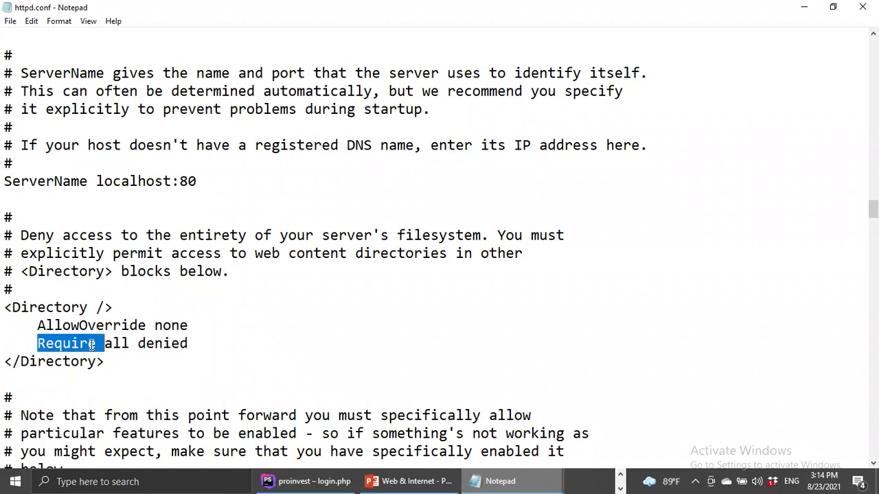
double_click(144, 343)
double_click(65, 346)
double_click(60, 360)
left_click(55, 306)
double_click(55, 307)
Look through the remaining httpd.conf sections from DocumentRoot to the MIME settings and minimise Notepad.
scroll(55, 307, "down", 6)
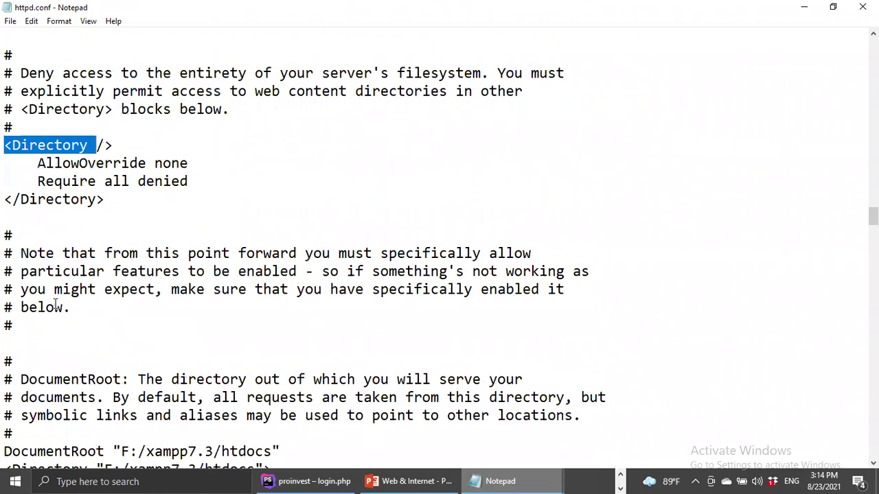
scroll(55, 307, "down", 16)
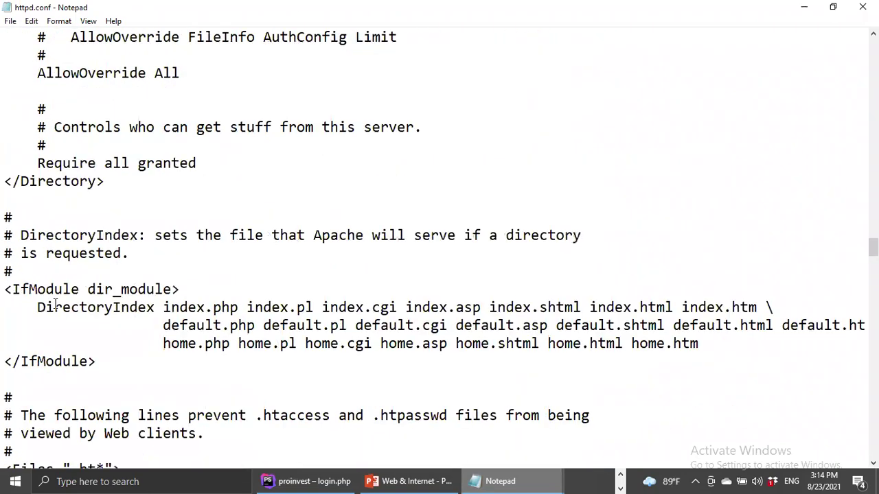
scroll(55, 304, "down", 20)
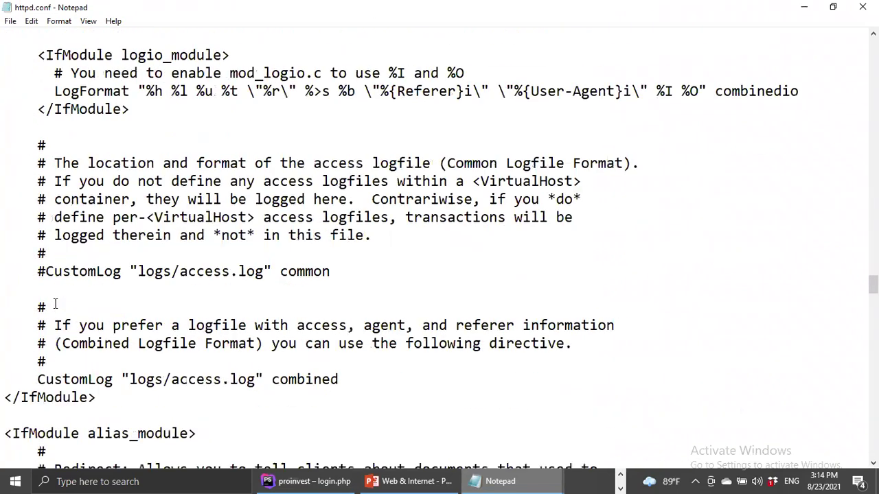
scroll(58, 306, "down", 11)
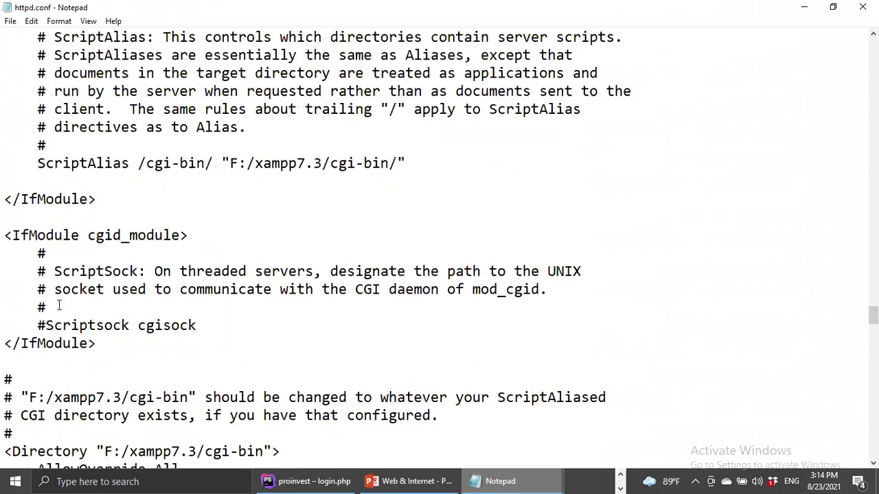
scroll(58, 307, "down", 10)
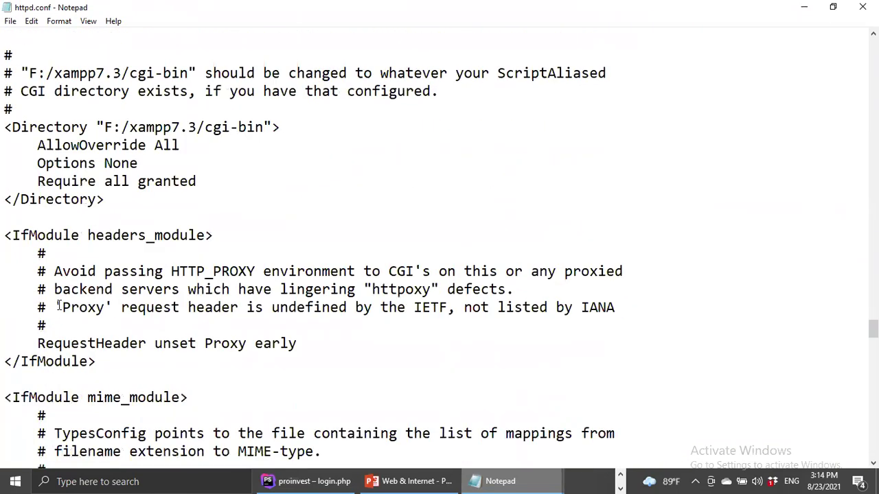
scroll(57, 307, "down", 10)
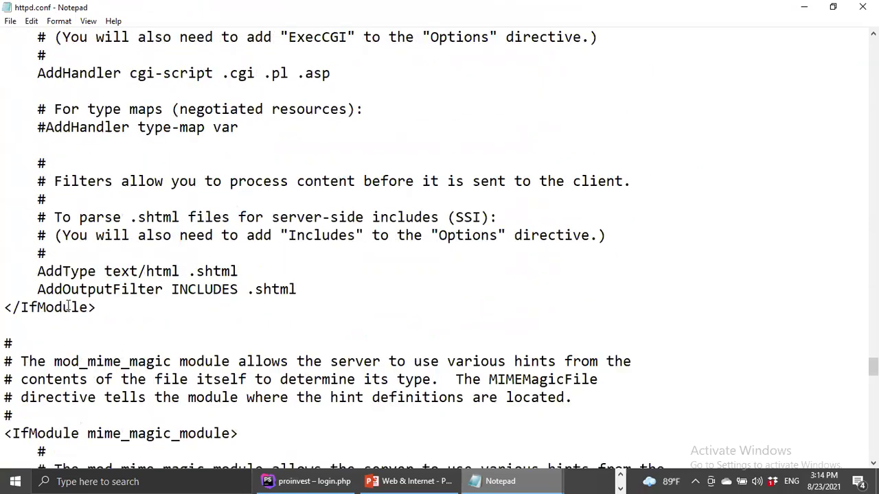
left_click(803, 7)
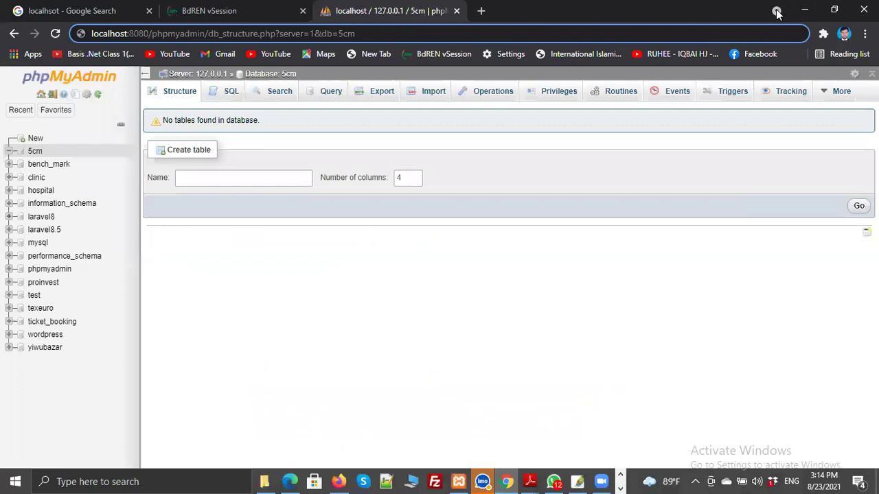
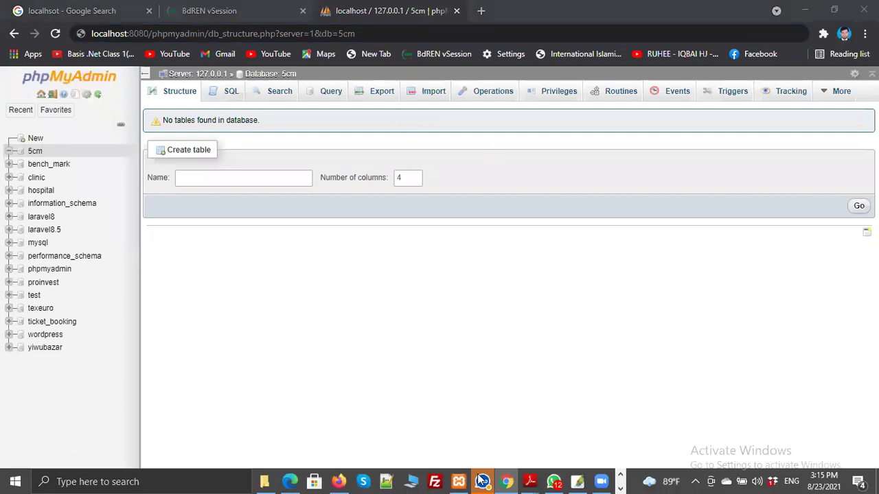
left_click(554, 481)
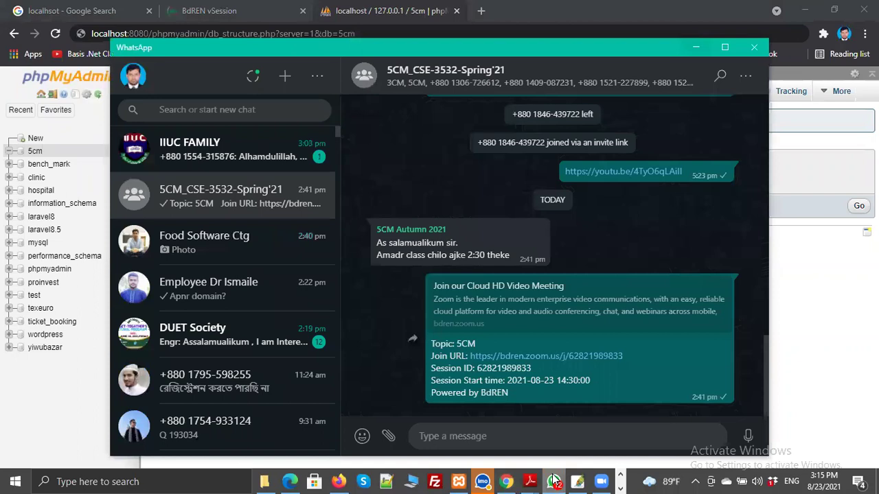
left_click(554, 481)
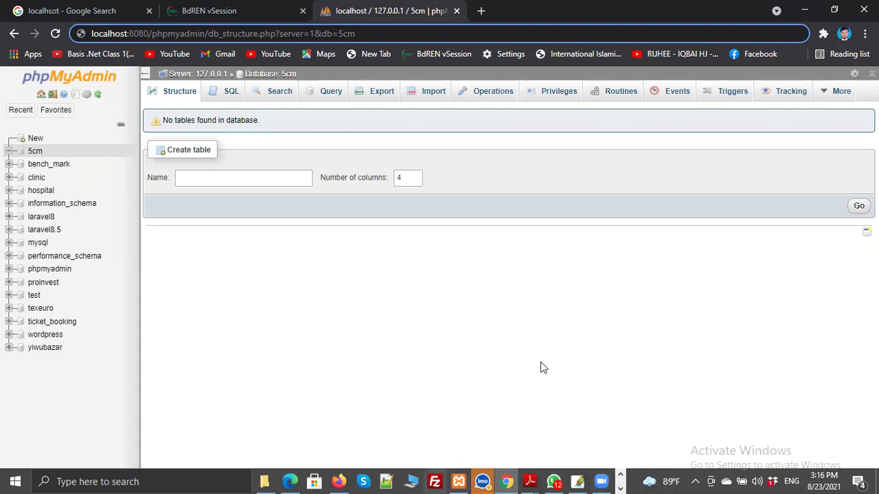
left_click(620, 484)
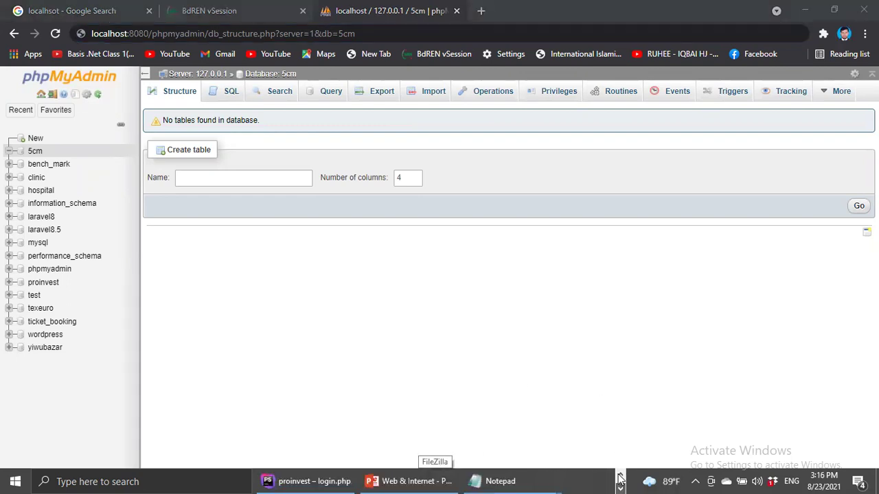
left_click(619, 475)
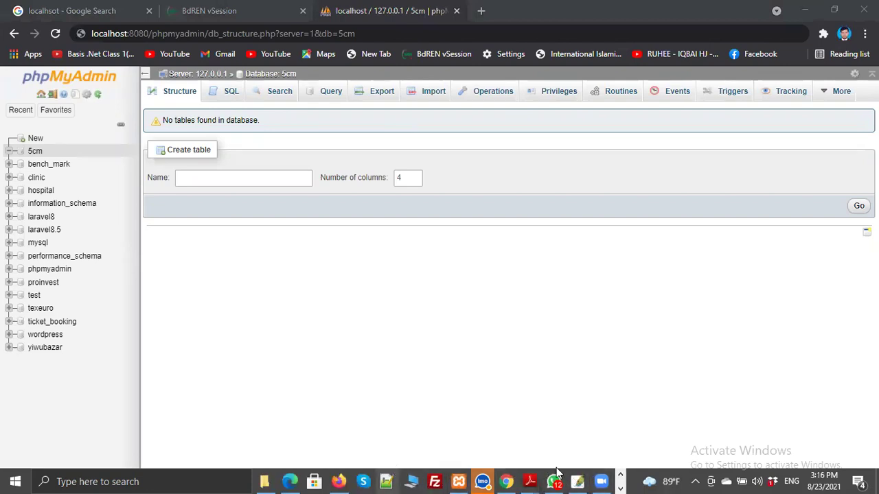
left_click(620, 486)
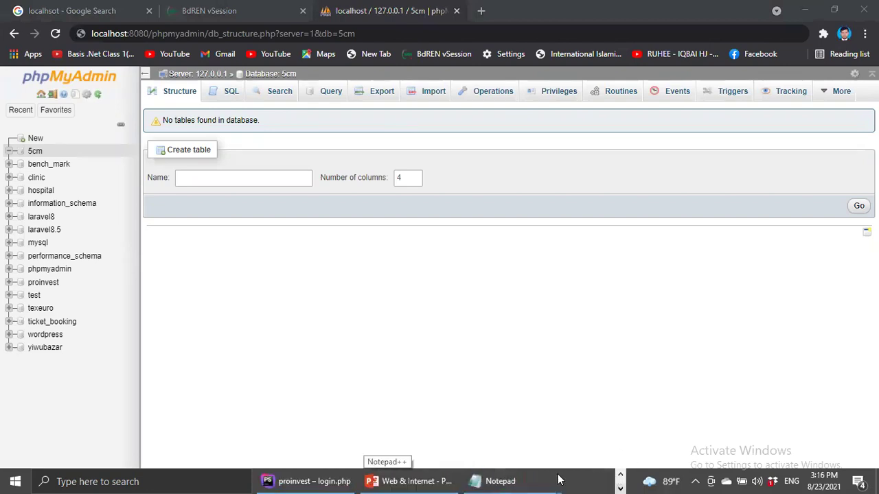
left_click(282, 481)
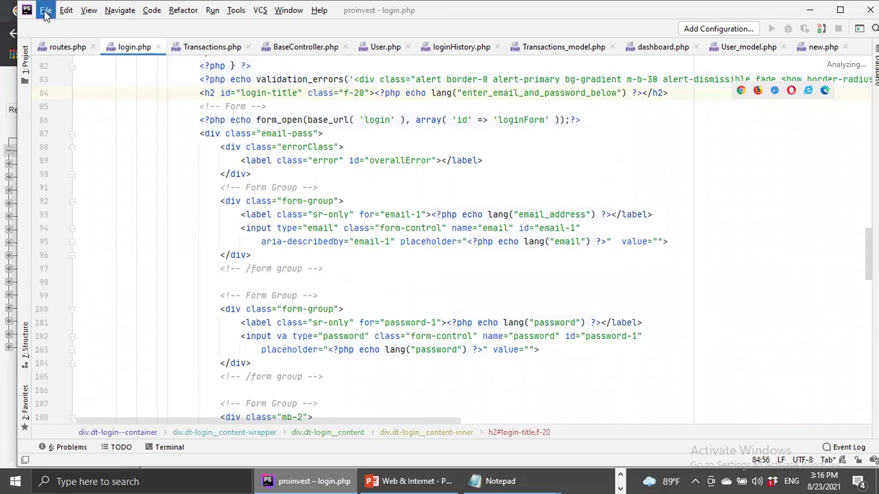
left_click(45, 11)
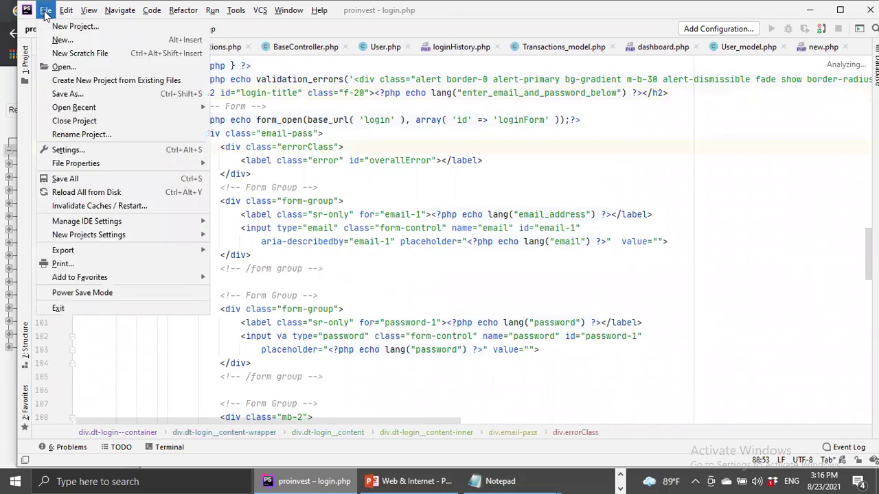
left_click(78, 26)
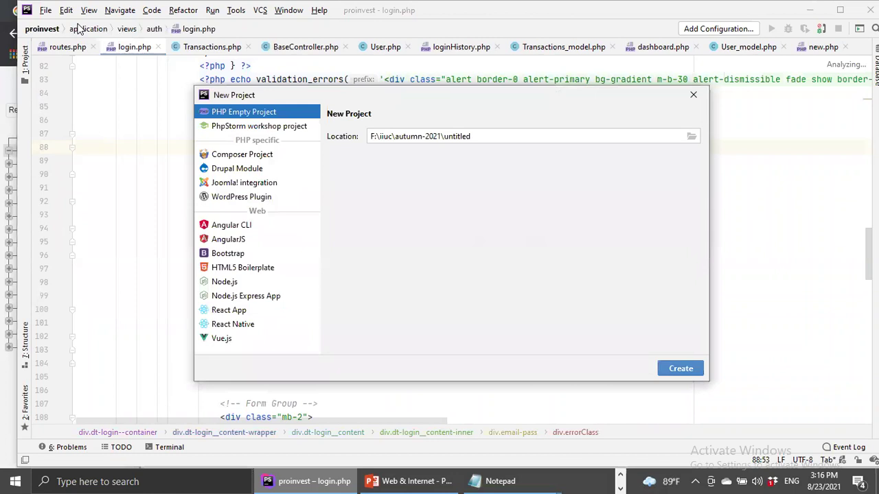
left_click(693, 95)
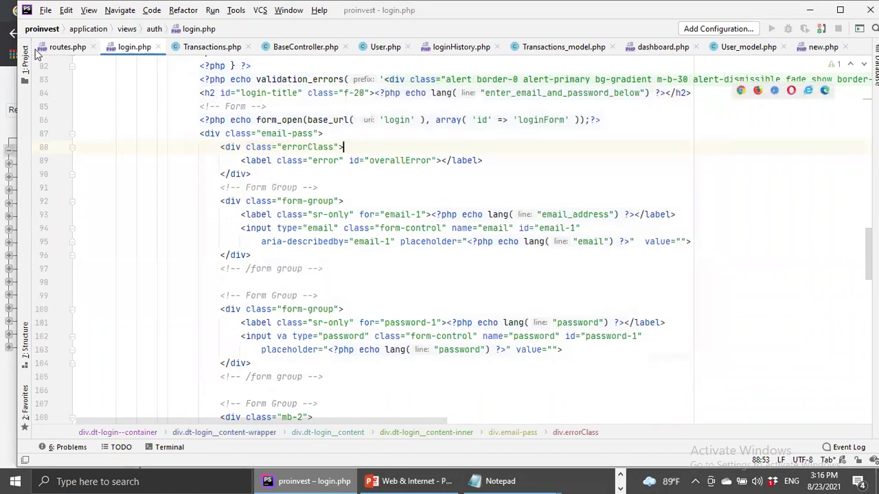
left_click(44, 11)
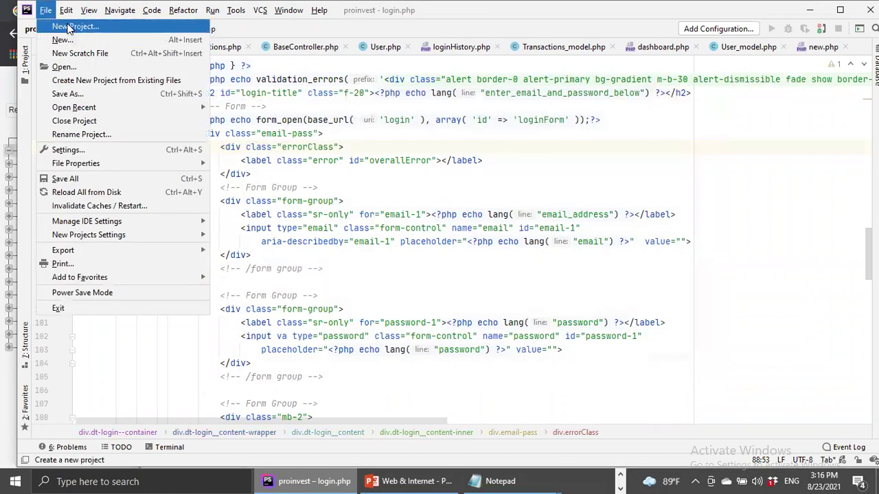
Minimise PhpStorm, both browsers and the XAMPP Control Panel, and close the php Notepad window together with its Find dialog.
left_click(810, 14)
left_click(804, 12)
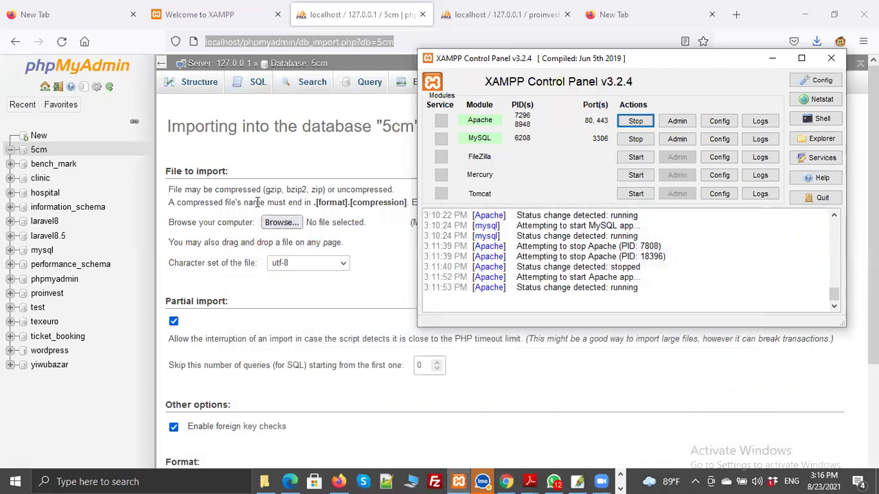
left_click(773, 57)
left_click(804, 14)
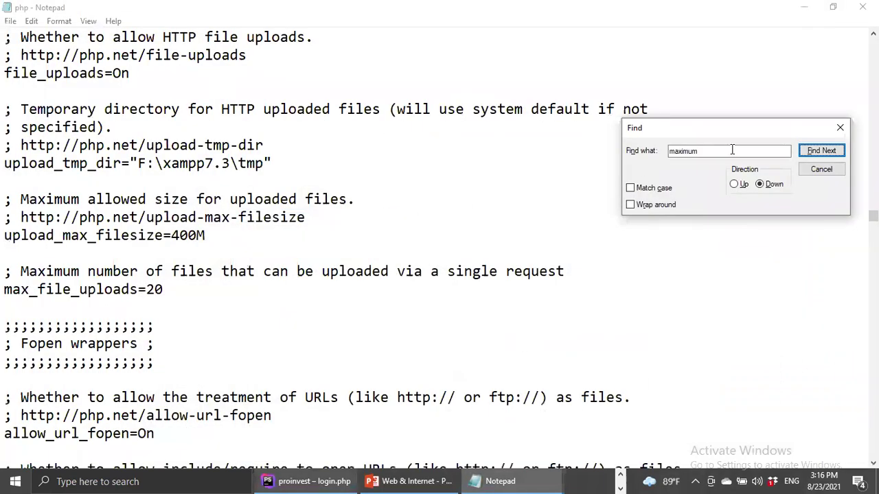
left_click(839, 129)
left_click(862, 6)
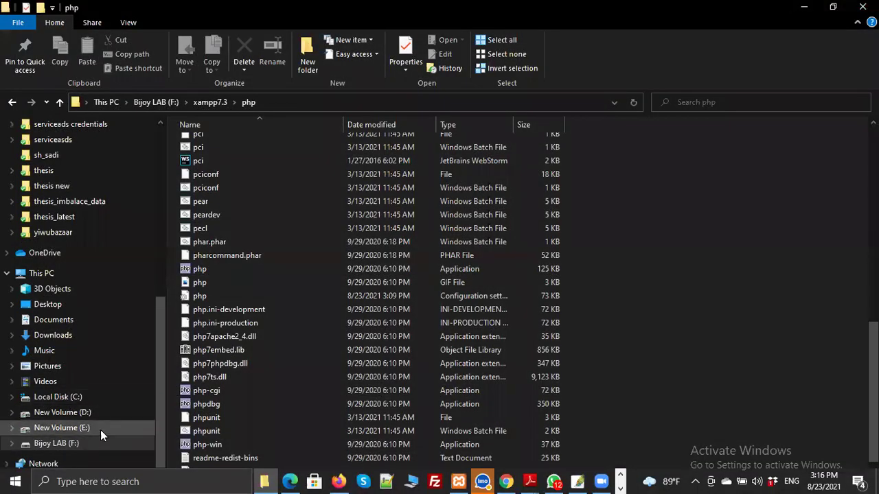
Open the htdocs folder inside xampp7.3 on drive F: and look through its project folders and files.
left_click(78, 427)
left_click(81, 443)
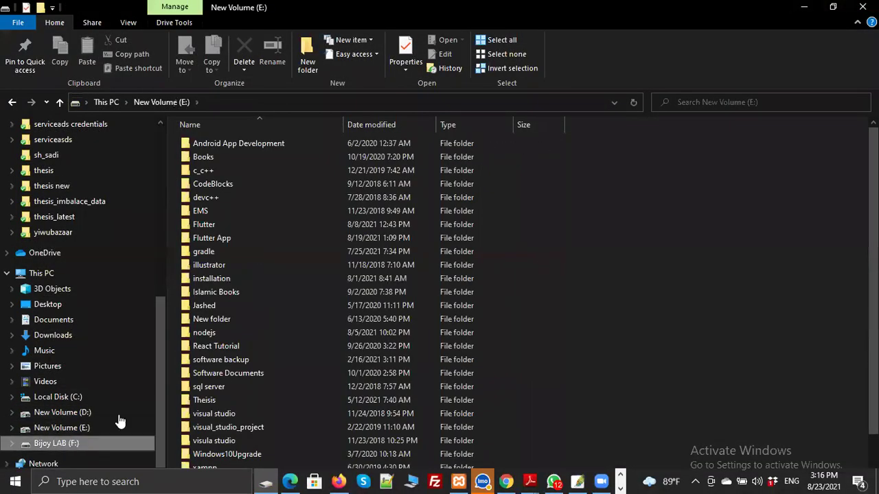
scroll(537, 379, "down", 10)
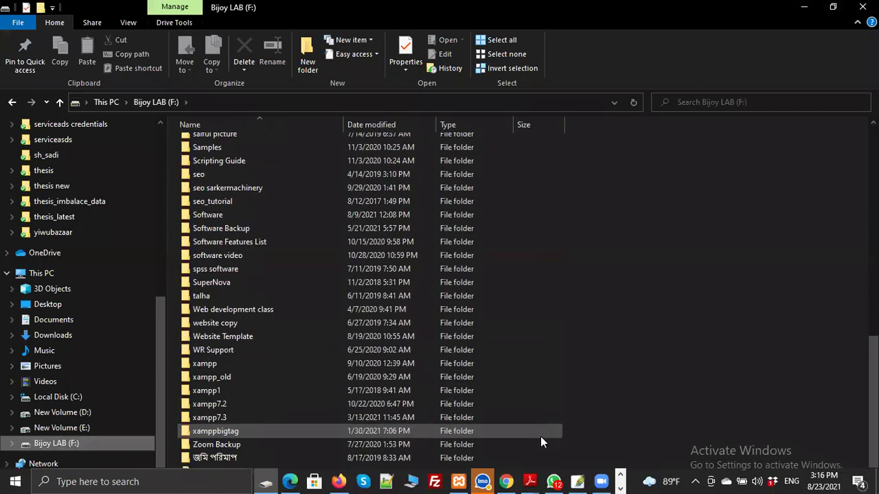
double_click(210, 419)
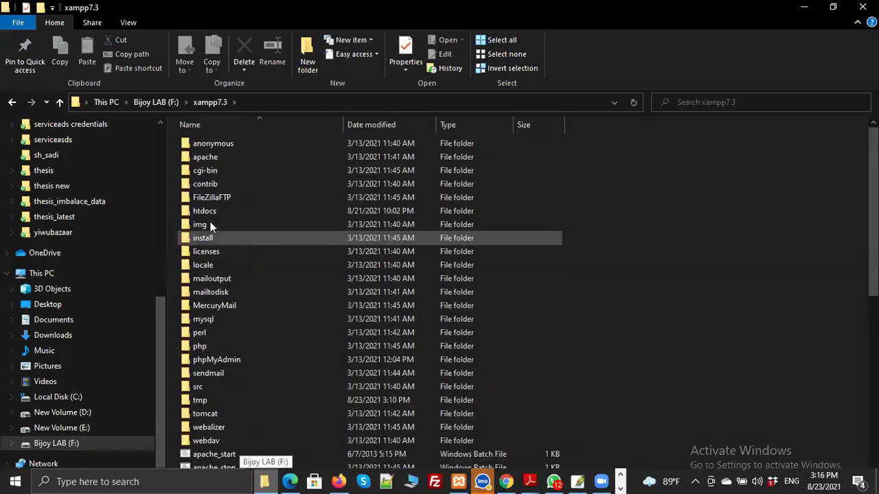
double_click(202, 210)
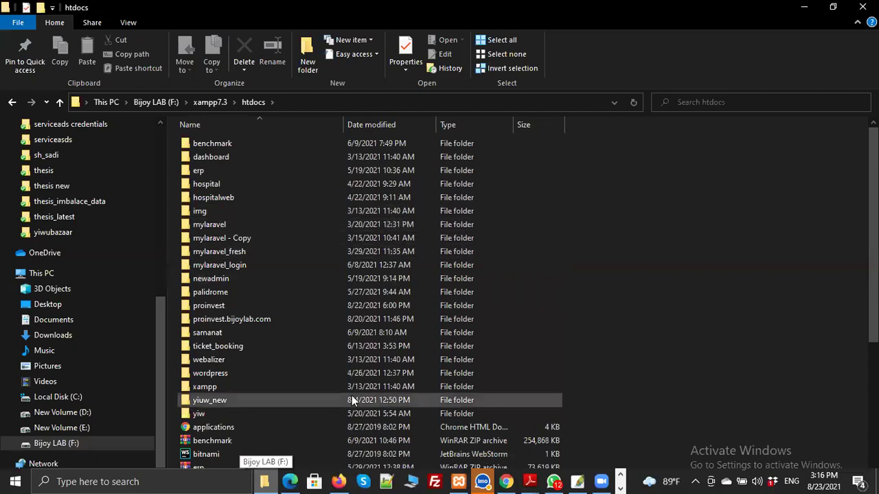
scroll(351, 400, "down", 5)
scroll(288, 388, "up", 1)
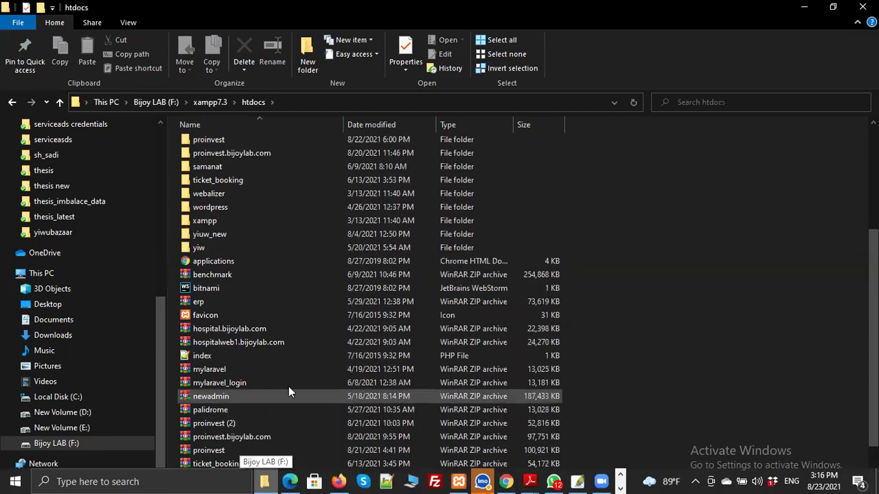
Return to the root of drive F:, look through its folders and reopen htdocs inside xampp7.3.
left_click(100, 437)
scroll(486, 306, "down", 2)
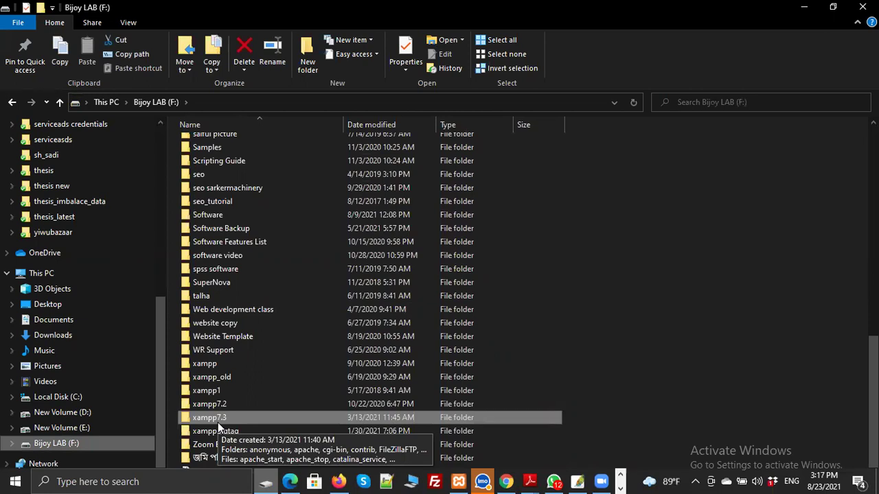
scroll(218, 424, "up", 5)
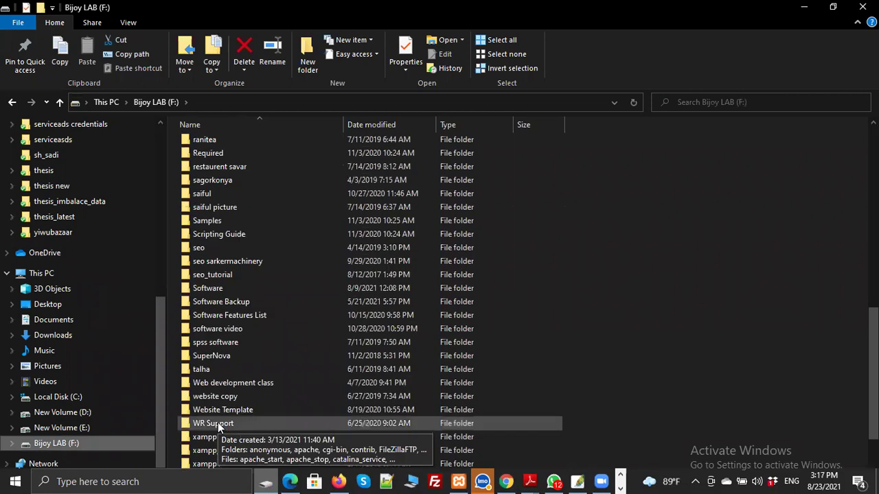
scroll(218, 425, "up", 5)
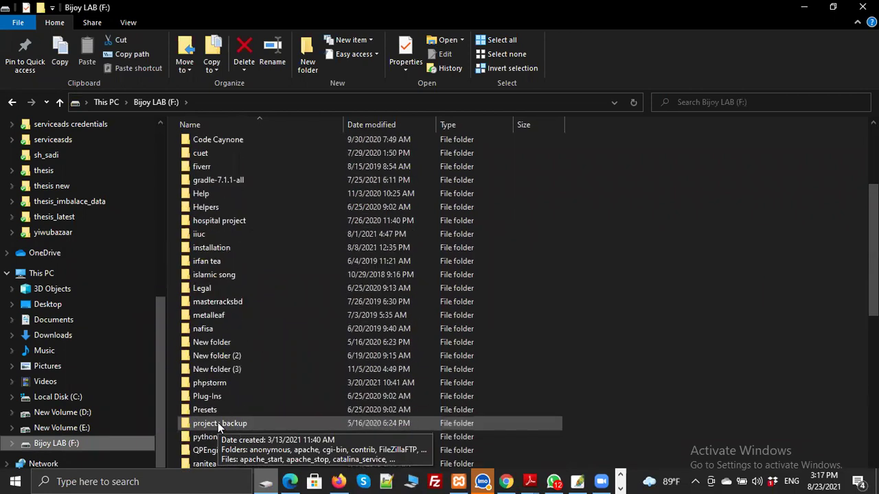
scroll(218, 426, "up", 2)
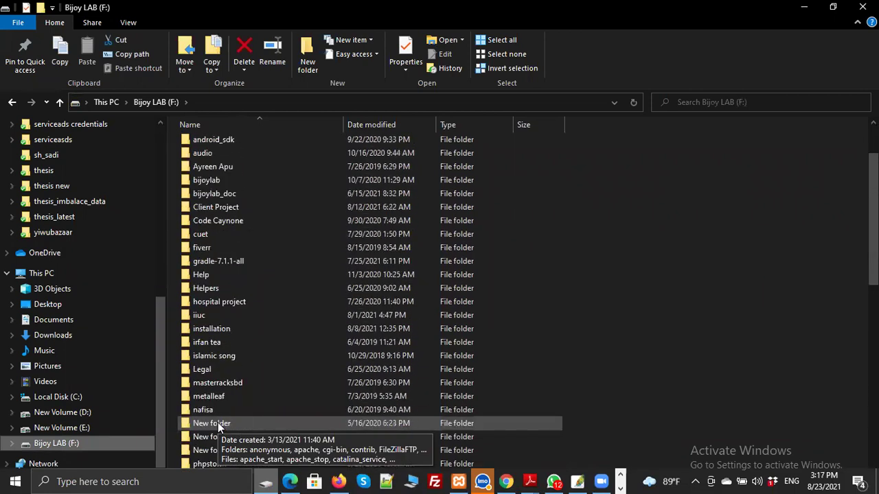
scroll(372, 437, "down", 9)
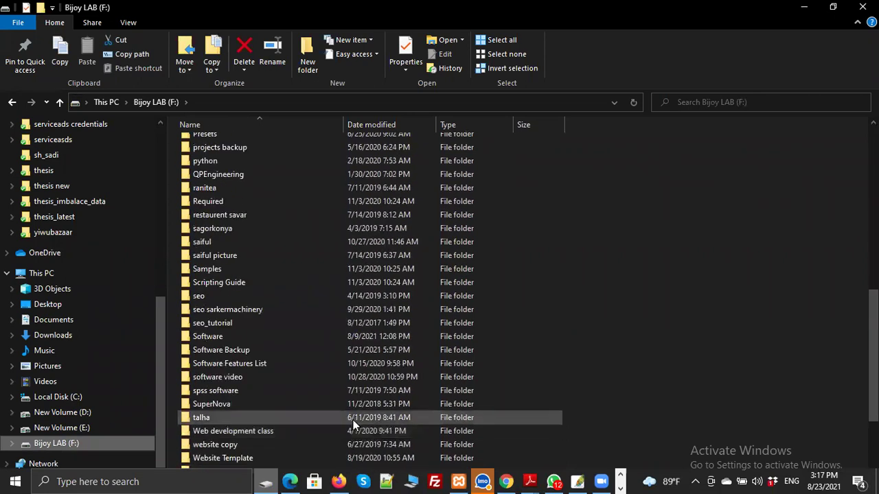
scroll(353, 425, "down", 3)
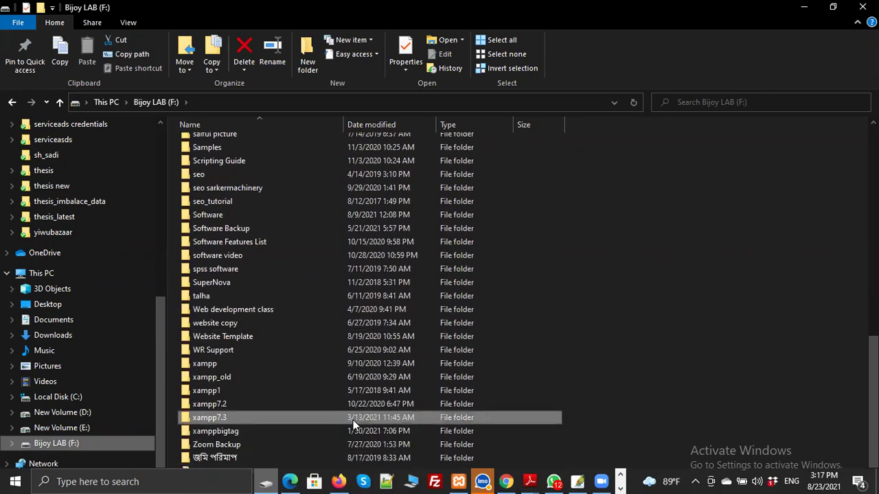
double_click(204, 418)
double_click(231, 213)
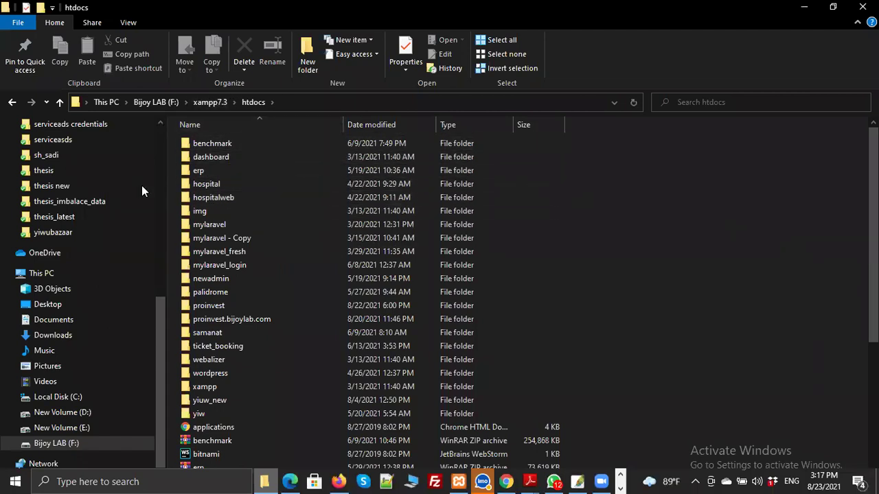
Copy the first_class folder from F:\iiuc\autumn-2021\5CM.
left_click(63, 443)
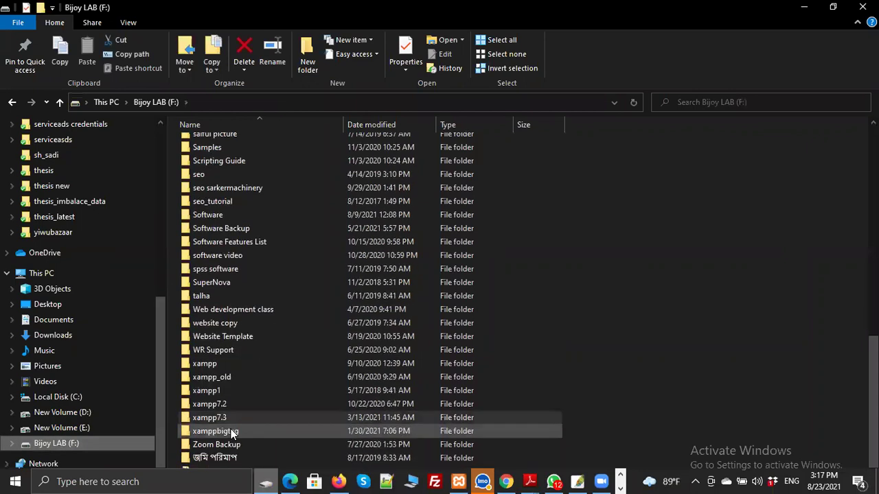
scroll(263, 242, "up", 3)
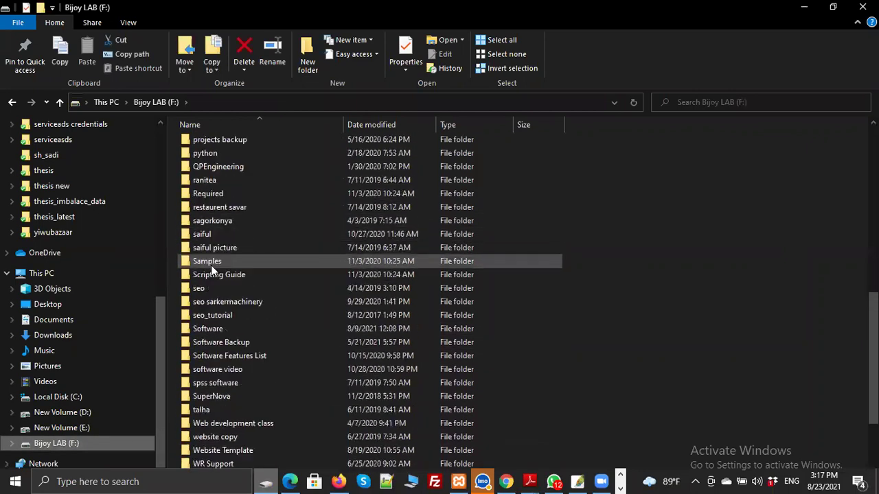
scroll(211, 265, "up", 6)
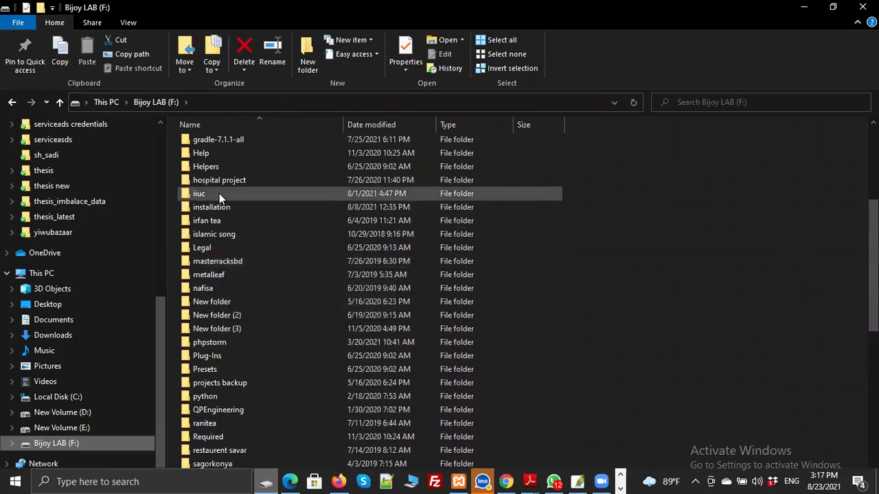
double_click(219, 193)
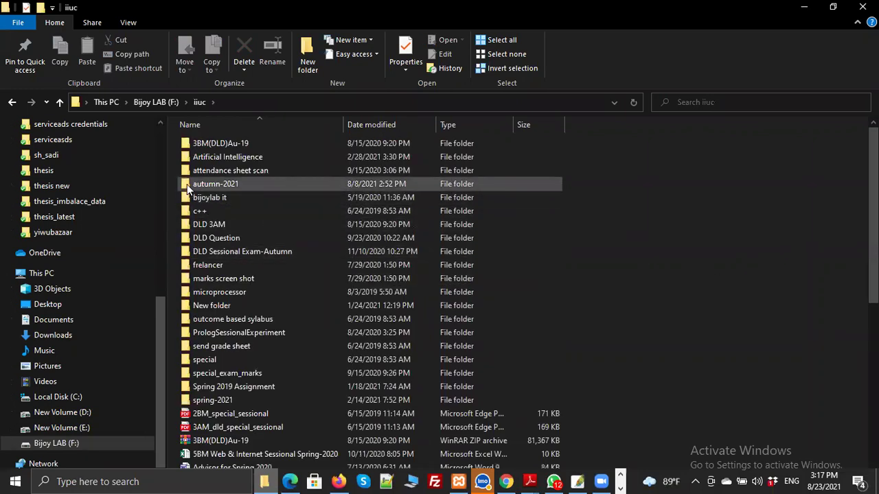
double_click(186, 184)
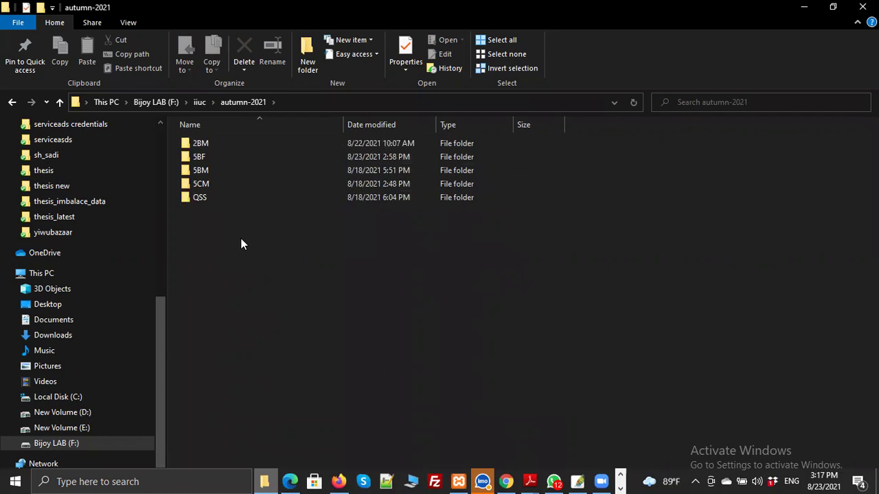
double_click(212, 183)
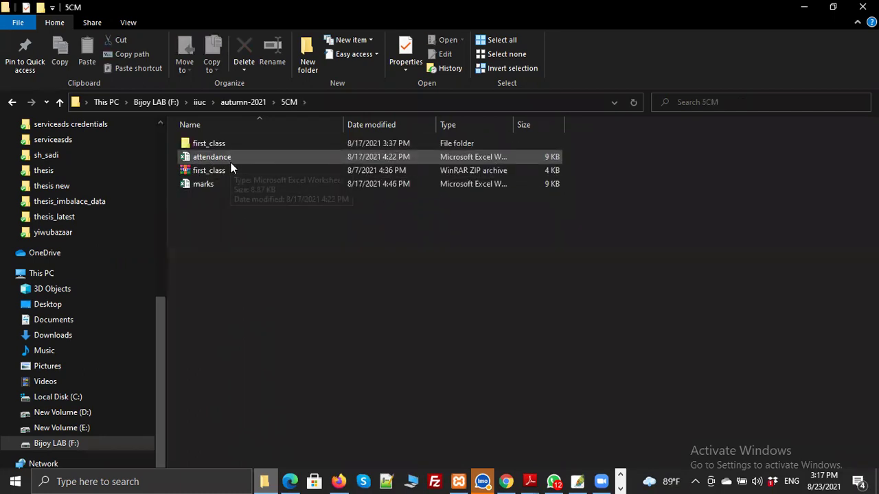
left_click(203, 143)
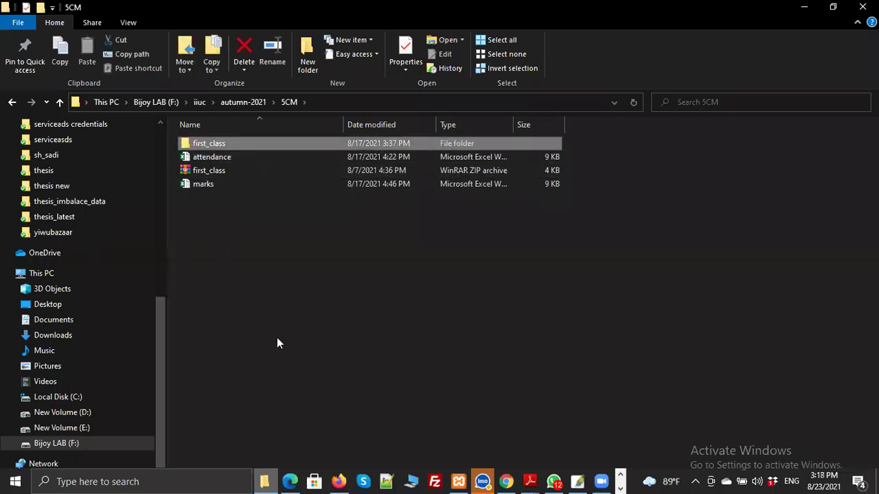
Paste the copied first_class folder into F:\xampp7.3\htdocs and locate it in the folder list.
left_click(91, 445)
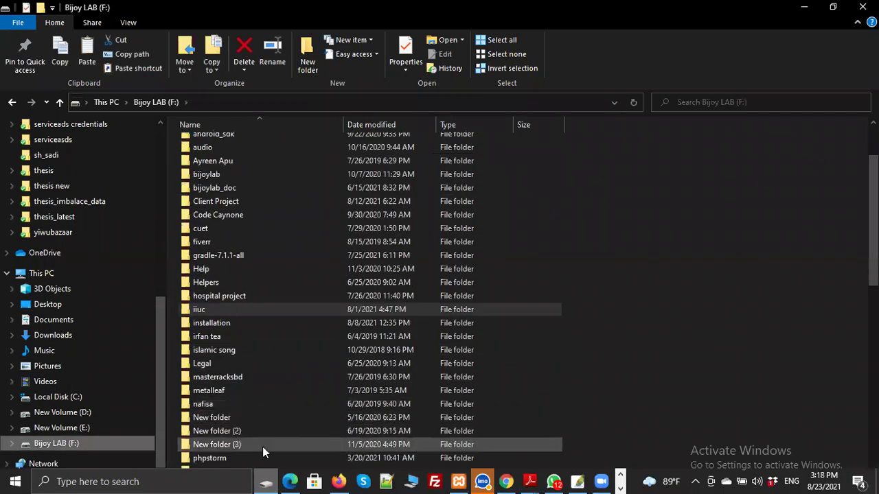
scroll(236, 450, "down", 2)
scroll(220, 365, "down", 5)
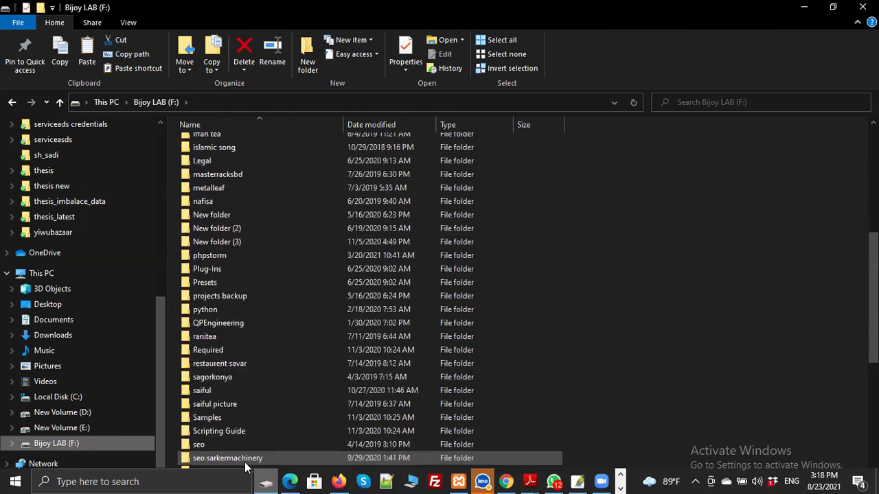
scroll(233, 454, "down", 5)
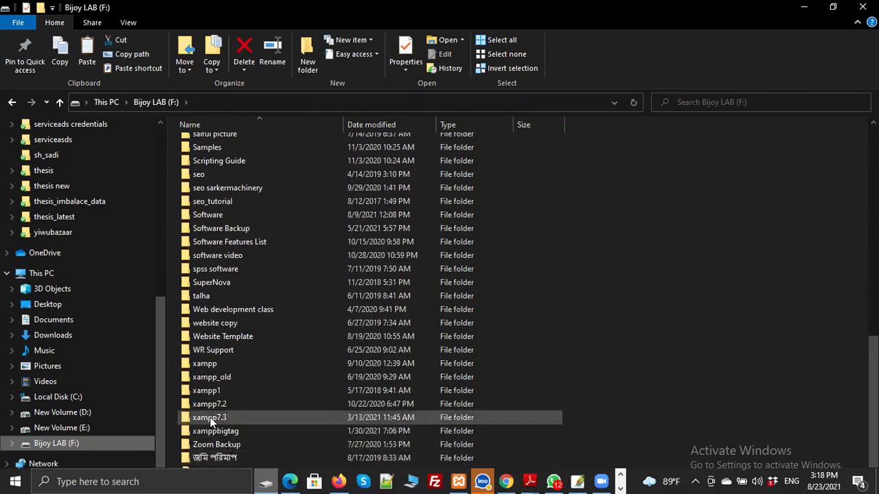
double_click(210, 417)
double_click(216, 214)
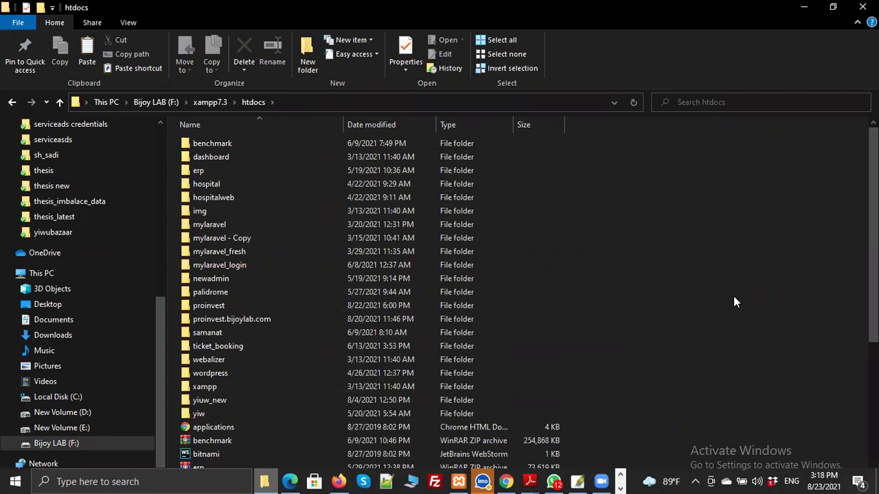
key("ctrl+v")
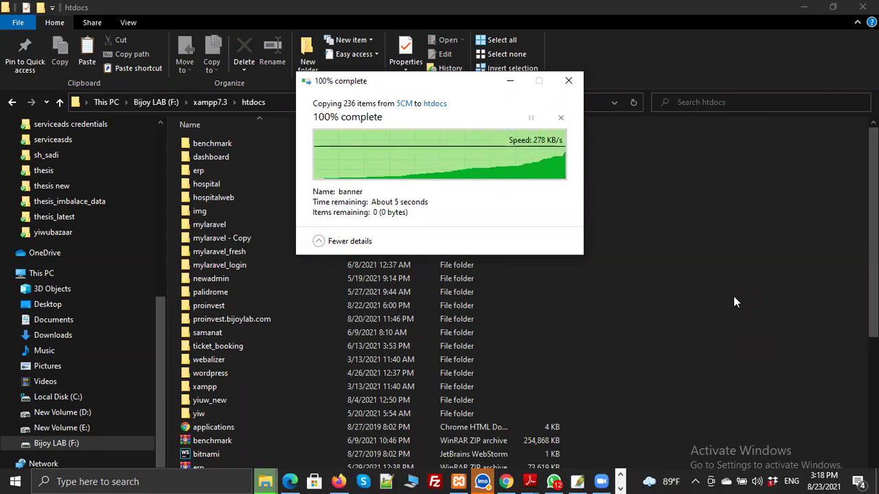
scroll(733, 296, "down", 5)
scroll(830, 238, "up", 2)
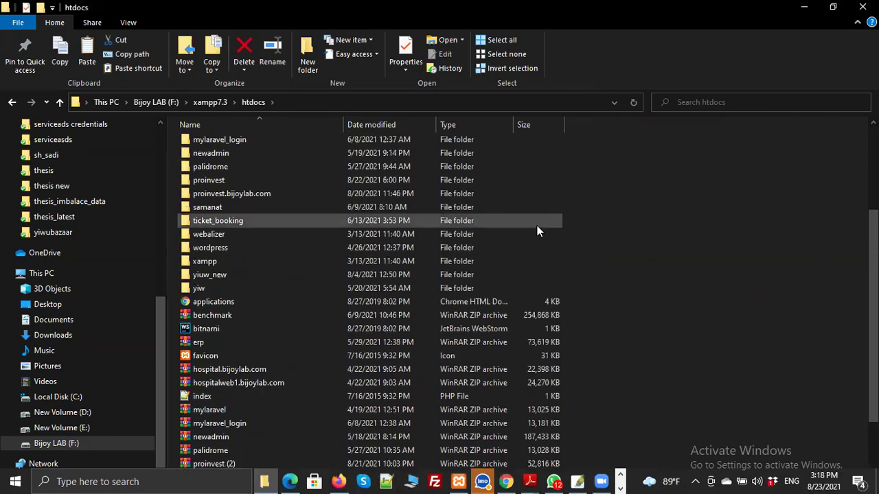
scroll(654, 215, "up", 4)
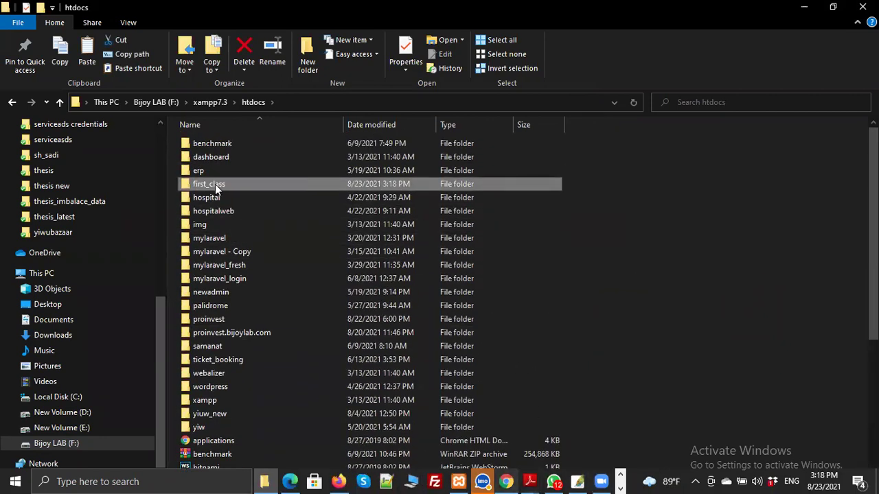
Switch to Firefox, load localhost/first_class and look through the page down to the student form.
left_click(337, 481)
left_click(445, 43)
key("ctrl+a")
key("BackSpace")
type("lo")
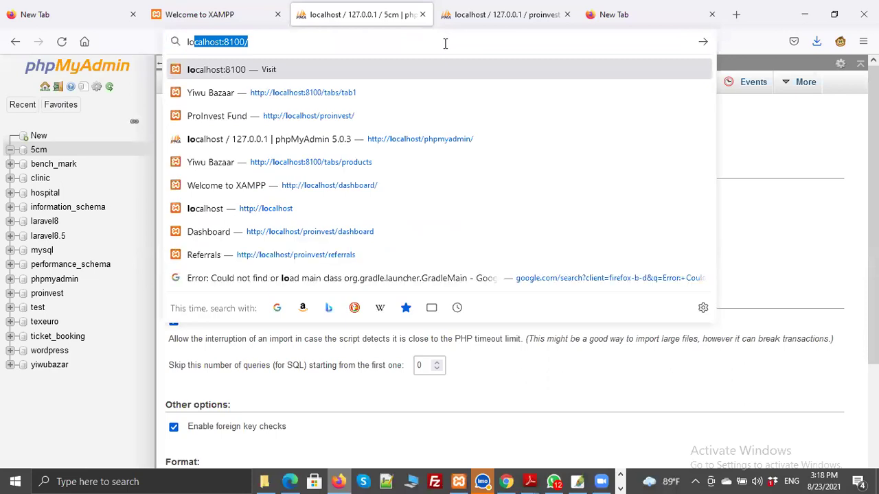
type("calhost")
key("BackSpace")
type("/first_class")
key("Return")
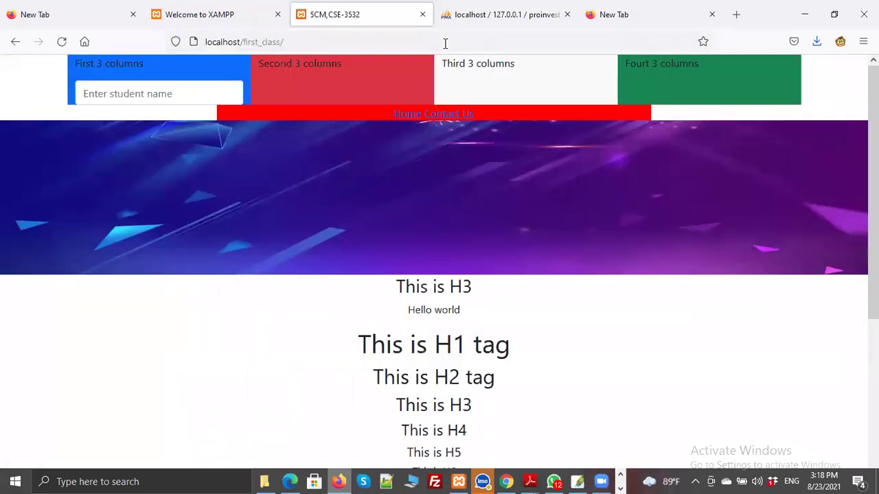
scroll(562, 305, "down", 4)
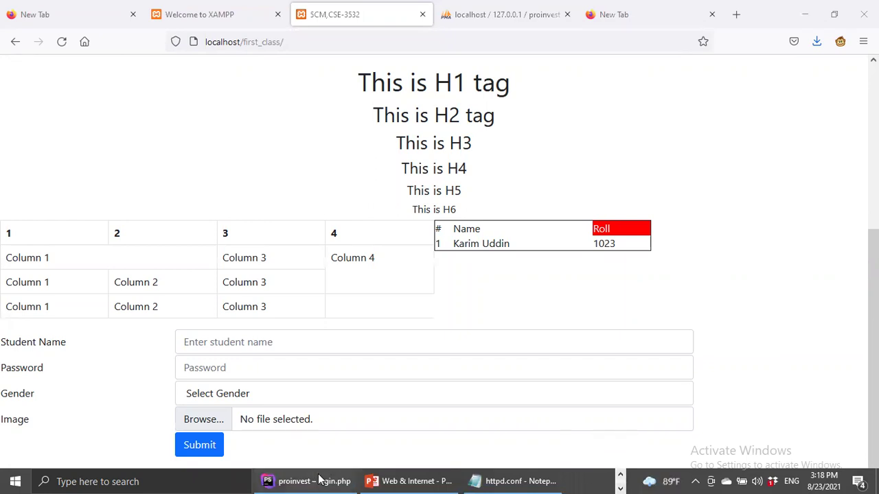
Switch to the PhpStorm window holding the proinvest project.
left_click(312, 480)
left_click(91, 120)
left_click(45, 10)
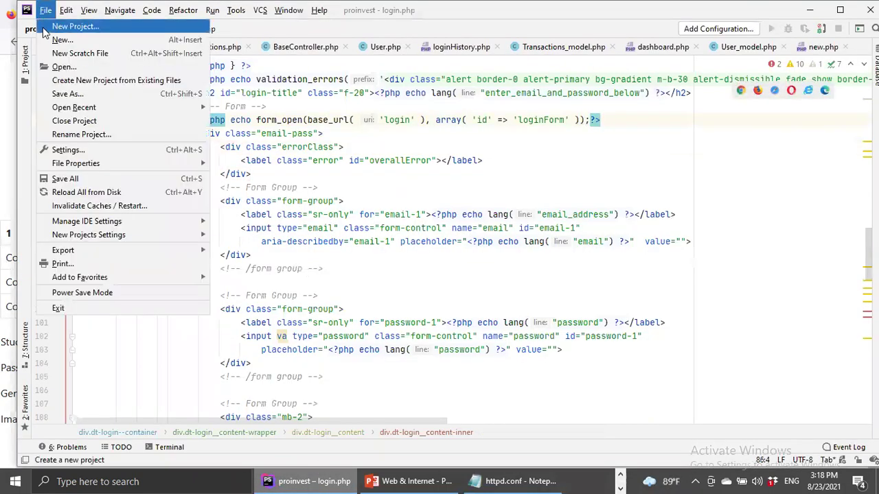
left_click(62, 67)
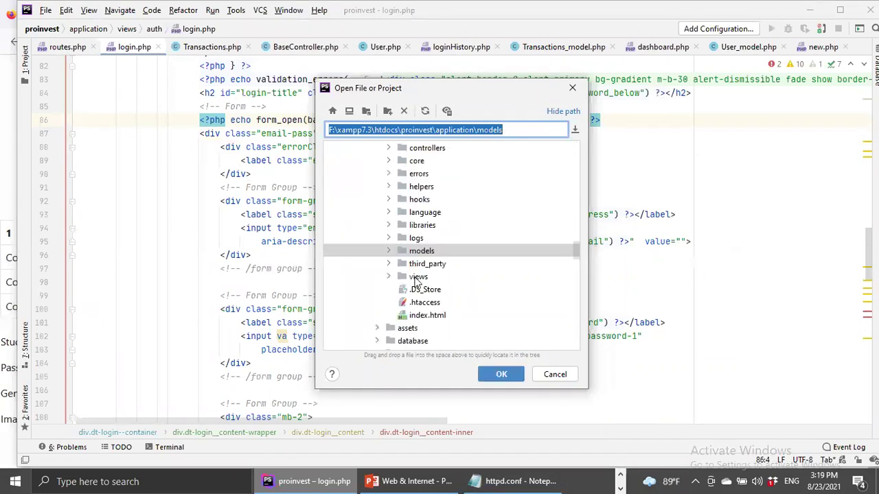
scroll(415, 282, "up", 5)
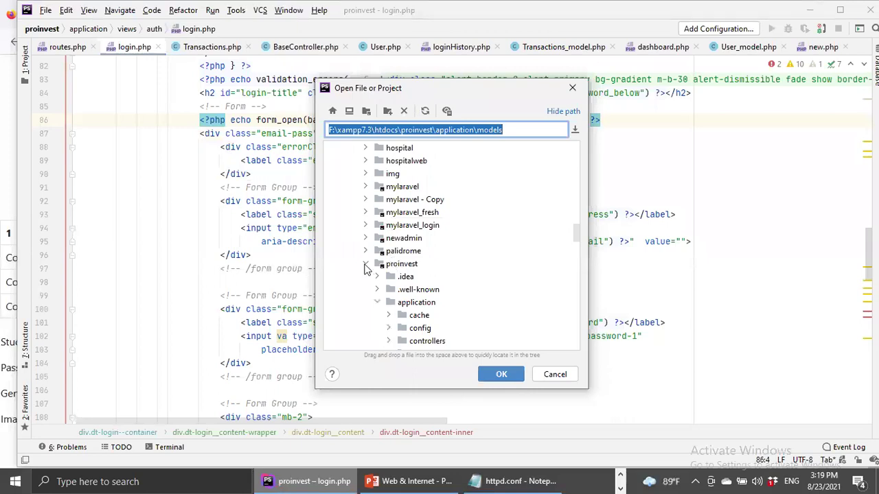
left_click(365, 266)
scroll(385, 271, "up", 2)
scroll(391, 272, "down", 2)
scroll(394, 271, "up", 2)
scroll(415, 236, "up", 2)
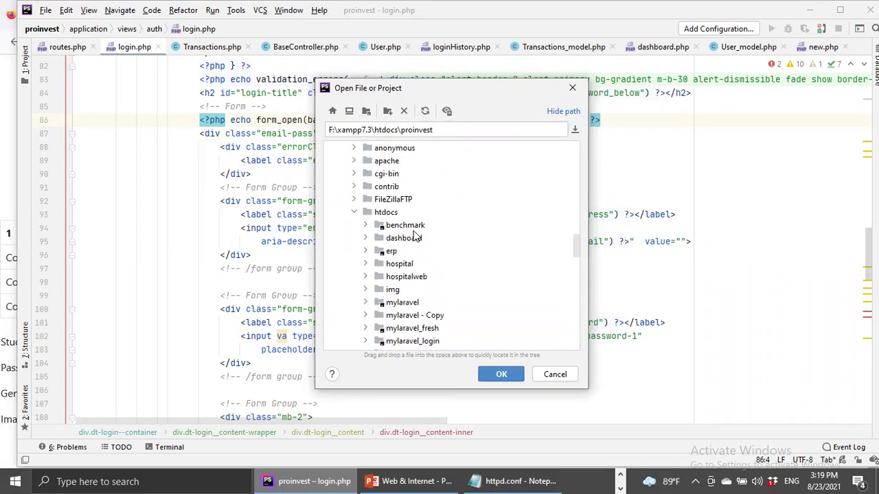
scroll(414, 237, "down", 2)
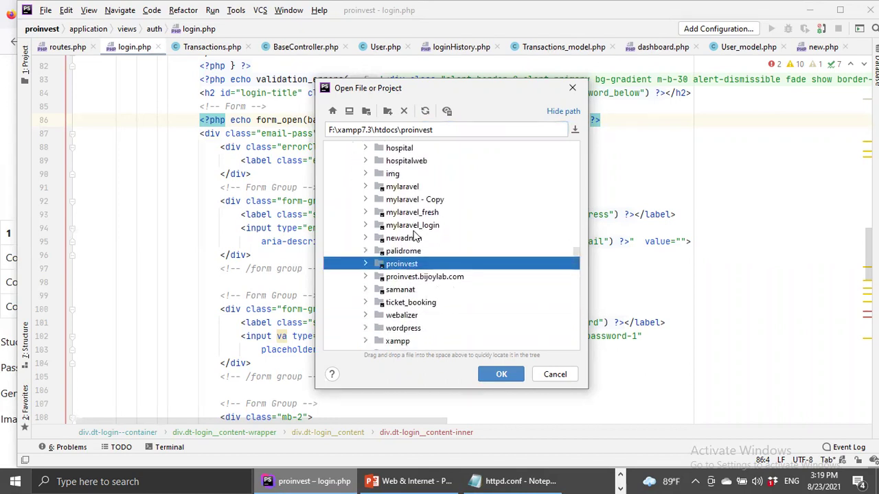
scroll(415, 237, "up", 2)
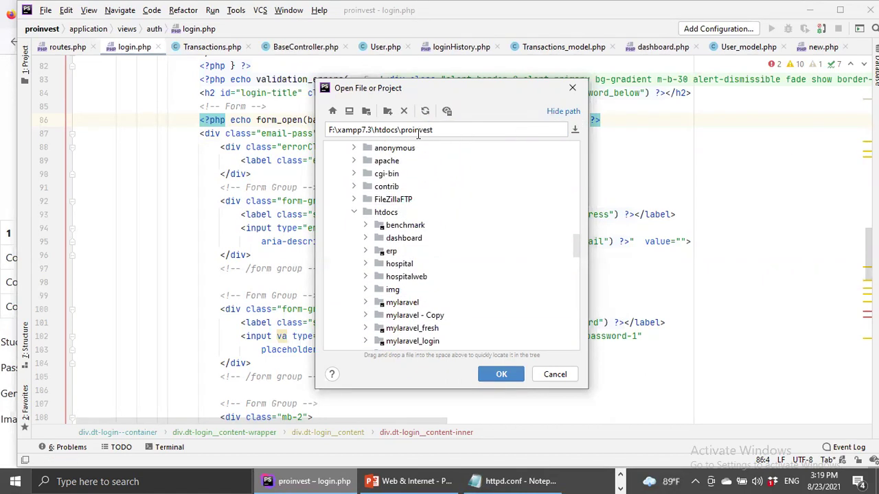
left_click_drag(402, 130, 481, 131)
key("BackSpace")
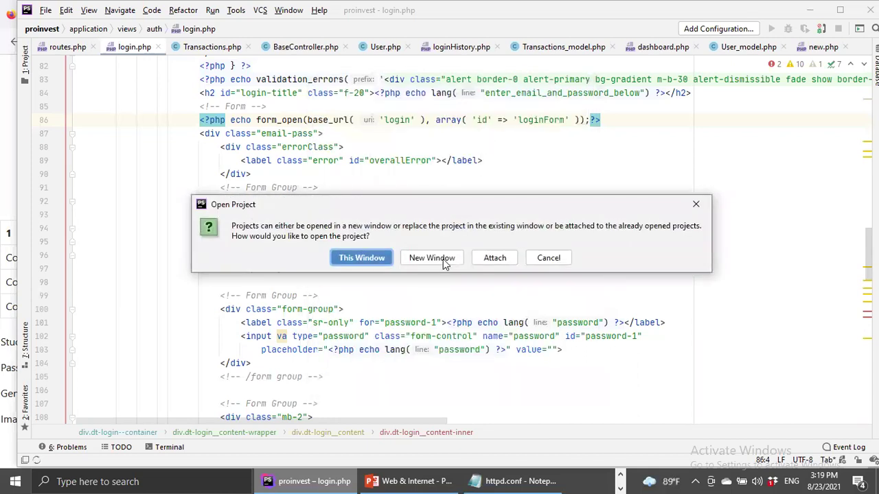
left_click(695, 204)
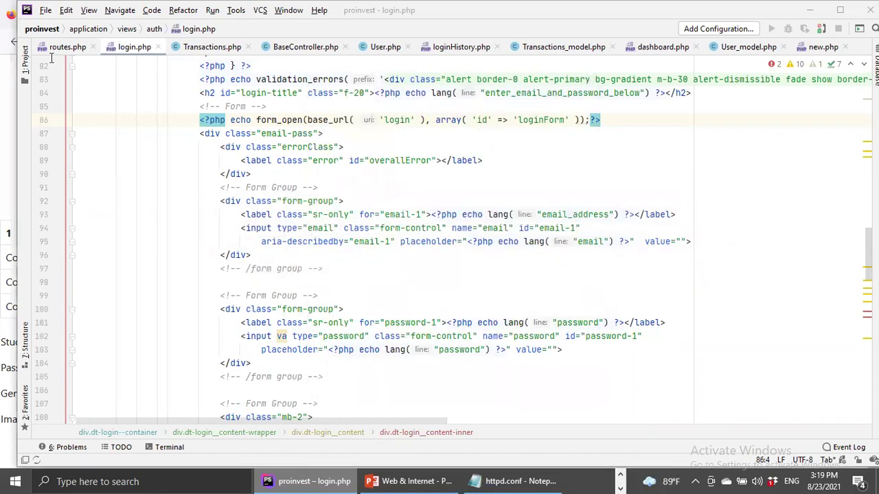
Open the first_class project from F:\xampp7.3\htdocs in the current PhpStorm window, replacing the proinvest project.
left_click(45, 10)
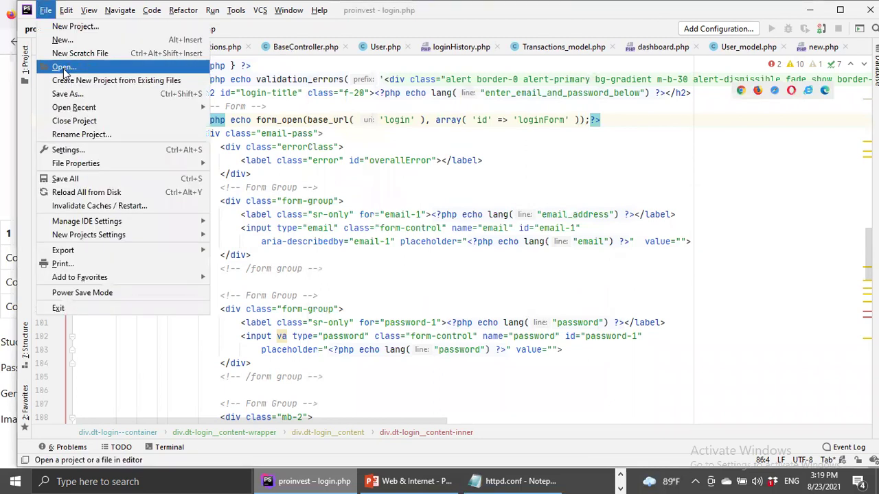
left_click(62, 65)
left_click(354, 250)
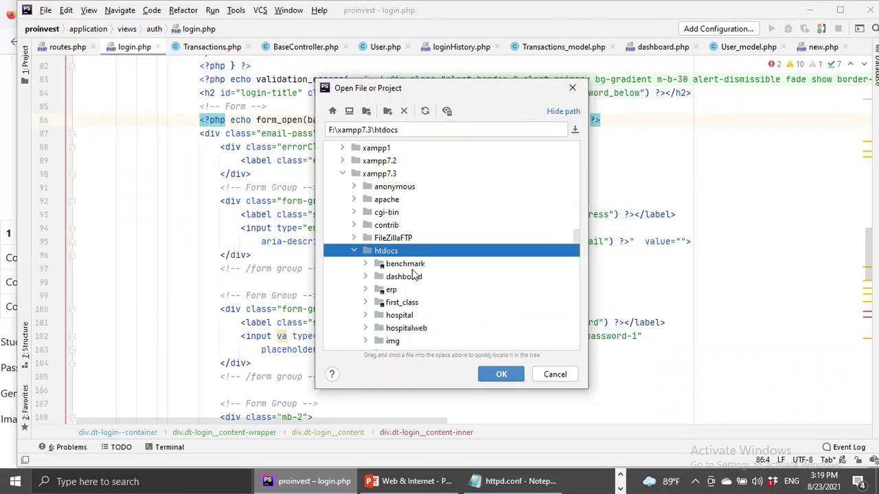
left_click(405, 226)
left_click(501, 374)
left_click(374, 259)
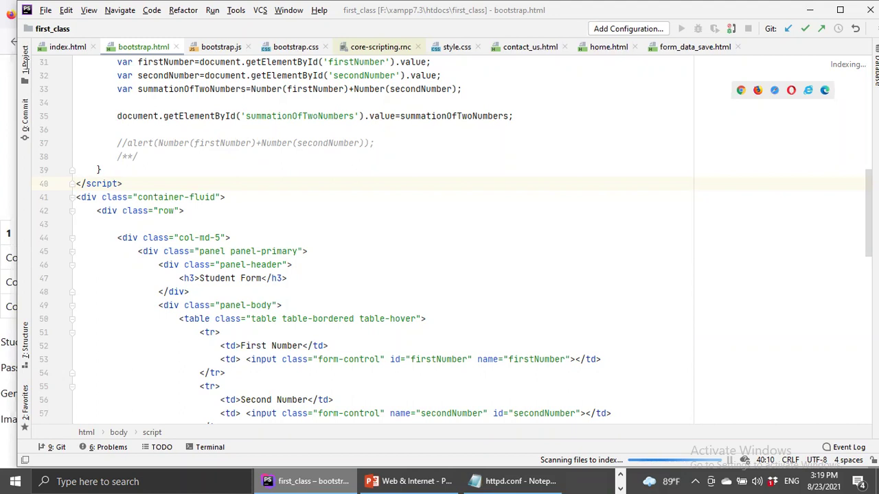
Show the project's file tree, collapse the css and js folders under bootstrap, and select index.html.
key("Up")
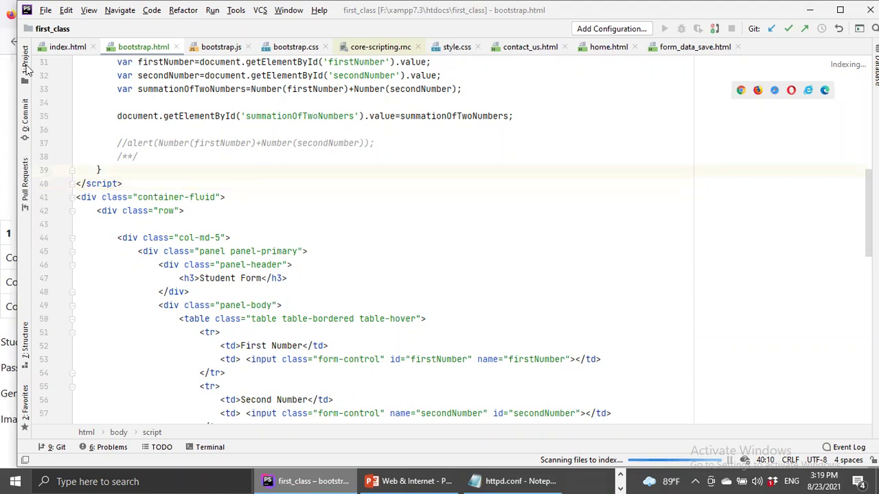
left_click(24, 61)
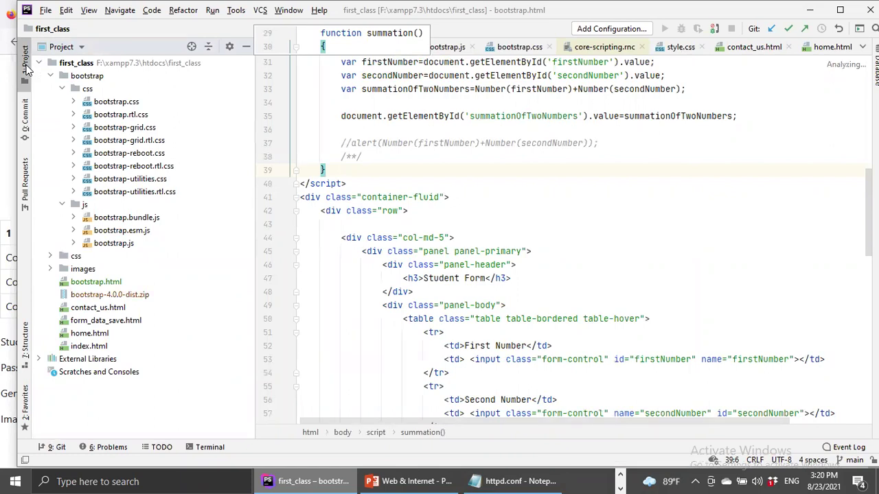
left_click(62, 88)
left_click(62, 102)
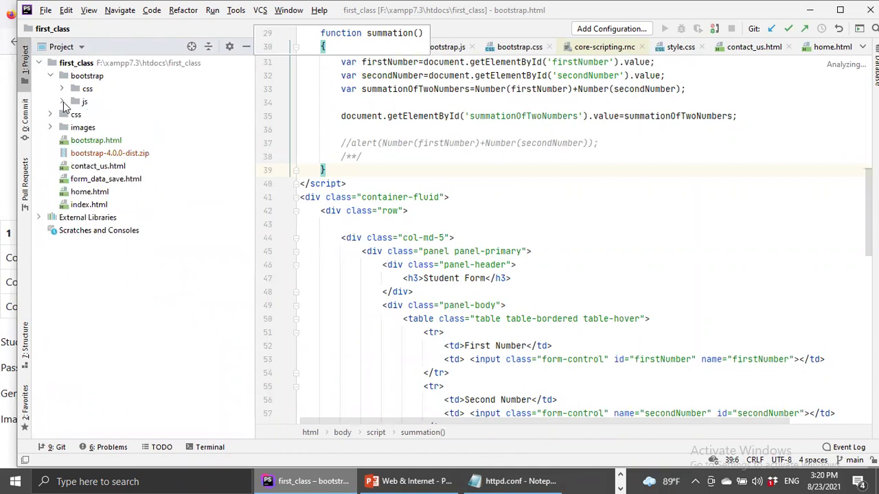
left_click(78, 206)
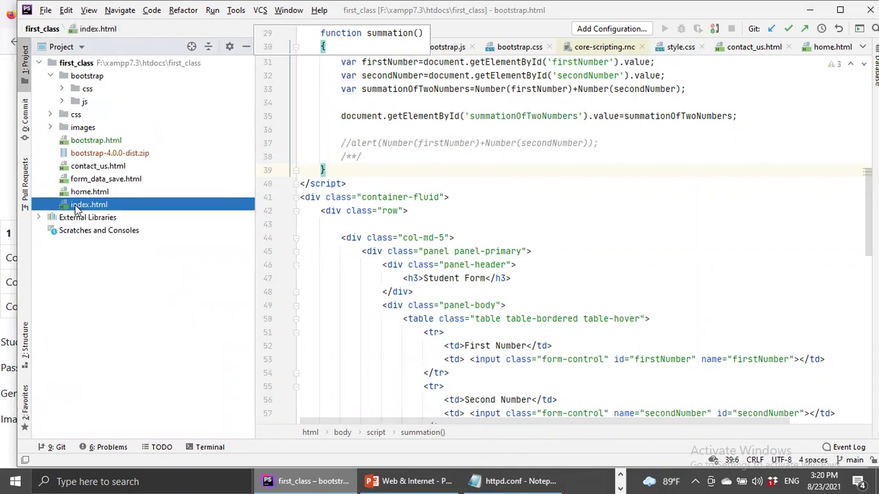